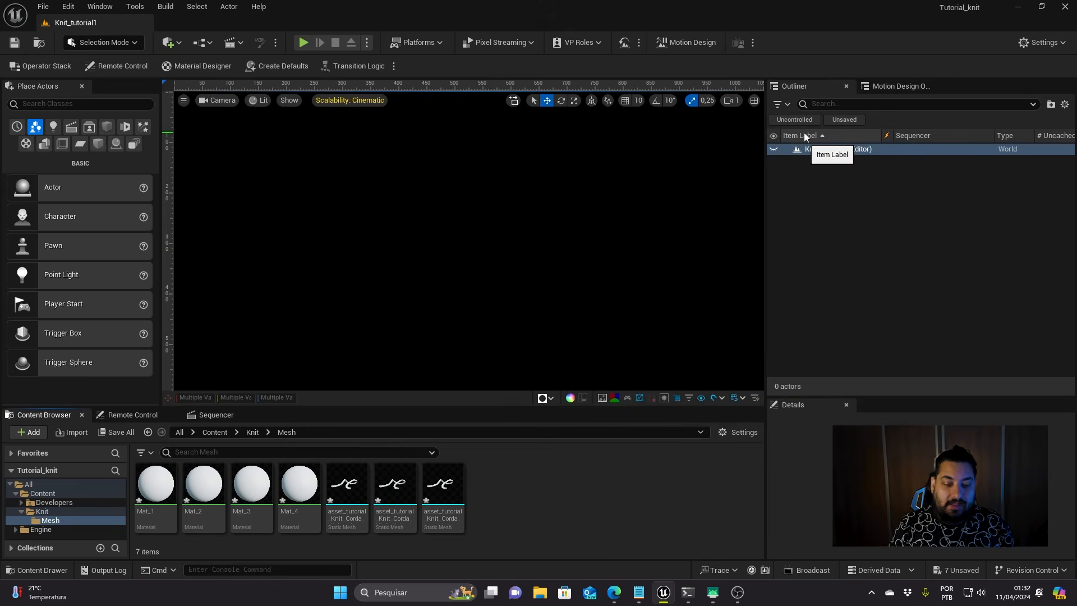
- Examine the details of the knit rope static meshes in the Mesh folder and select the low-poly one
{"action": "left_click", "coordinate": [357, 499]}
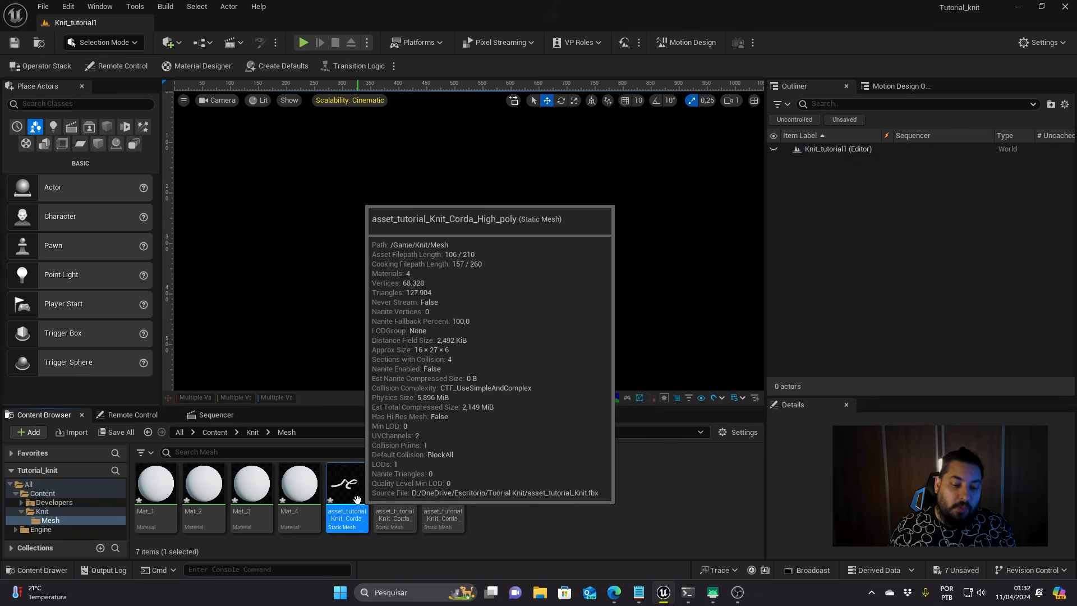
{"action": "mouse_move", "coordinate": [383, 498]}
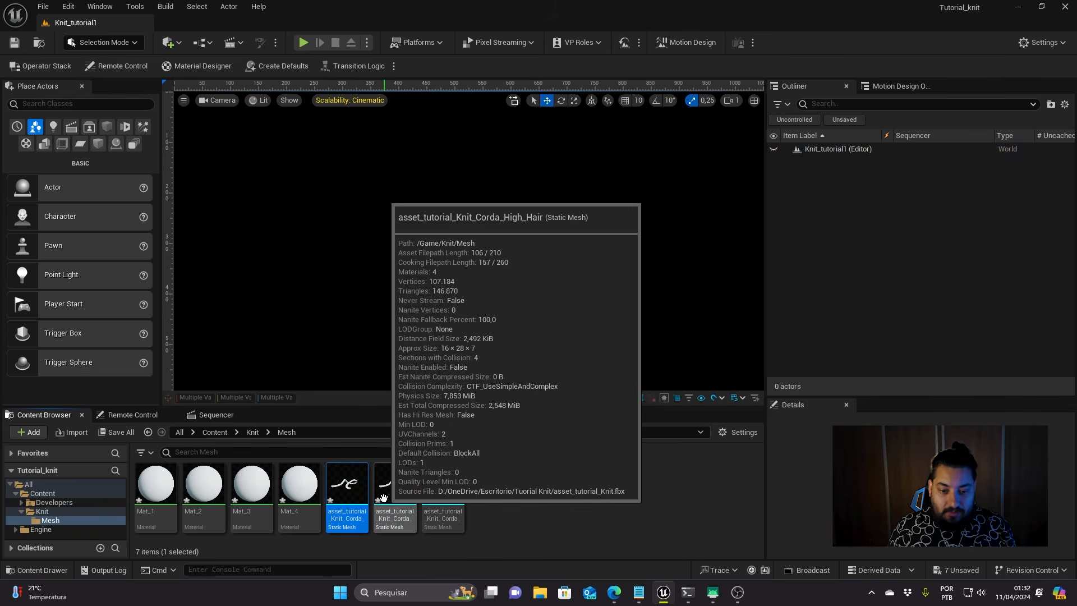
{"action": "left_click", "coordinate": [455, 483]}
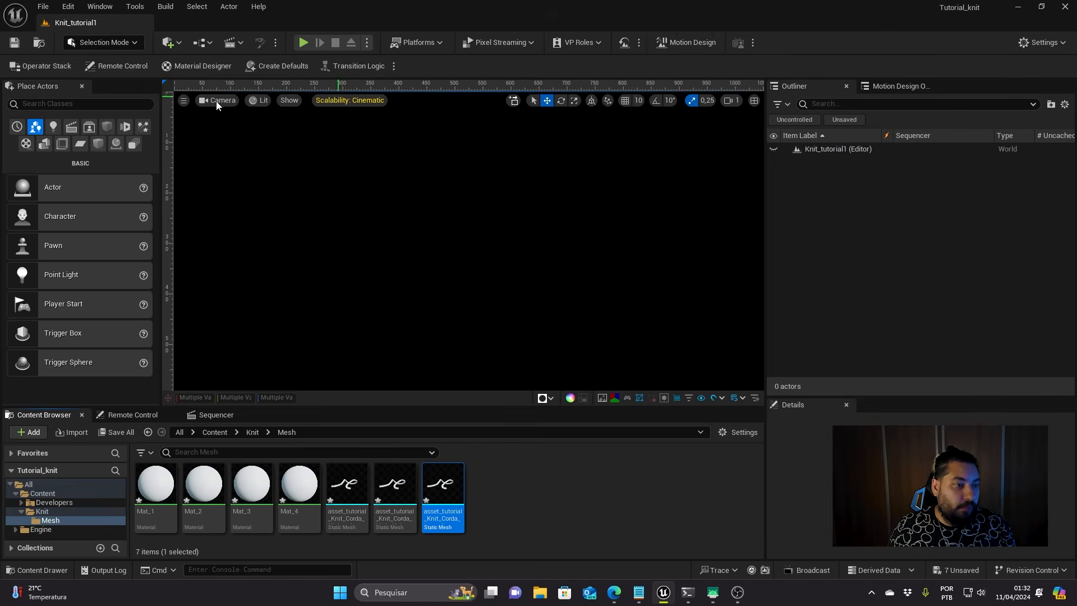
- Deactivate the Motion Design interface and activate it again
{"action": "left_click", "coordinate": [685, 43]}
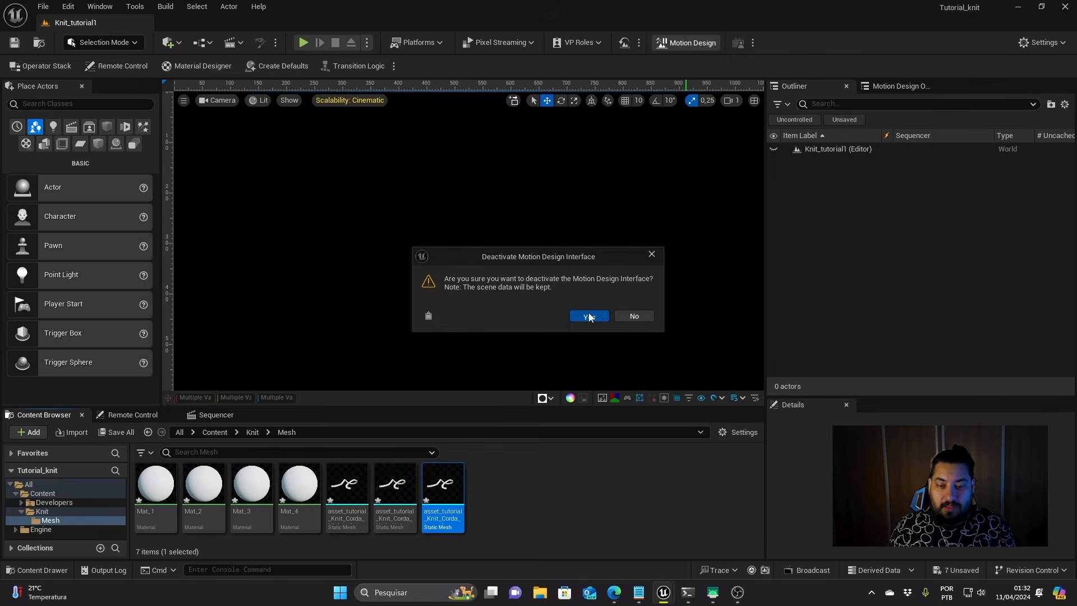
{"action": "left_click", "coordinate": [589, 316]}
{"action": "left_click", "coordinate": [695, 44]}
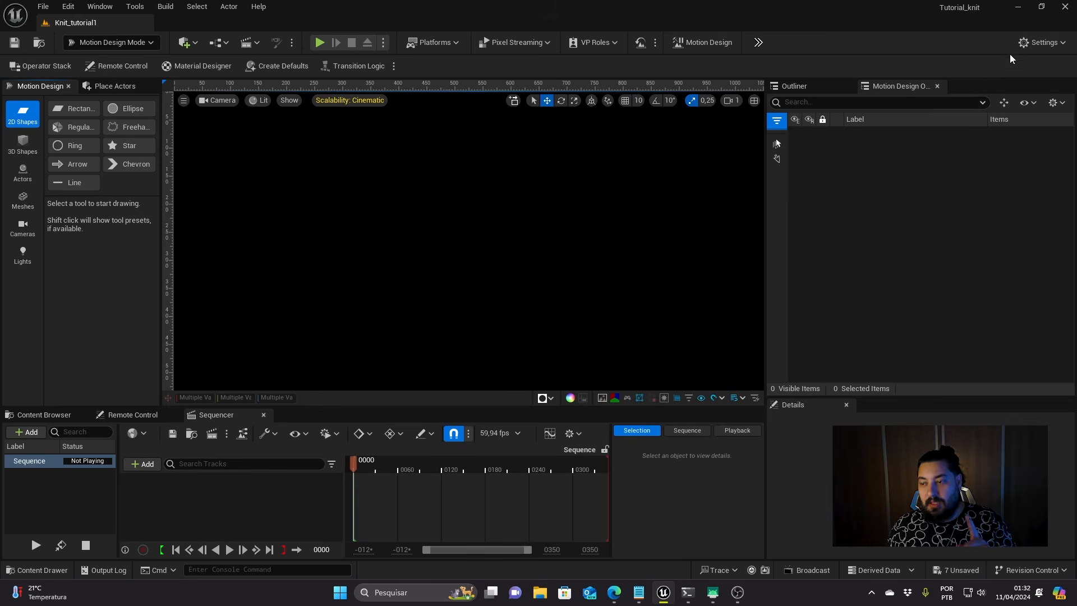
- Look up the Motion Design plugin in the project's plugin list
{"action": "left_click", "coordinate": [1040, 43]}
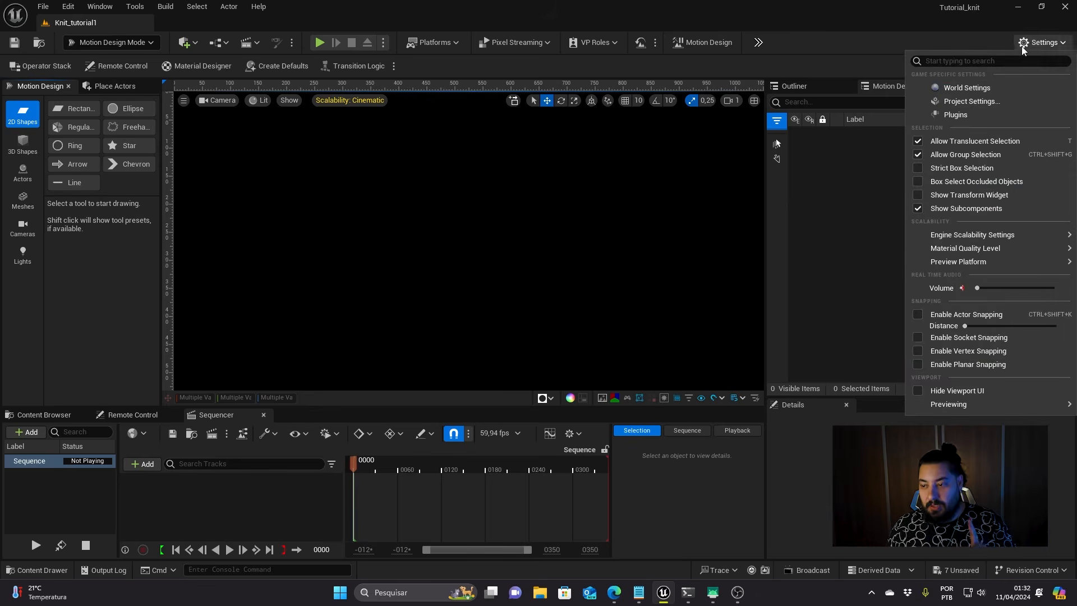
{"action": "left_click", "coordinate": [975, 116]}
{"action": "type", "text": "motion de"}
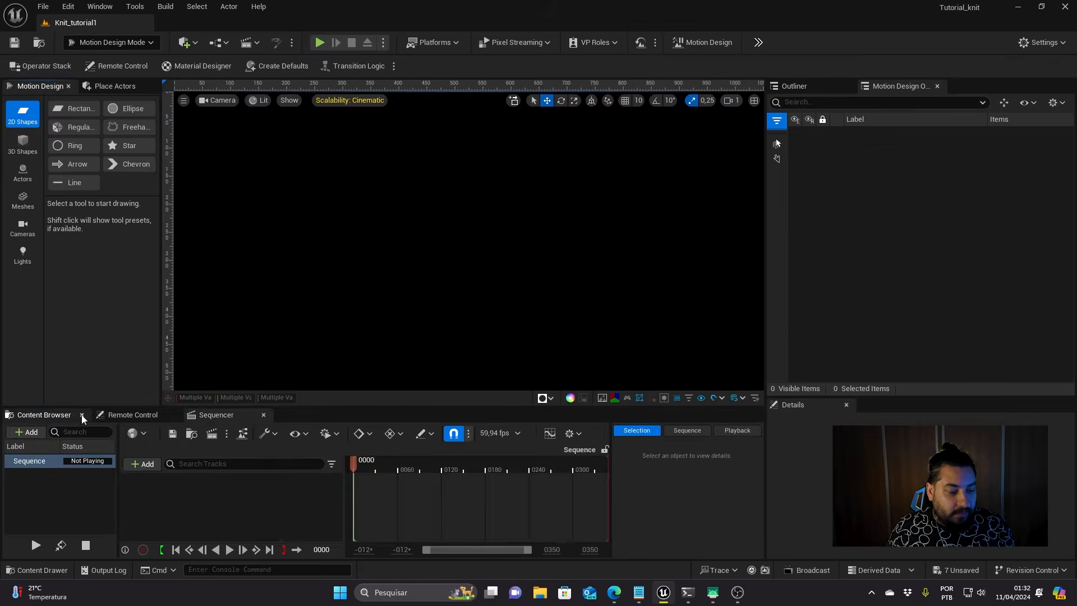
- Show the project's mesh assets and add a Cloner actor to the level
{"action": "left_click", "coordinate": [44, 415]}
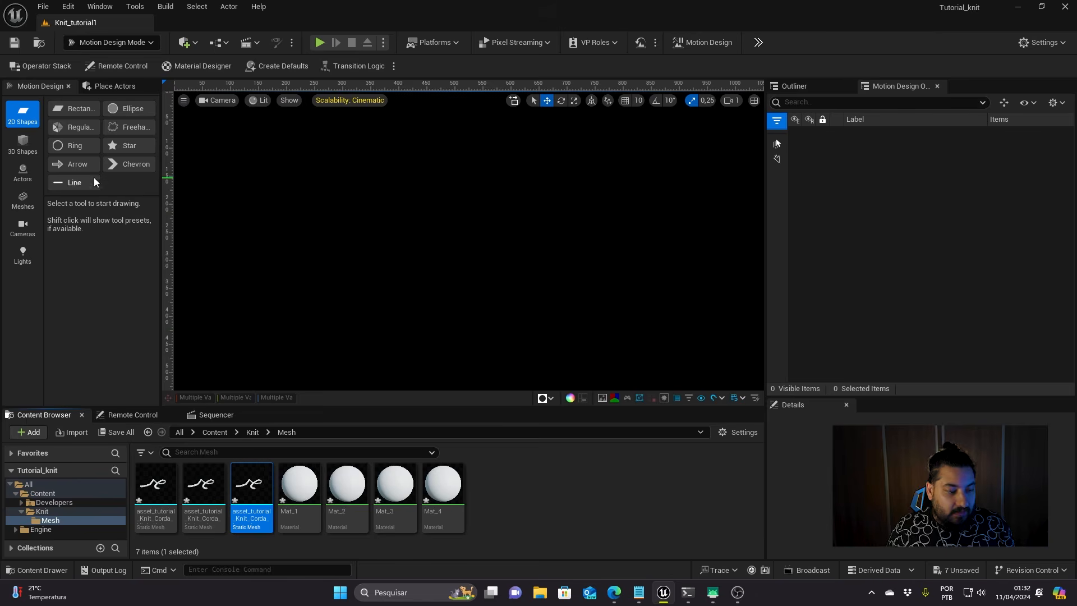
{"action": "left_click", "coordinate": [23, 172]}
{"action": "left_click", "coordinate": [71, 129]}
- Set the viewport type to Default Viewport and create the default scene actors
{"action": "left_click", "coordinate": [219, 100]}
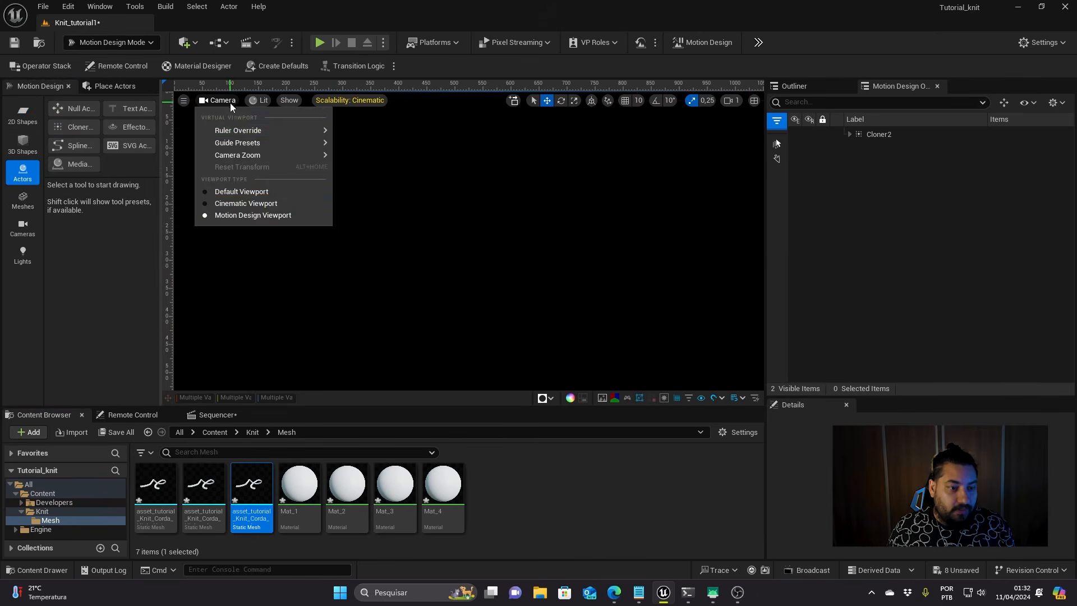
{"action": "left_click", "coordinate": [247, 191]}
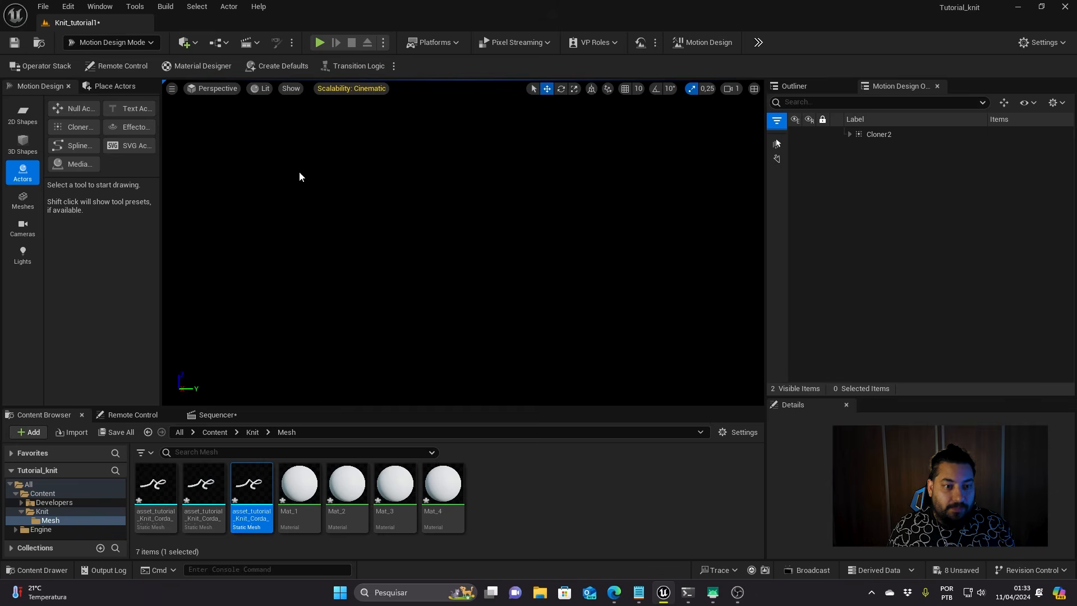
{"action": "left_click", "coordinate": [271, 67]}
{"action": "left_click", "coordinate": [512, 352]}
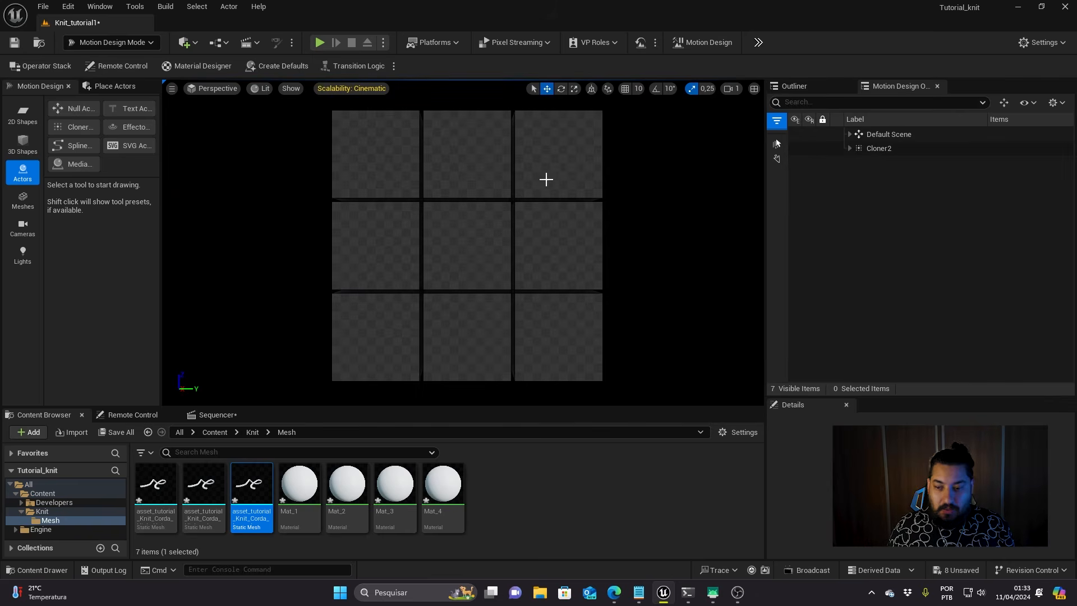
{"action": "mouse_move", "coordinate": [417, 206]}
{"action": "right_mouse_down"}
{"action": "mouse_move", "coordinate": [426, 224]}
{"action": "mouse_move", "coordinate": [417, 205]}
{"action": "right_mouse_up"}
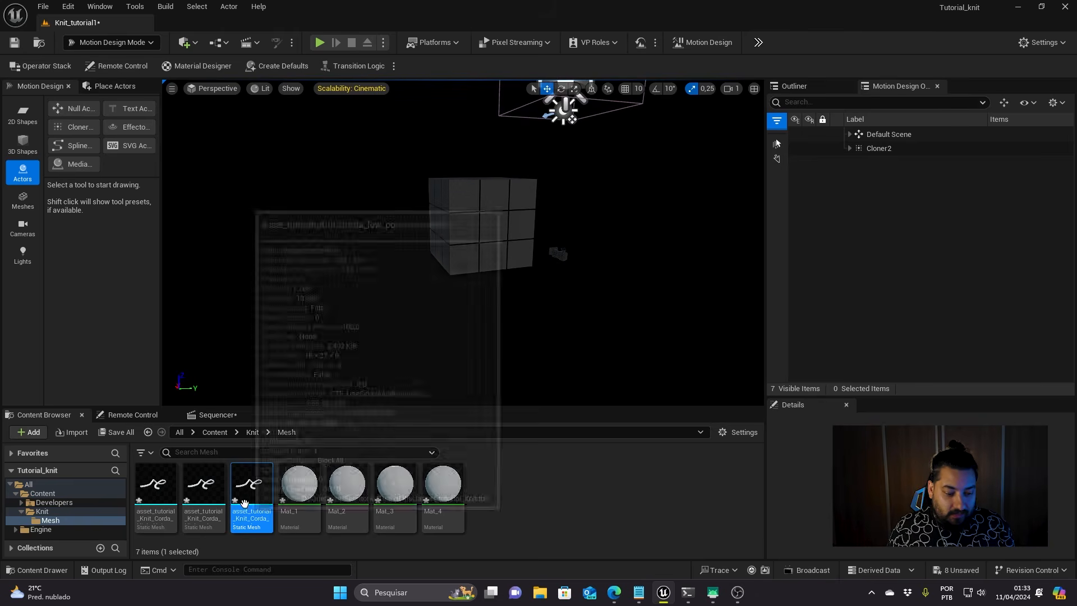
- Attach the low-poly knit rope mesh to Cloner2 and delete the cloner's original child object
{"action": "mouse_move", "coordinate": [251, 488]}
{"action": "left_mouse_down"}
{"action": "mouse_move", "coordinate": [788, 255]}
{"action": "mouse_move", "coordinate": [878, 150]}
{"action": "left_mouse_up"}
{"action": "left_click", "coordinate": [869, 178]}
{"action": "key", "text": "Delete"}
{"action": "left_click", "coordinate": [573, 332]}
- Show all of Cloner2's properties and set its grid layout to Count X 2, Count Y 2 and Count Z 0
{"action": "left_click", "coordinate": [879, 148]}
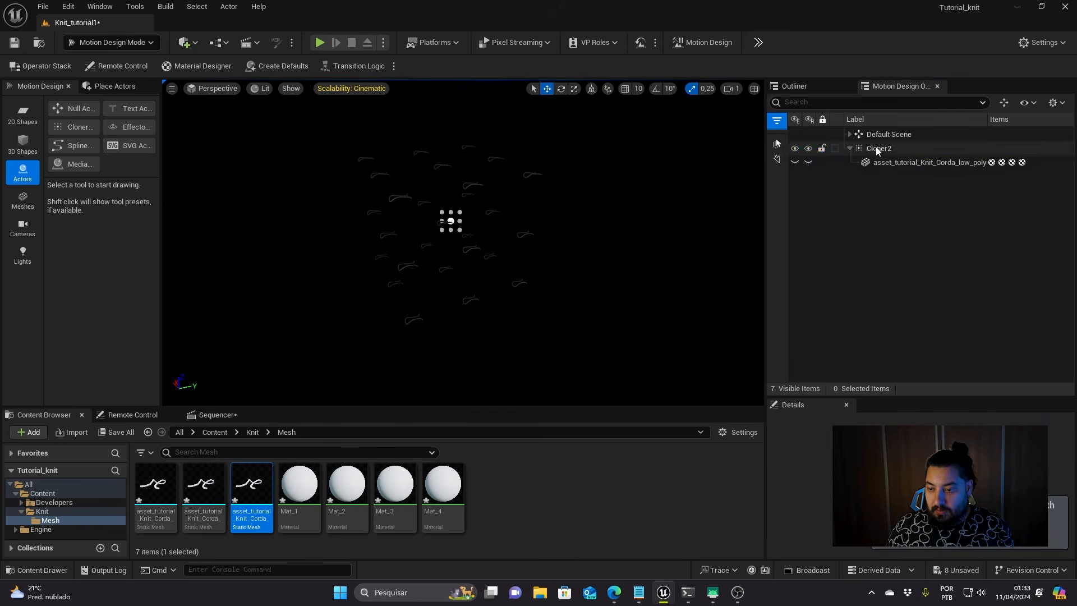
{"action": "left_click_drag", "start_coordinate": [955, 399], "coordinate": [957, 225]}
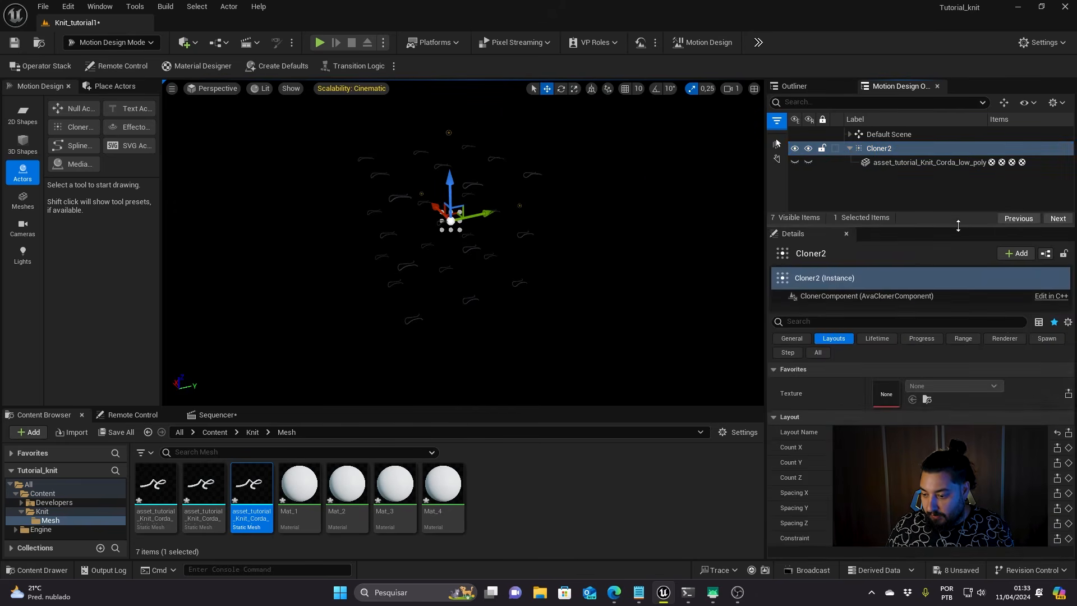
{"action": "left_click", "coordinate": [792, 338]}
{"action": "left_click", "coordinate": [1025, 432]}
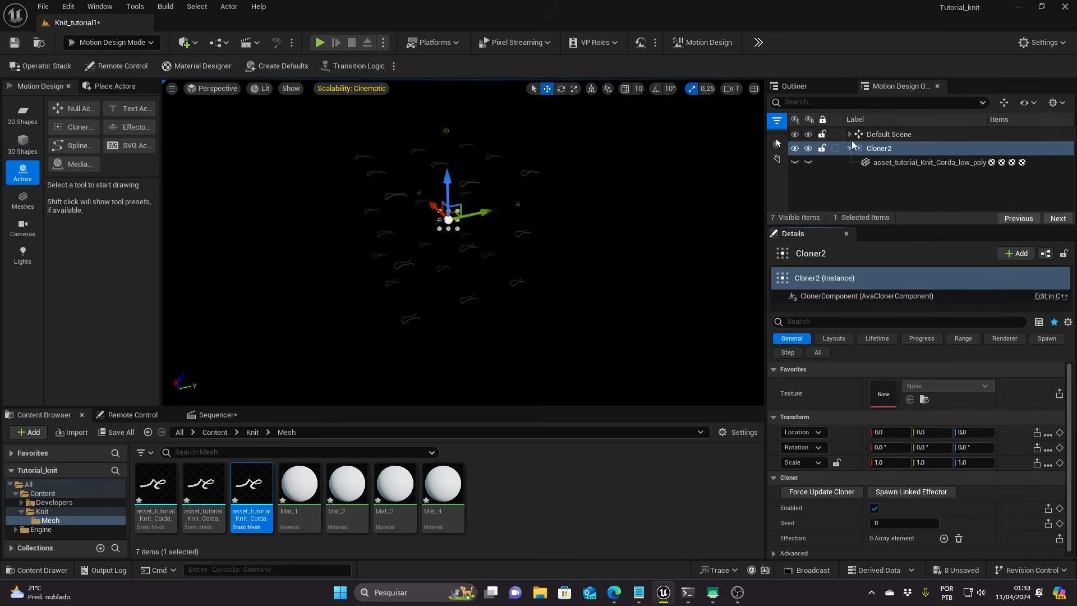
{"action": "scroll", "coordinate": [898, 402], "scroll_direction": "down", "scroll_amount": 1}
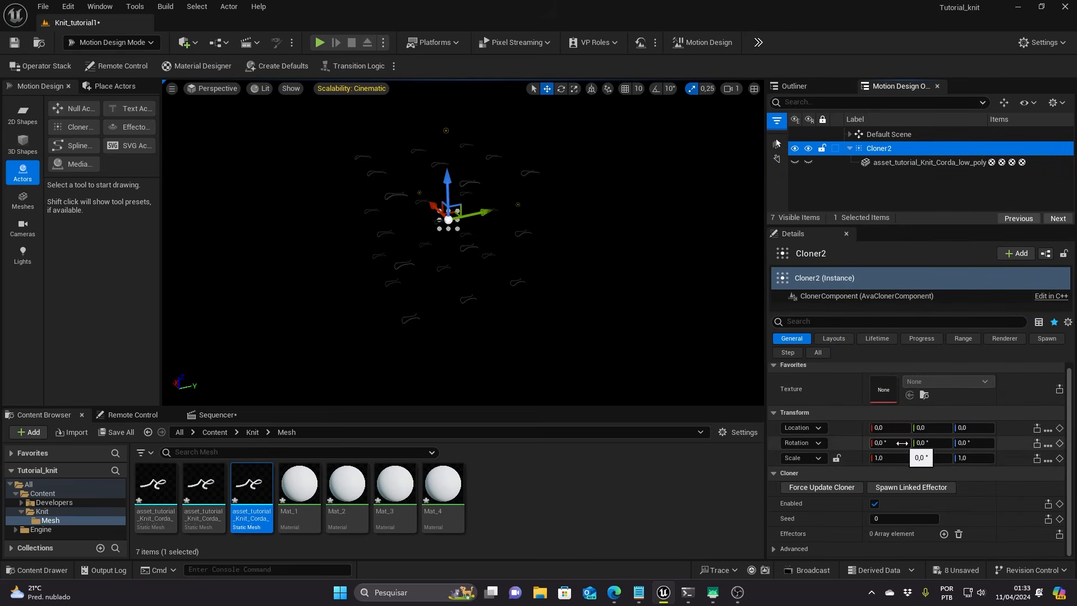
{"action": "left_click", "coordinate": [817, 353]}
{"action": "scroll", "coordinate": [921, 428], "scroll_direction": "down", "scroll_amount": 2}
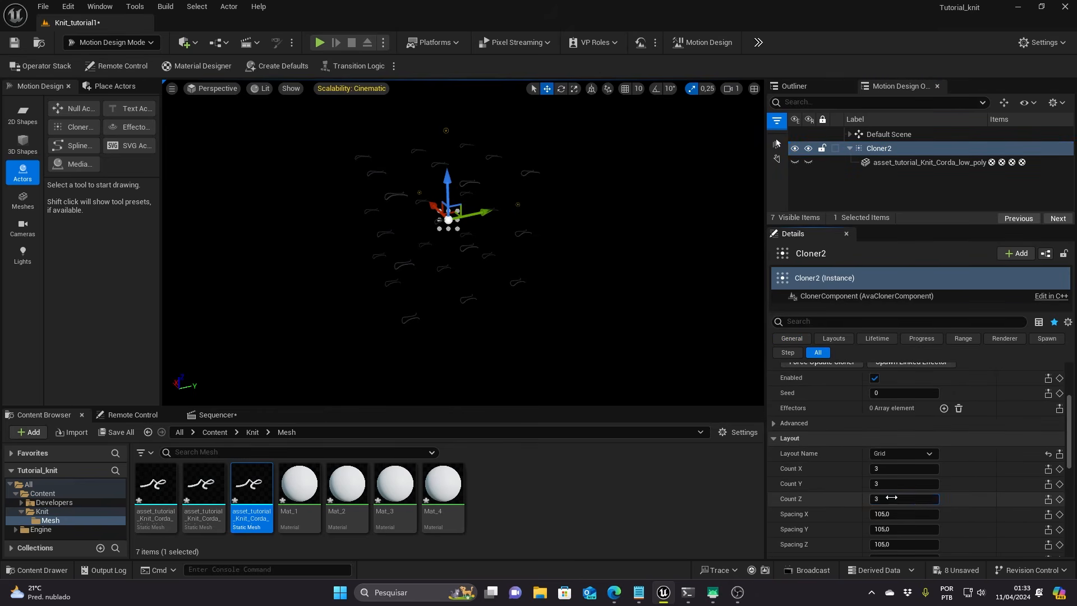
{"action": "type", "text": "0"}
{"action": "left_click", "coordinate": [911, 470]}
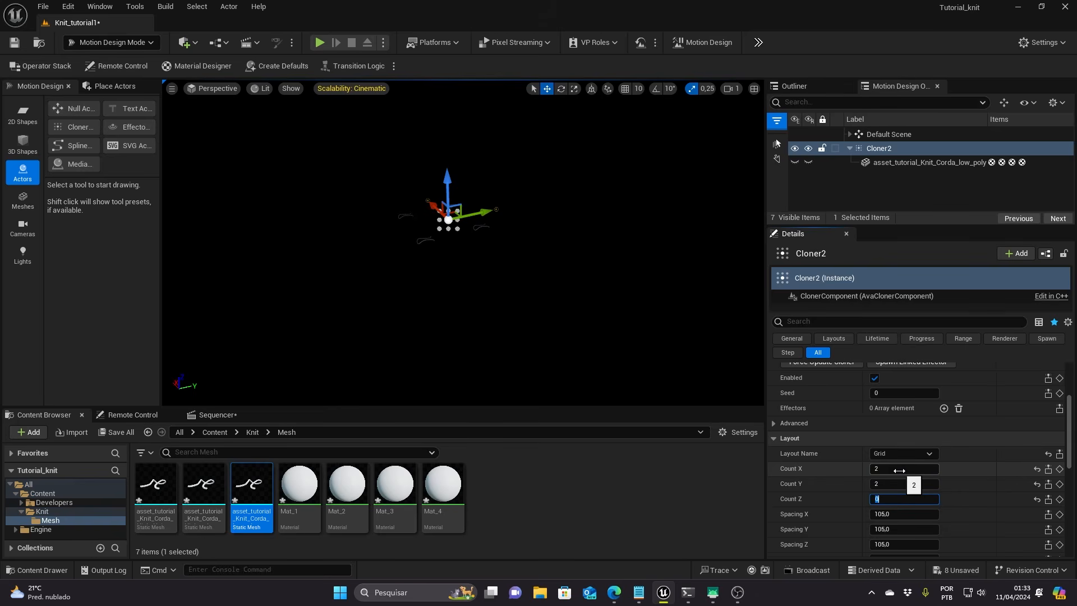
- Examine the cloned rope meshes and the rendering settings of the default scene's post process volume
{"action": "right_click_drag", "start_coordinate": [502, 230], "coordinate": [566, 245]}
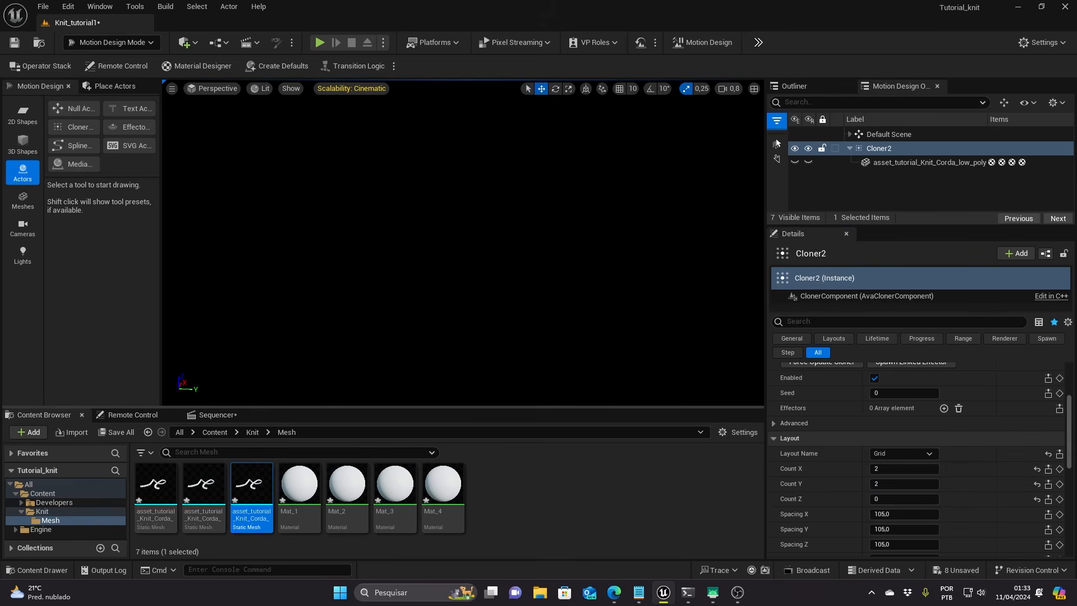
{"action": "key", "text": "f"}
{"action": "left_click", "coordinate": [874, 162]}
{"action": "left_click", "coordinate": [849, 134]}
{"action": "left_click", "coordinate": [892, 162]}
{"action": "right_click_drag", "start_coordinate": [463, 242], "coordinate": [462, 285]}
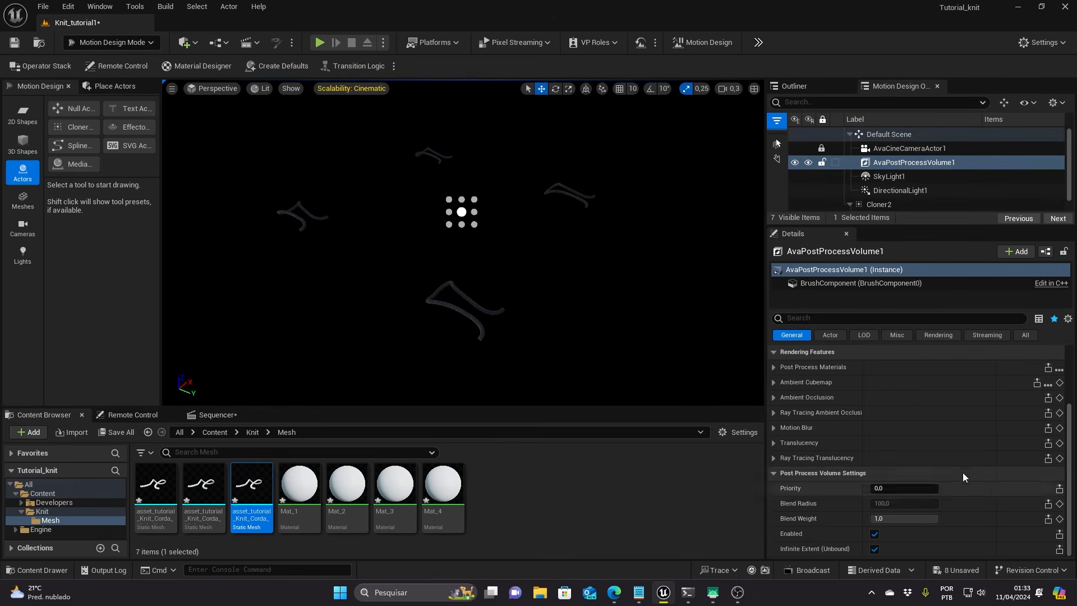
{"action": "scroll", "coordinate": [923, 456], "scroll_direction": "up", "scroll_amount": 3}
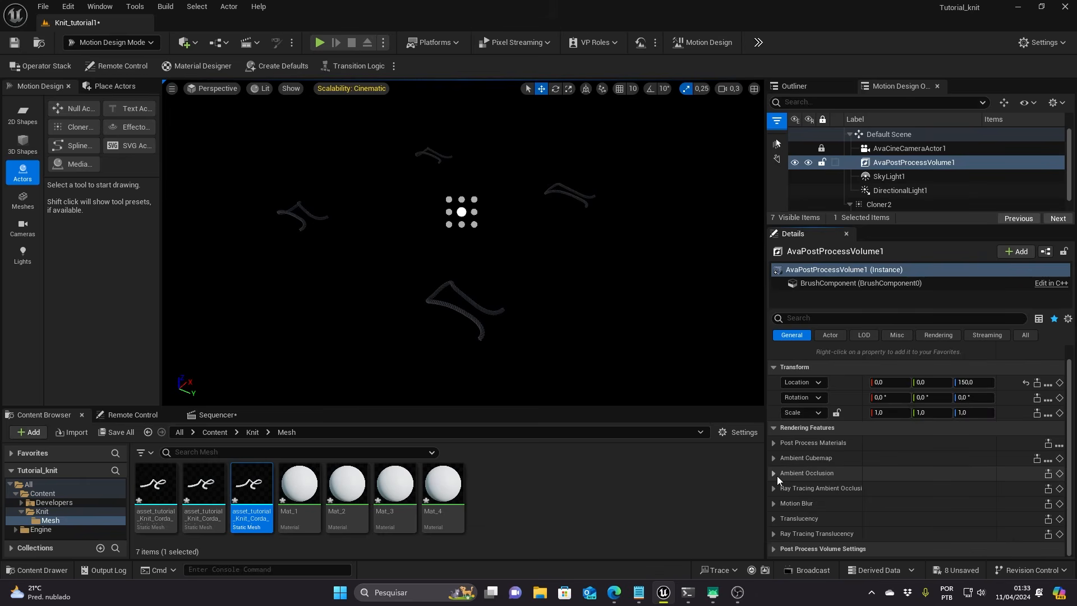
{"action": "left_click", "coordinate": [851, 135]}
- Reduce Cloner2's Spacing X to about 15.21 so the rope pieces line up end to end
{"action": "left_click", "coordinate": [878, 148]}
{"action": "left_click_drag", "start_coordinate": [903, 484], "coordinate": [841, 484]}
{"action": "scroll", "coordinate": [588, 312], "scroll_direction": "down", "scroll_amount": 1}
{"action": "right_click_drag", "start_coordinate": [588, 311], "coordinate": [571, 295]}
{"action": "left_click_drag", "start_coordinate": [903, 485], "coordinate": [895, 484]}
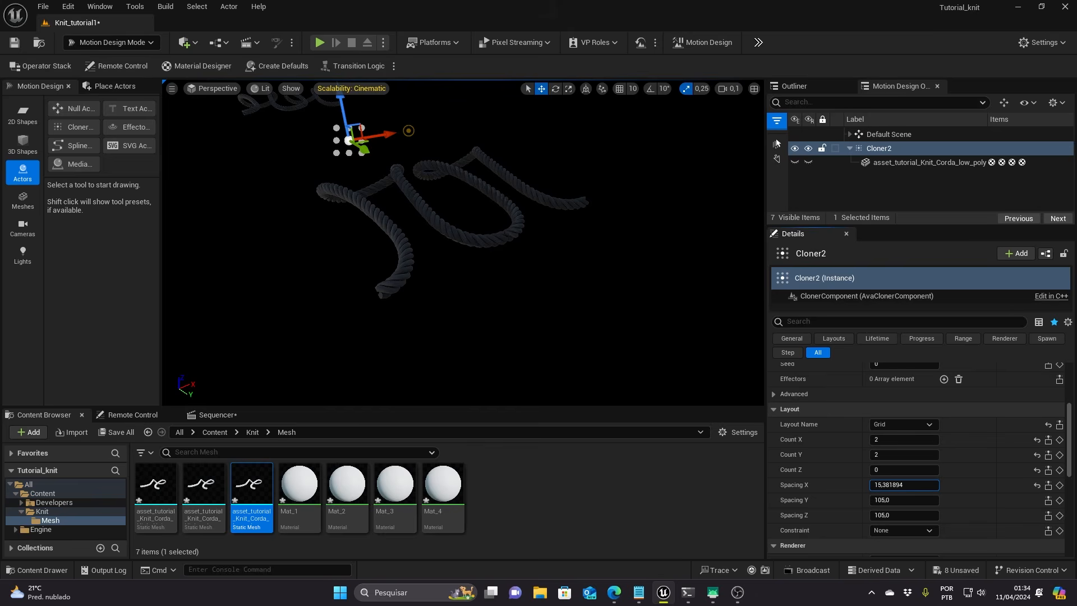
{"action": "right_click_drag", "start_coordinate": [495, 224], "coordinate": [515, 225]}
{"action": "left_click_drag", "start_coordinate": [920, 484], "coordinate": [916, 485]}
{"action": "right_click_drag", "start_coordinate": [496, 224], "coordinate": [526, 243]}
{"action": "key", "text": "s"}
{"action": "scroll", "coordinate": [487, 224], "scroll_direction": "up", "scroll_amount": 1}
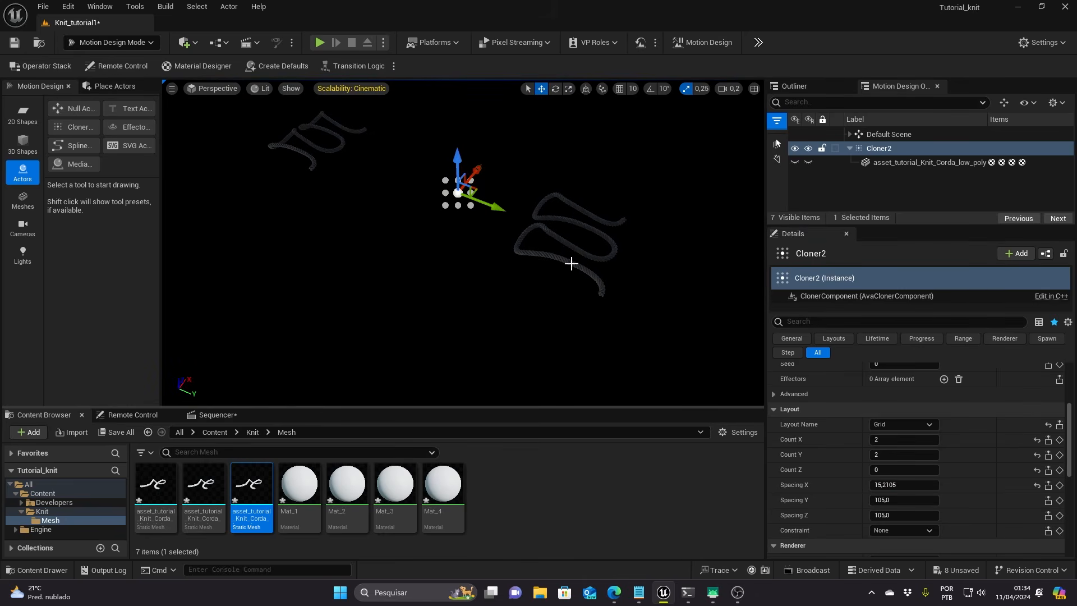
- Reduce Cloner2's Spacing Y to about 9.6 and set Count Y to 3 so the rope rows interlock
{"action": "left_click_drag", "start_coordinate": [900, 500], "coordinate": [878, 500]}
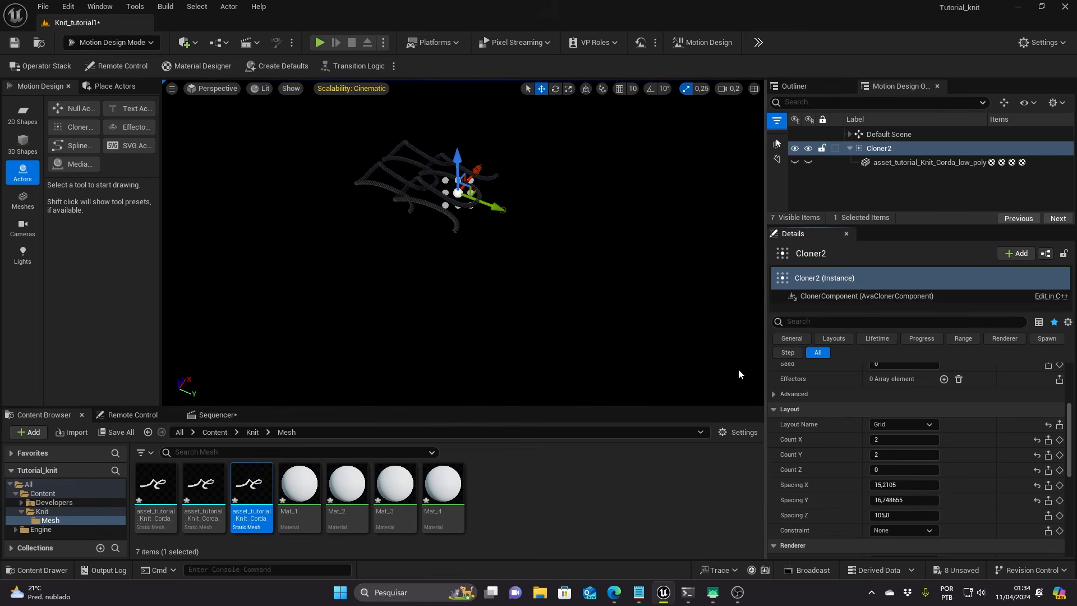
{"action": "key", "text": "w"}
{"action": "right_click_drag", "start_coordinate": [480, 187], "coordinate": [442, 195]}
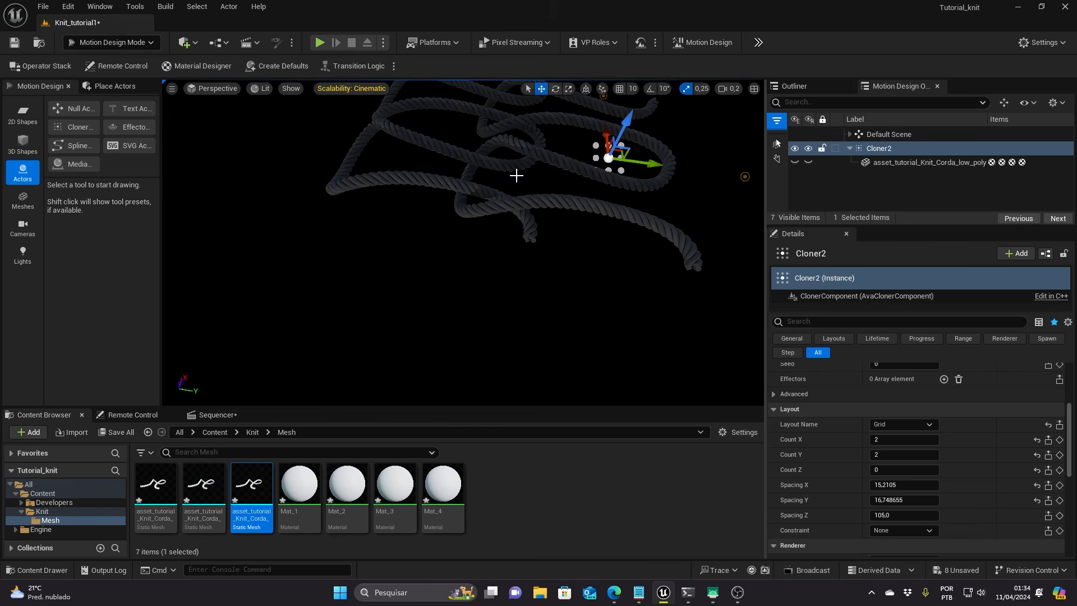
{"action": "right_click_drag", "start_coordinate": [487, 122], "coordinate": [489, 128]}
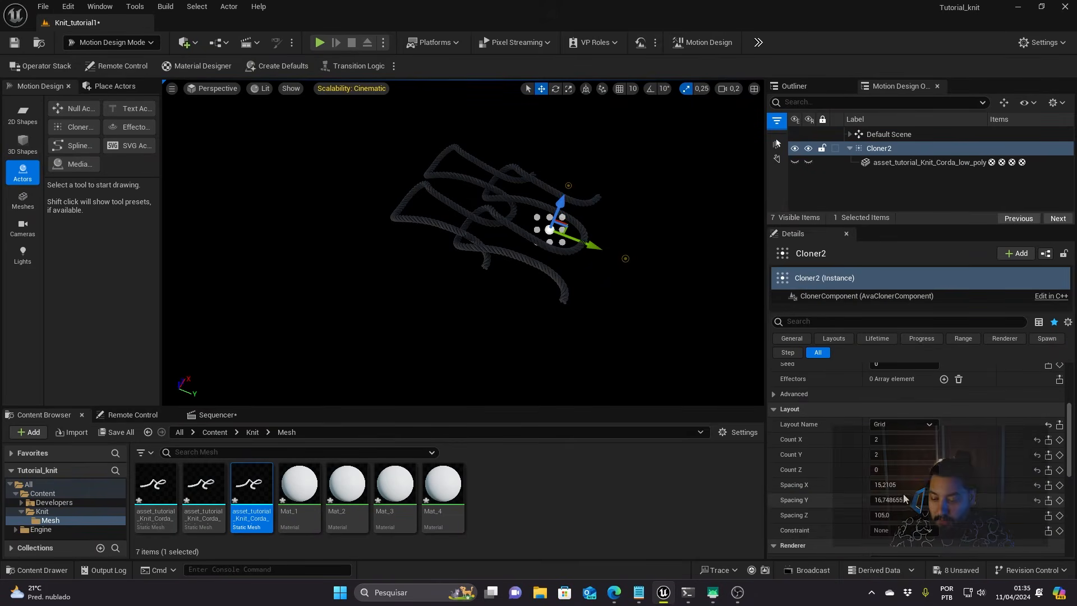
{"action": "left_click_drag", "start_coordinate": [904, 499], "coordinate": [898, 499]}
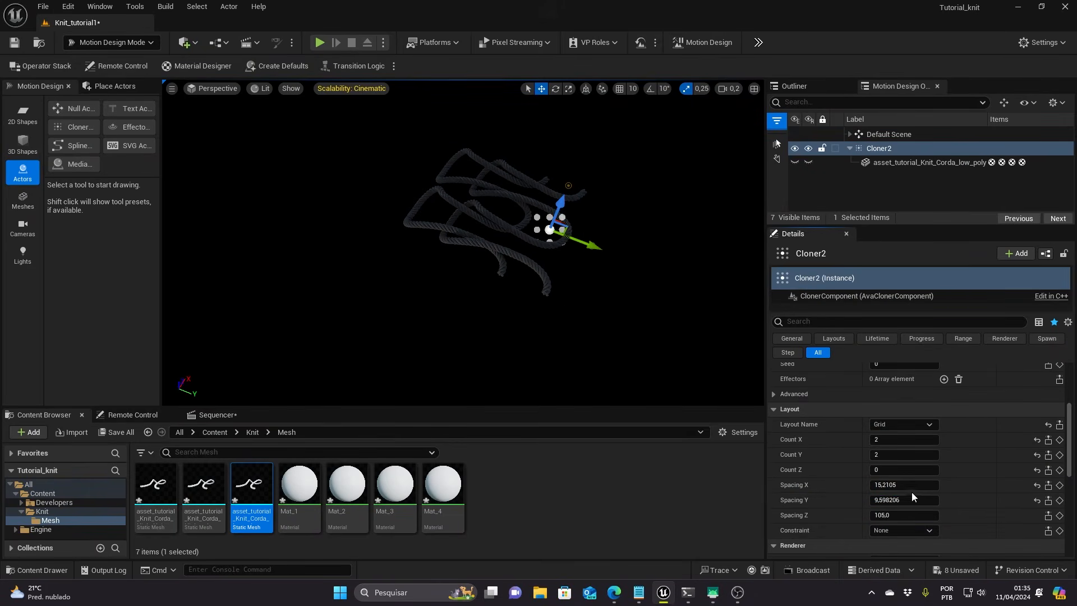
{"action": "key", "text": "Return"}
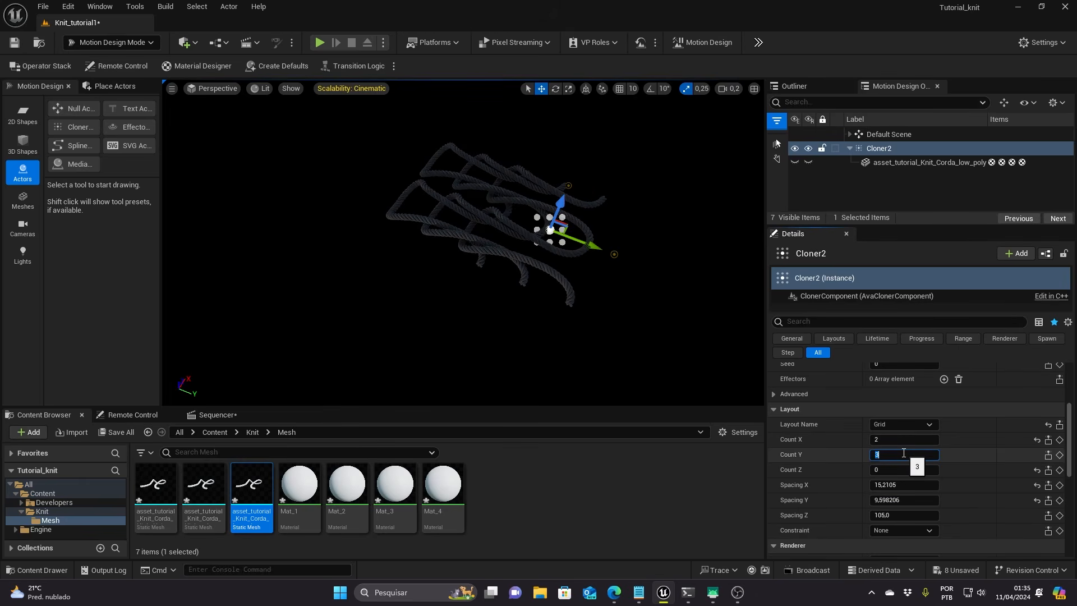
{"action": "right_click_drag", "start_coordinate": [584, 348], "coordinate": [581, 245]}
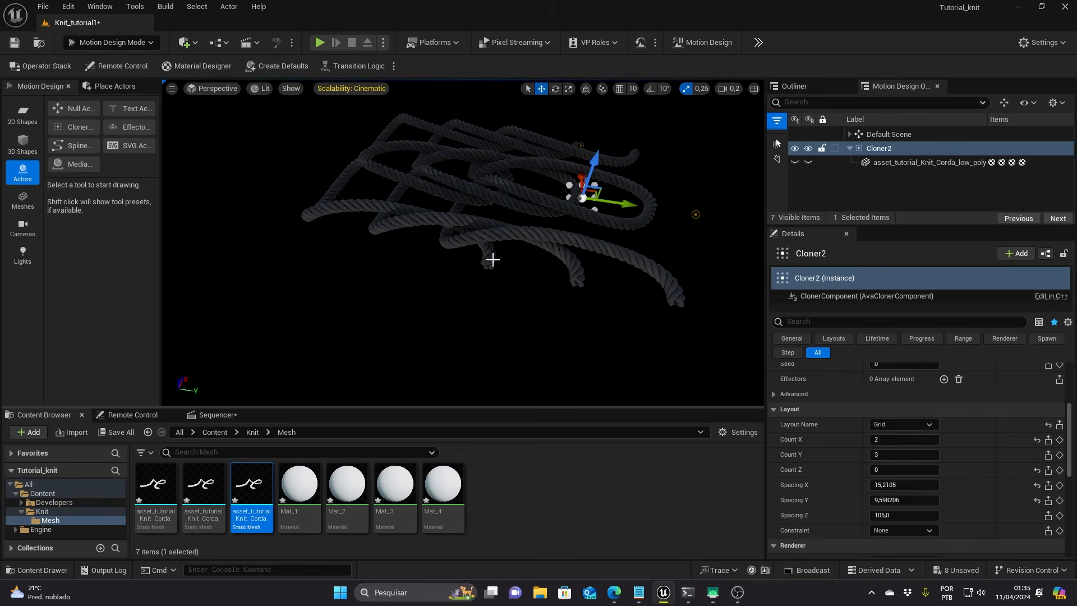
{"action": "mouse_move", "coordinate": [460, 241]}
{"action": "right_mouse_down"}
{"action": "mouse_move", "coordinate": [446, 222]}
{"action": "mouse_move", "coordinate": [409, 224]}
{"action": "mouse_move", "coordinate": [461, 241]}
{"action": "right_mouse_up"}
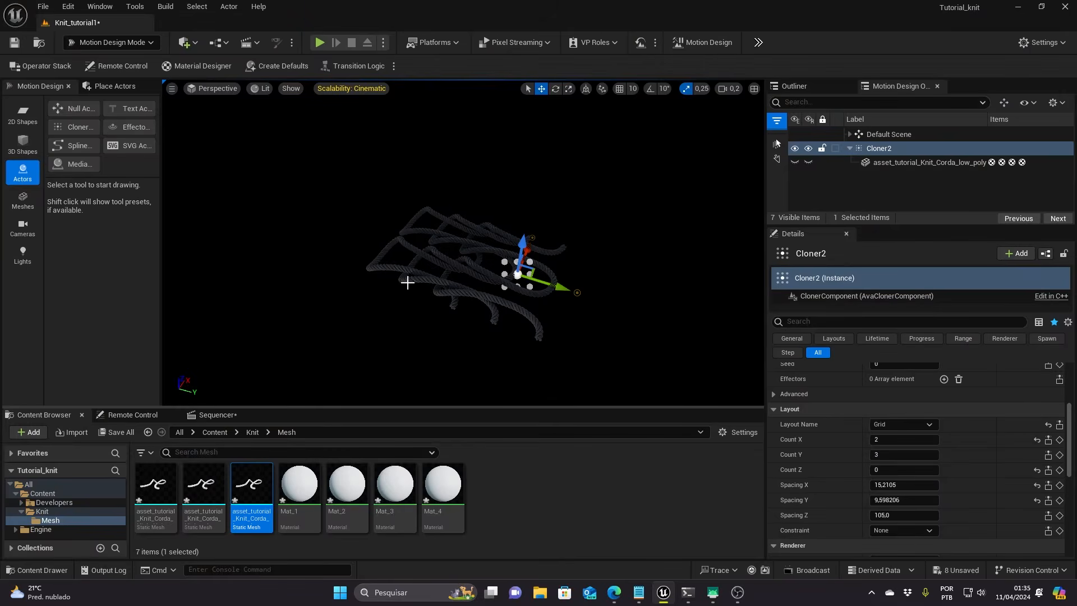
- Spawn an effector linked to Cloner2
{"action": "scroll", "coordinate": [909, 488], "scroll_direction": "up", "scroll_amount": 5}
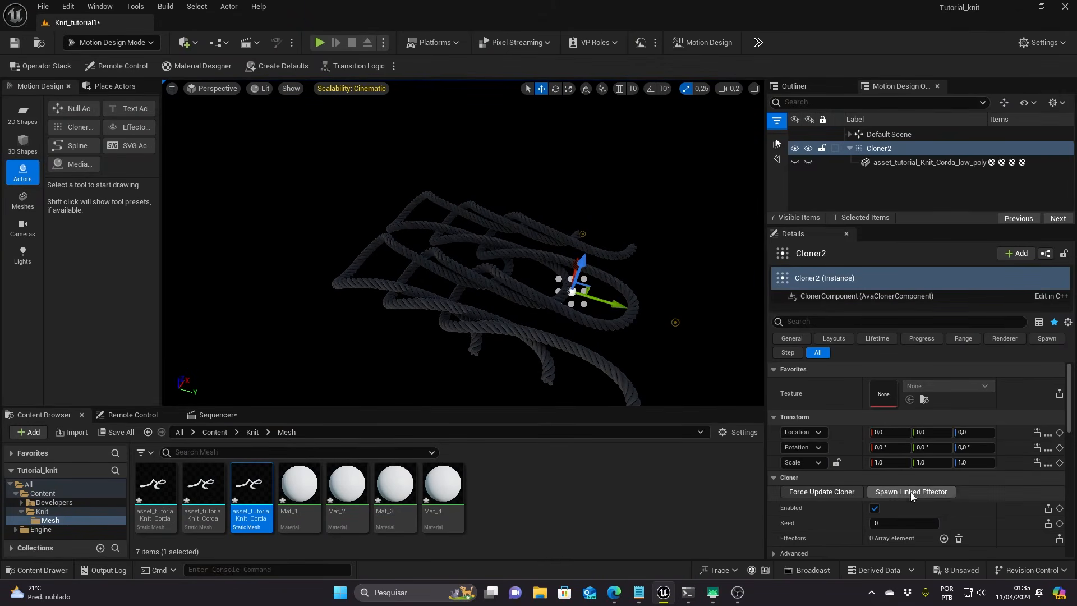
{"action": "left_click", "coordinate": [914, 492]}
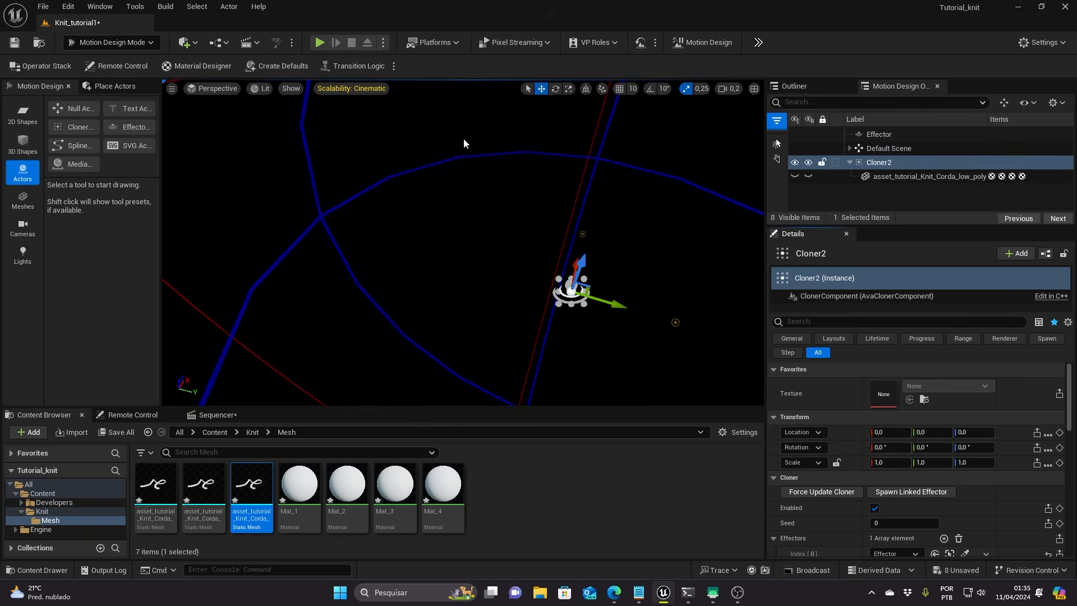
{"action": "right_click_drag", "start_coordinate": [456, 147], "coordinate": [456, 219]}
{"action": "key", "text": "s"}
{"action": "scroll", "coordinate": [456, 219], "scroll_direction": "up", "scroll_amount": 2}
- Set the new effector's Z offset to 0
{"action": "left_click", "coordinate": [874, 134]}
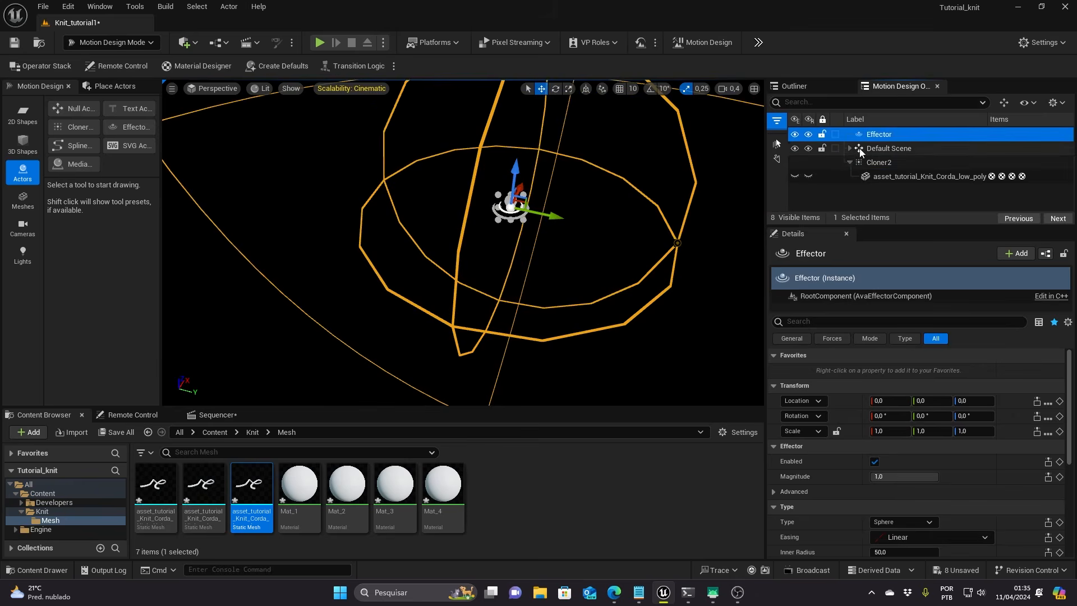
{"action": "left_click", "coordinate": [850, 162]}
{"action": "scroll", "coordinate": [924, 449], "scroll_direction": "down", "scroll_amount": 5}
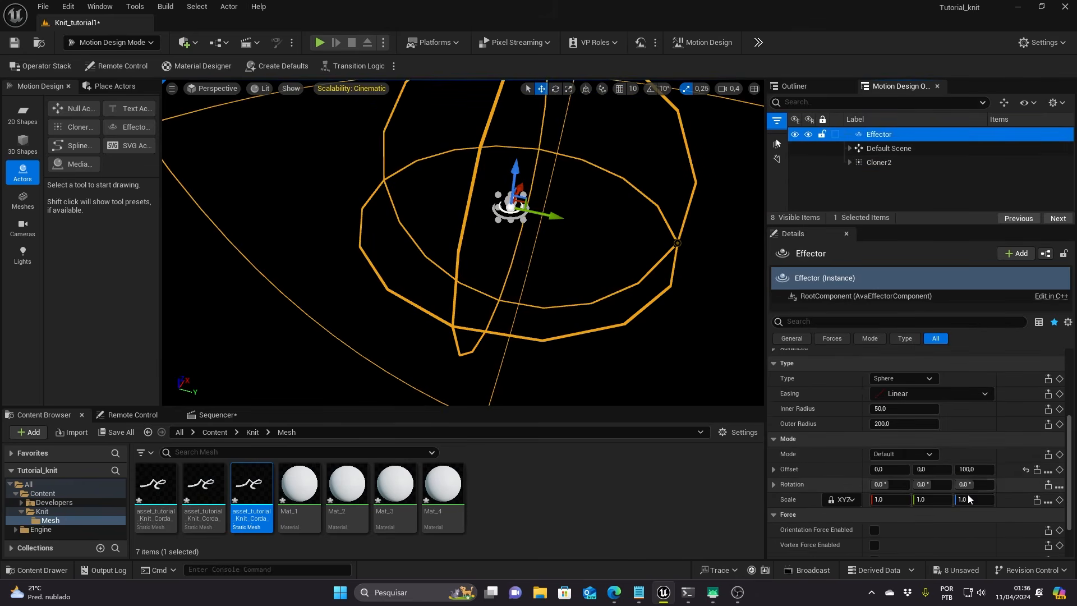
{"action": "left_click", "coordinate": [976, 469]}
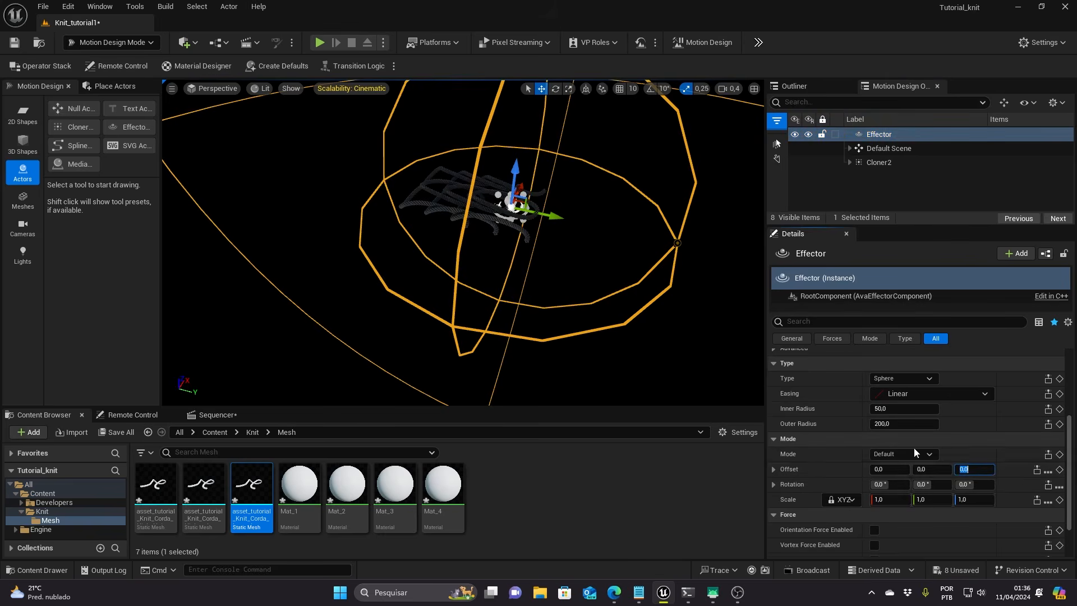
- Change the effector's type to Plane and set its mode scale to 0 on all axes
{"action": "left_click", "coordinate": [905, 379]}
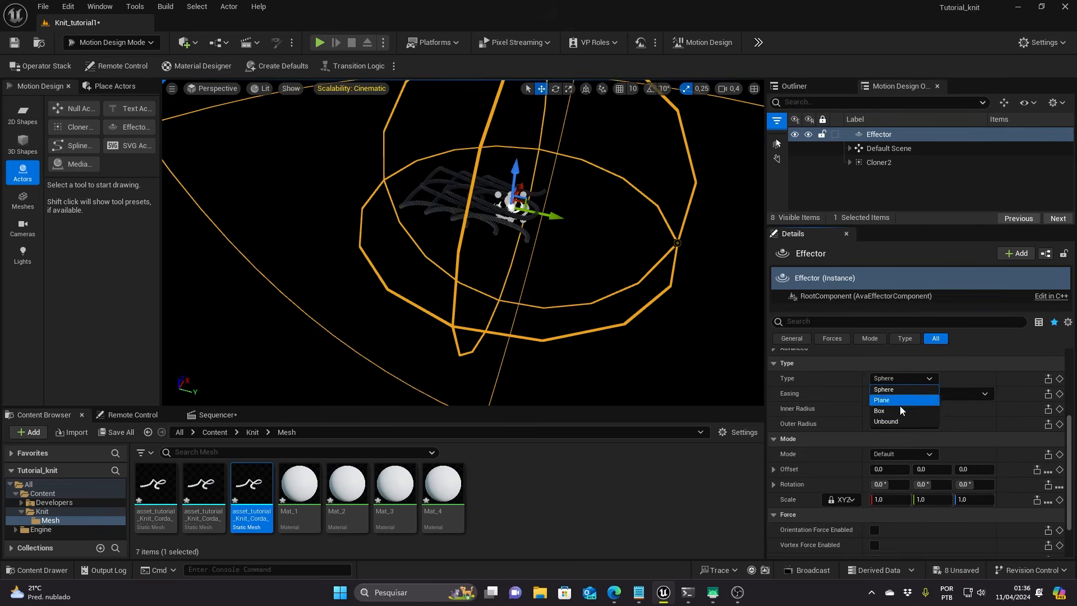
{"action": "left_click", "coordinate": [898, 404]}
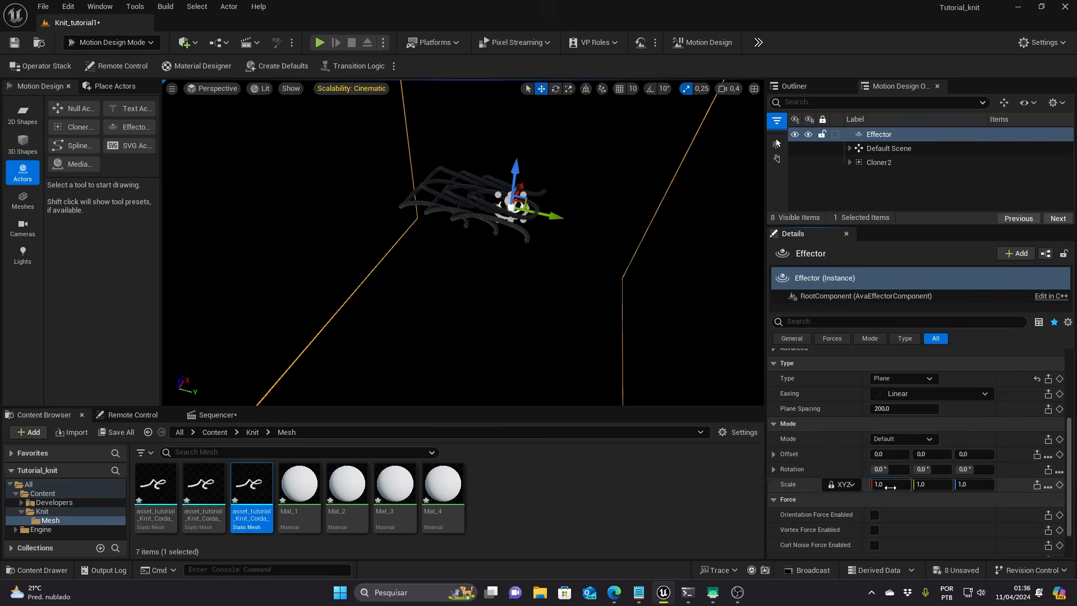
{"action": "type", "text": "0"}
{"action": "key", "text": "Return"}
- Set the effector's Z rotation to -180° and move it along Y to about -117, past the rope clones
{"action": "mouse_move", "coordinate": [513, 214]}
{"action": "right_mouse_down"}
{"action": "mouse_move", "coordinate": [527, 219]}
{"action": "mouse_move", "coordinate": [513, 214]}
{"action": "right_mouse_up"}
{"action": "left_click_drag", "start_coordinate": [550, 224], "coordinate": [682, 277]}
{"action": "key", "text": "e"}
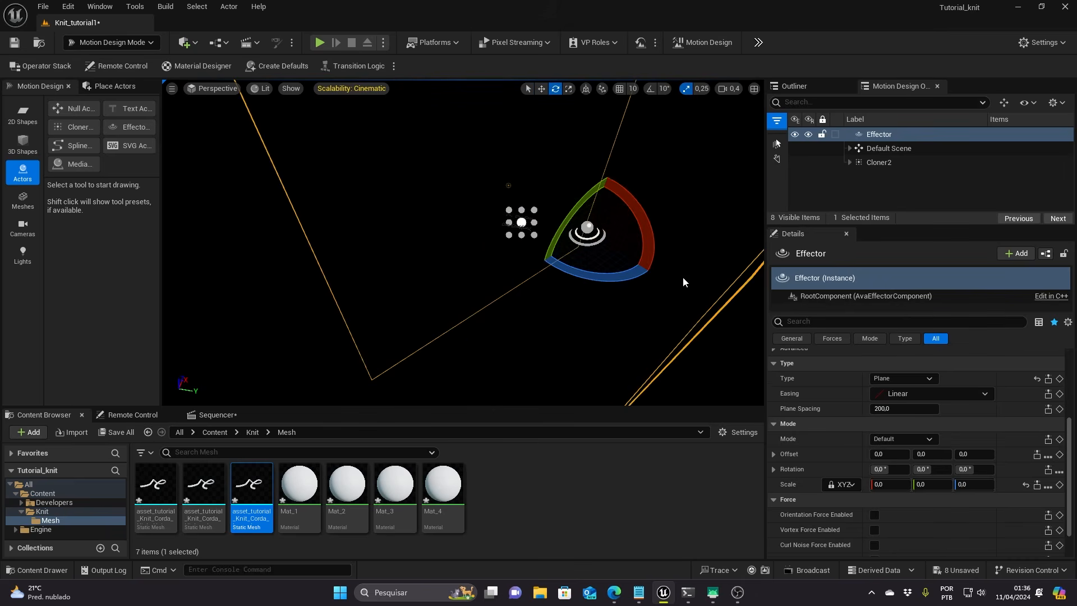
{"action": "scroll", "coordinate": [944, 395], "scroll_direction": "up", "scroll_amount": 3}
{"action": "left_click", "coordinate": [985, 416]}
{"action": "type", "text": "-180"}
{"action": "key", "text": "Return"}
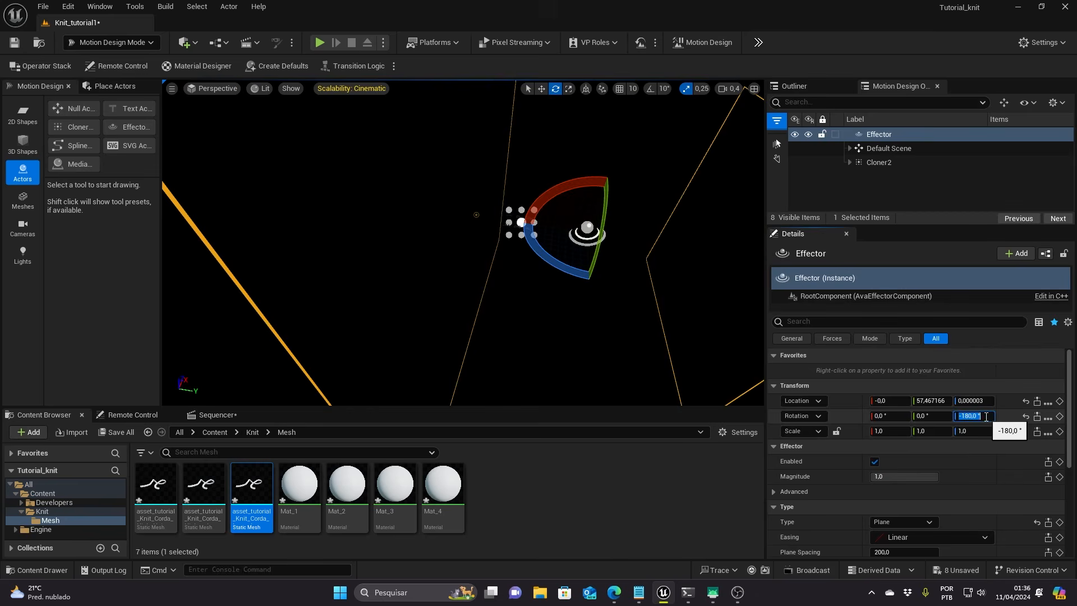
{"action": "key", "text": "w"}
{"action": "mouse_move", "coordinate": [549, 229]}
{"action": "left_mouse_down"}
{"action": "mouse_move", "coordinate": [705, 237]}
{"action": "mouse_move", "coordinate": [520, 224]}
{"action": "mouse_move", "coordinate": [758, 230]}
{"action": "mouse_move", "coordinate": [266, 230]}
{"action": "mouse_move", "coordinate": [342, 231]}
{"action": "mouse_move", "coordinate": [307, 235]}
{"action": "left_mouse_up"}
{"action": "scroll", "coordinate": [555, 227], "scroll_direction": "up", "scroll_amount": 3}
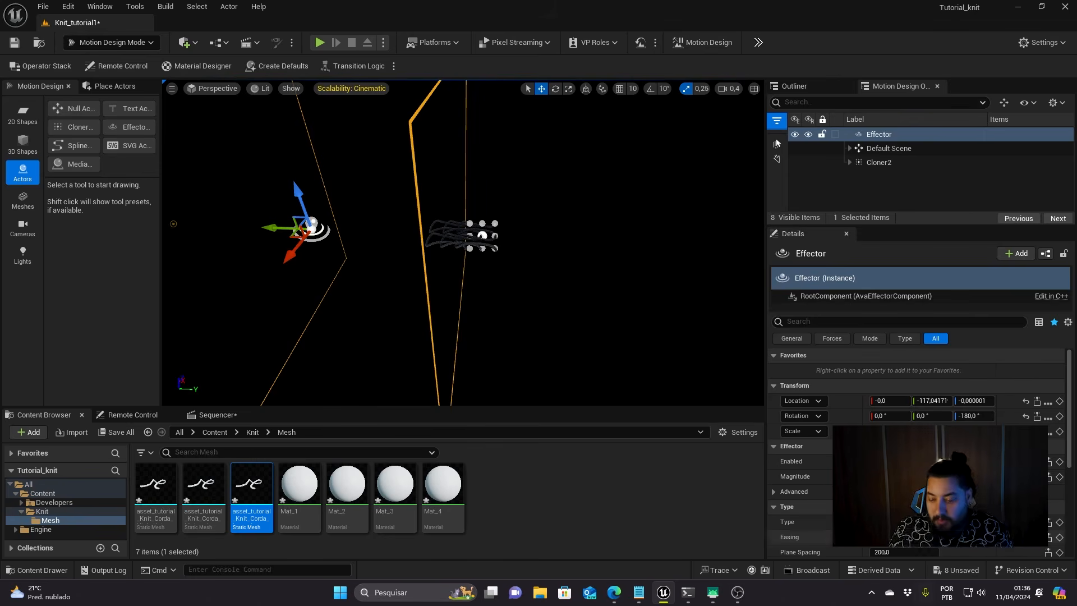
- Set the effector's easing to In Elastic and move it back along Y to about 1.1
{"action": "scroll", "coordinate": [881, 515], "scroll_direction": "down", "scroll_amount": 1}
{"action": "left_click", "coordinate": [881, 516]}
{"action": "scroll", "coordinate": [931, 450], "scroll_direction": "down", "scroll_amount": 1}
{"action": "left_click", "coordinate": [931, 450]}
{"action": "left_click_drag", "start_coordinate": [269, 227], "coordinate": [440, 239]}
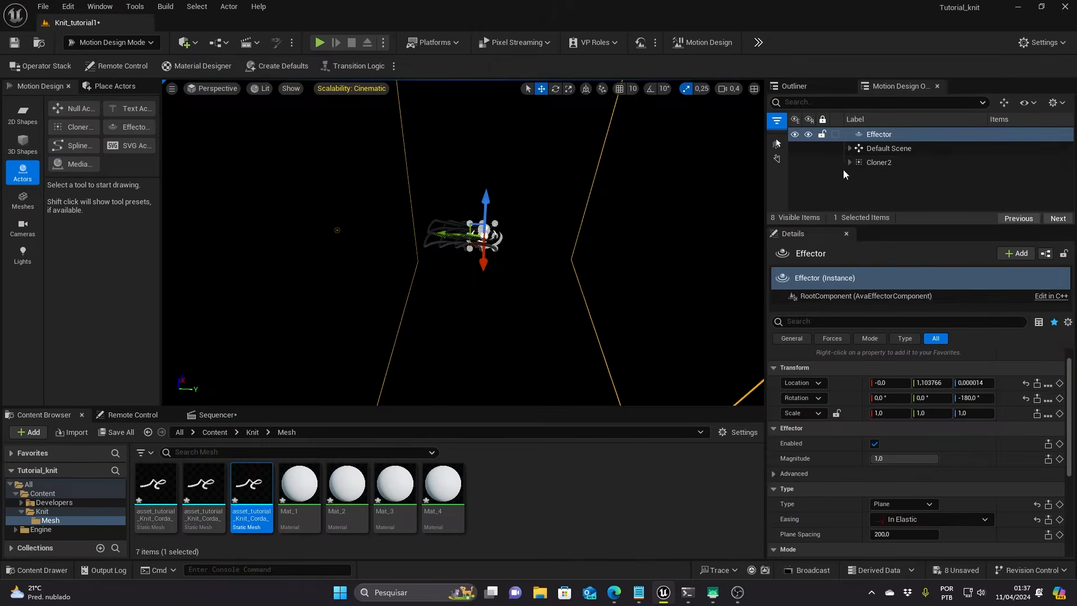
- Set the X rotation of the low-poly rope mesh under Cloner2 to 90°
{"action": "left_click", "coordinate": [850, 162]}
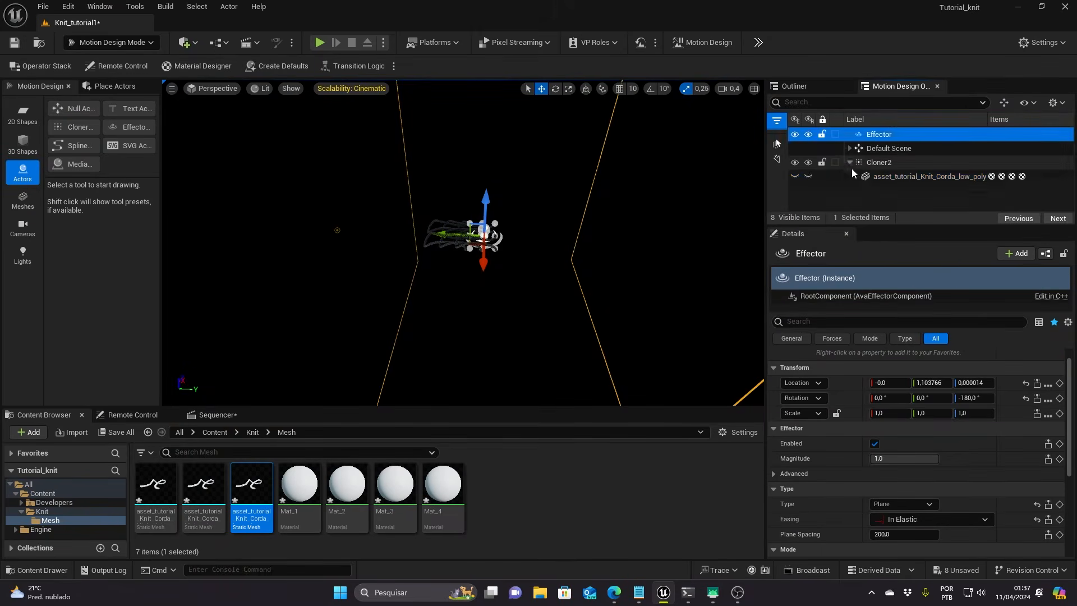
{"action": "left_click", "coordinate": [873, 178]}
{"action": "left_click", "coordinate": [890, 409]}
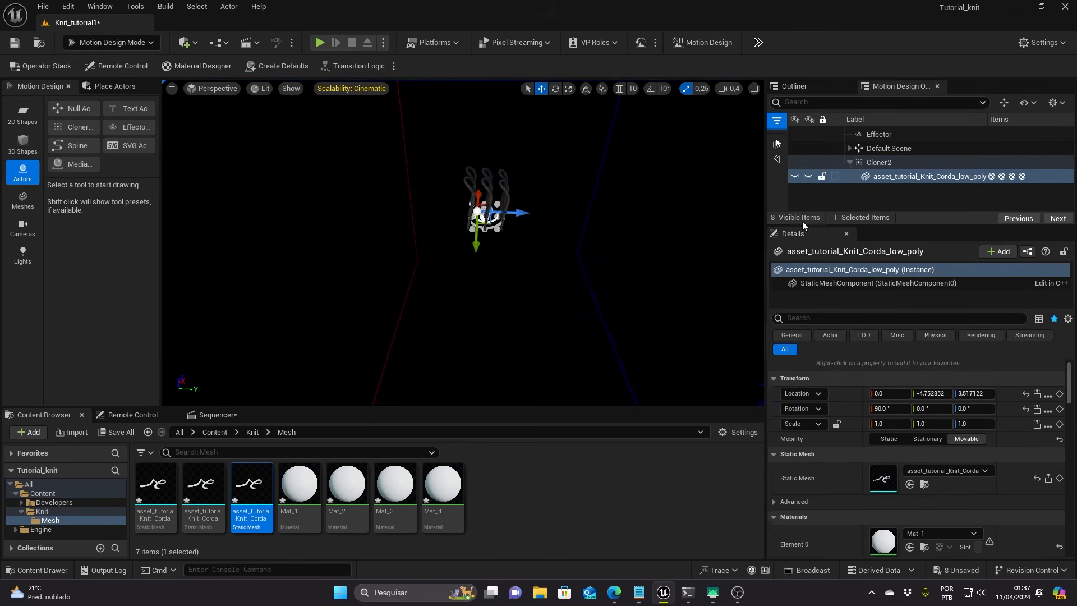
- Spawn a second effector linked to Cloner2
{"action": "left_click", "coordinate": [878, 162]}
{"action": "scroll", "coordinate": [909, 491], "scroll_direction": "up", "scroll_amount": 1}
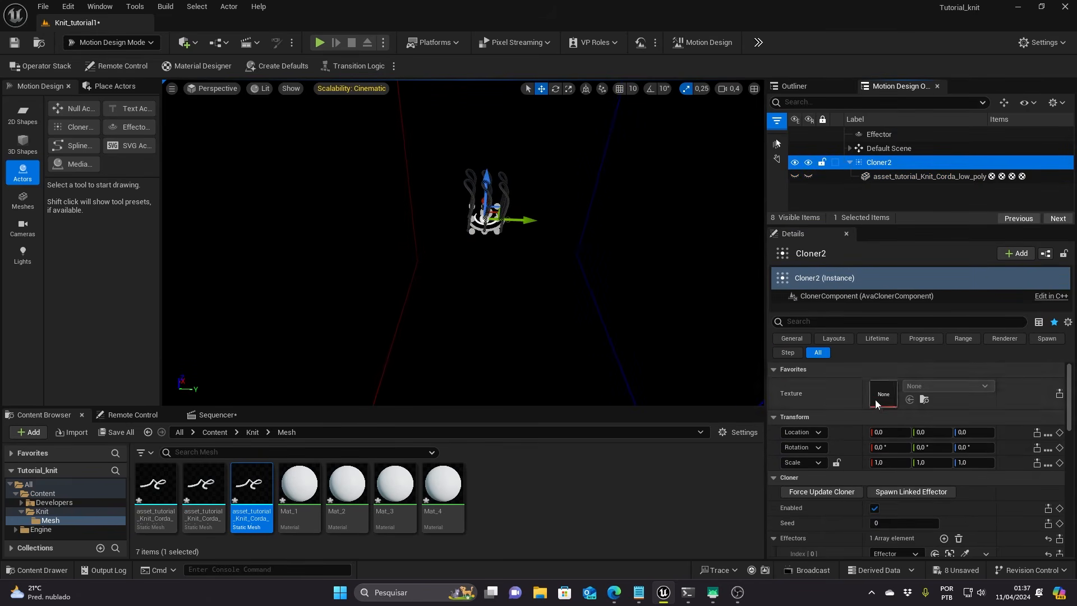
{"action": "left_click", "coordinate": [911, 491]}
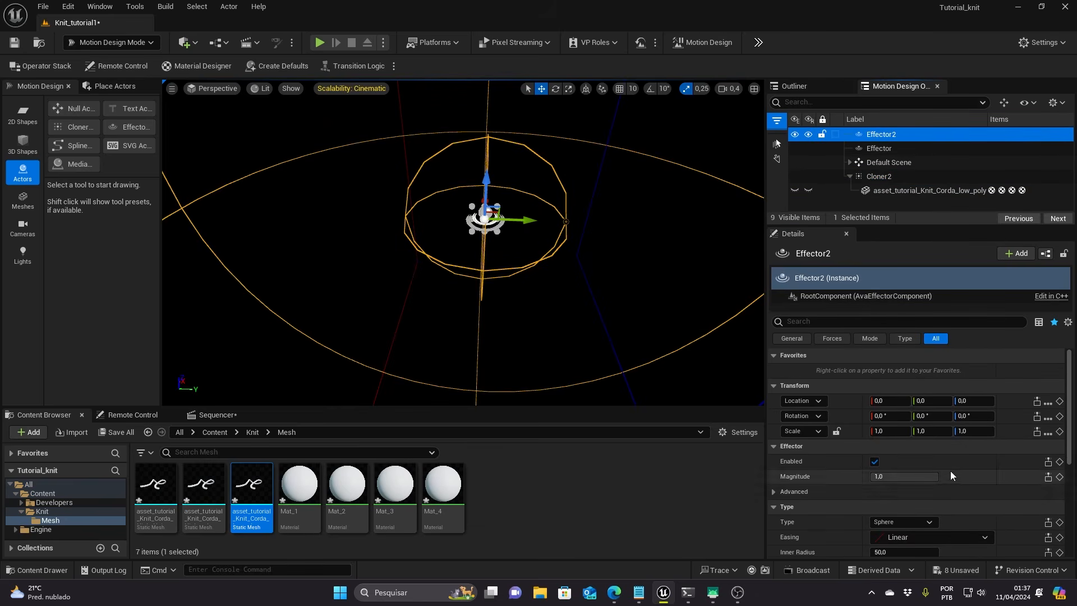
{"action": "scroll", "coordinate": [965, 537], "scroll_direction": "down", "scroll_amount": 2}
- Rename the first effector Scale and the second effector Rotation
{"action": "left_click", "coordinate": [880, 148]}
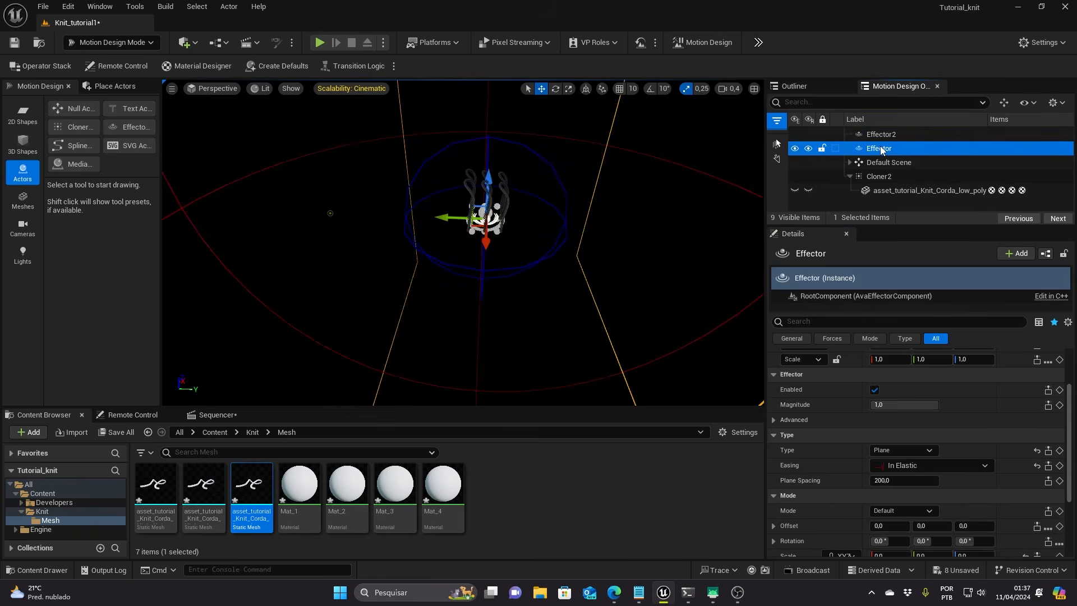
{"action": "left_click", "coordinate": [879, 147]}
{"action": "type", "text": "Scale"}
{"action": "left_click", "coordinate": [892, 133]}
{"action": "left_click", "coordinate": [878, 138]}
{"action": "type", "text": "Rotation"}
{"action": "key", "text": "Return"}
- Change the Rotation effector's type to Plane and set the X value of its mode rotation to -90°
{"action": "left_click", "coordinate": [909, 448]}
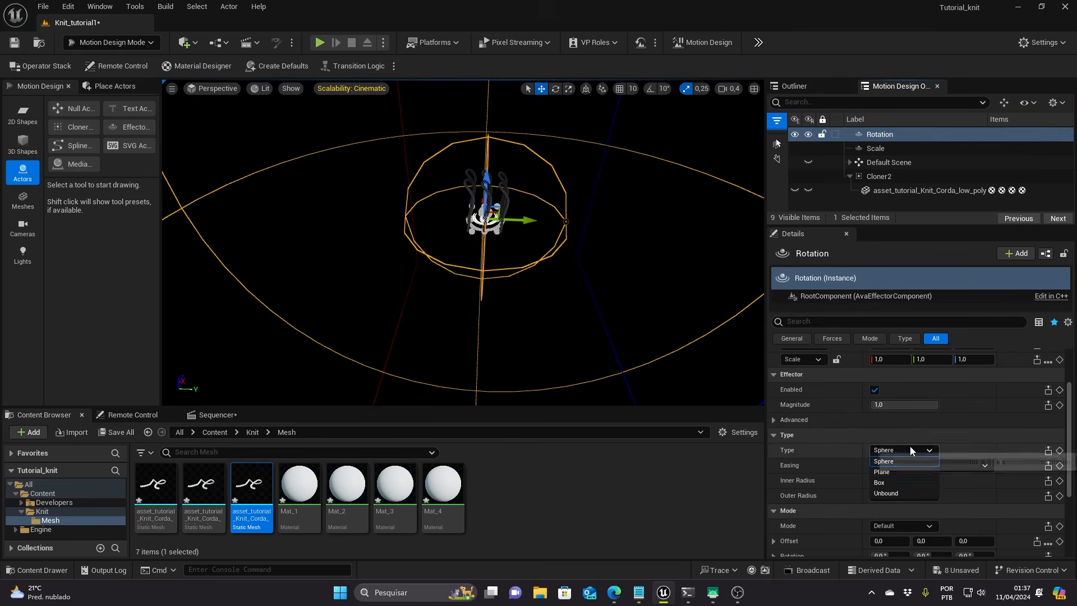
{"action": "left_click", "coordinate": [906, 472]}
{"action": "scroll", "coordinate": [909, 466], "scroll_direction": "down", "scroll_amount": 3}
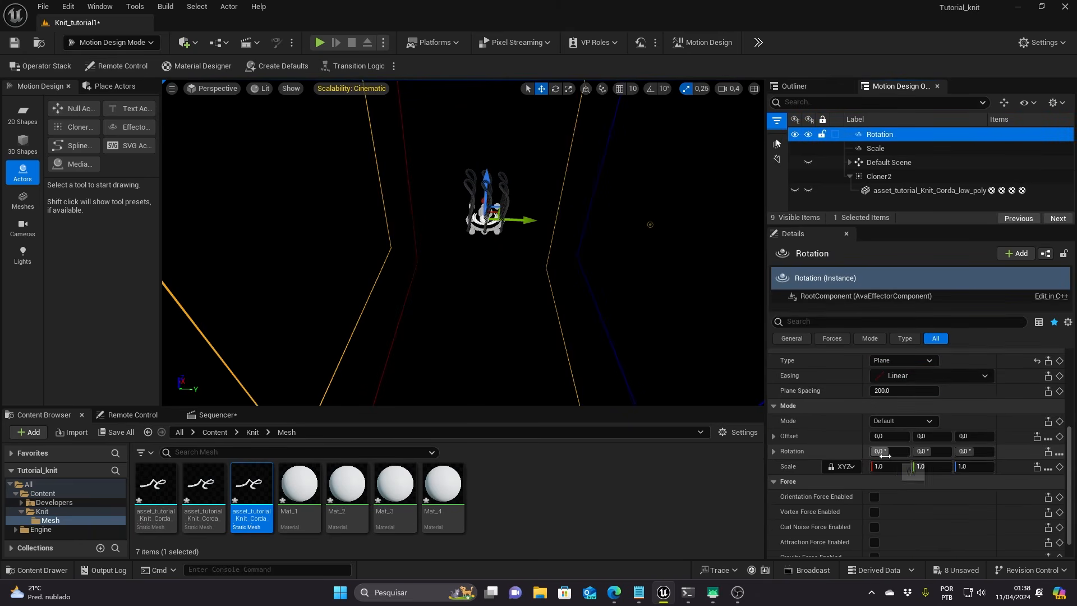
{"action": "left_click", "coordinate": [890, 451]}
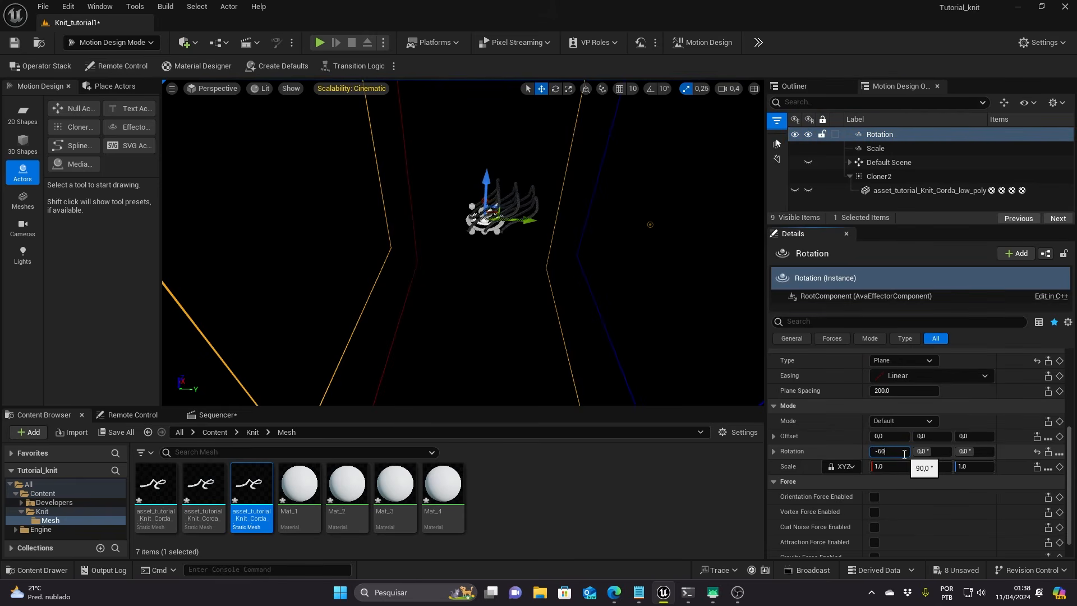
{"action": "type", "text": "-90"}
{"action": "key", "text": "Return"}
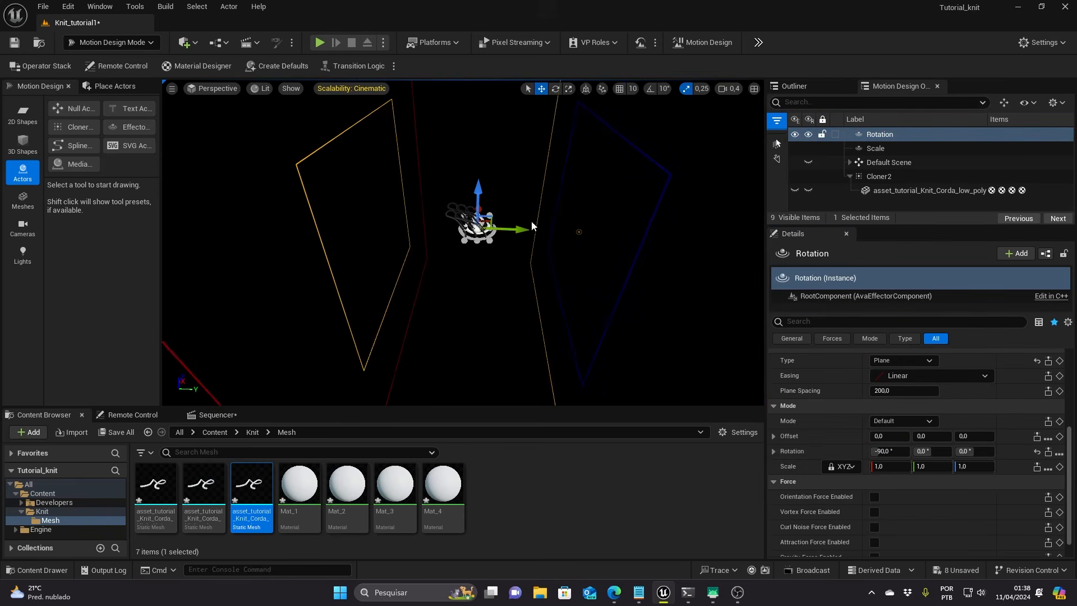
- Move the Rotation effector along negative Y away from the rope clones and set its easing to In Out Quint
{"action": "left_click_drag", "start_coordinate": [521, 229], "coordinate": [311, 225]}
{"action": "key", "text": "w"}
{"action": "right_click_drag", "start_coordinate": [463, 242], "coordinate": [463, 213]}
{"action": "key", "text": "s"}
{"action": "scroll", "coordinate": [462, 242], "scroll_direction": "down", "scroll_amount": 2}
{"action": "key", "text": "s"}
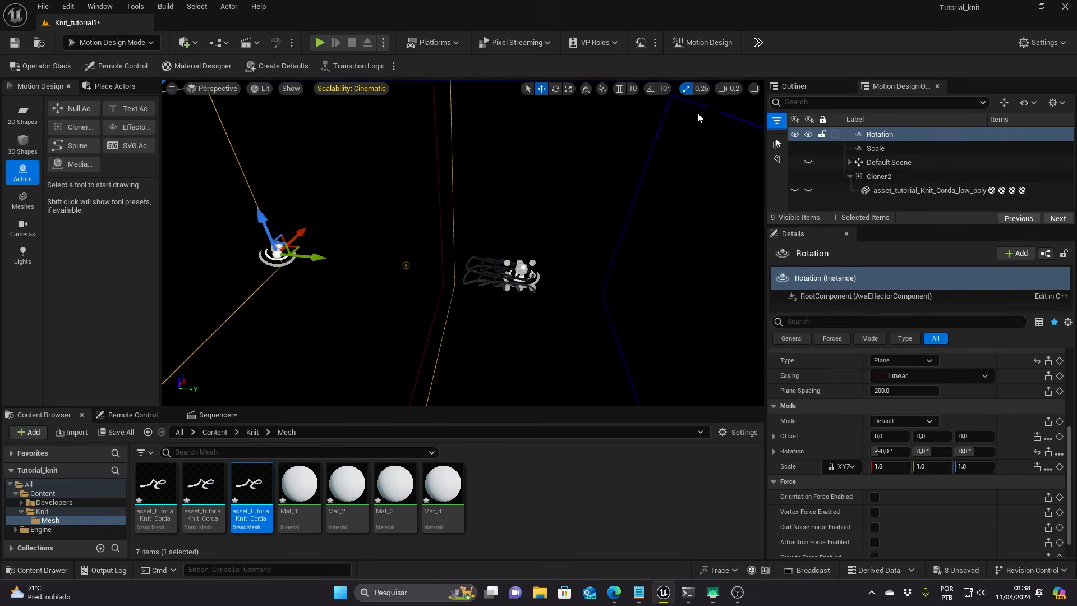
{"action": "left_click", "coordinate": [931, 377]}
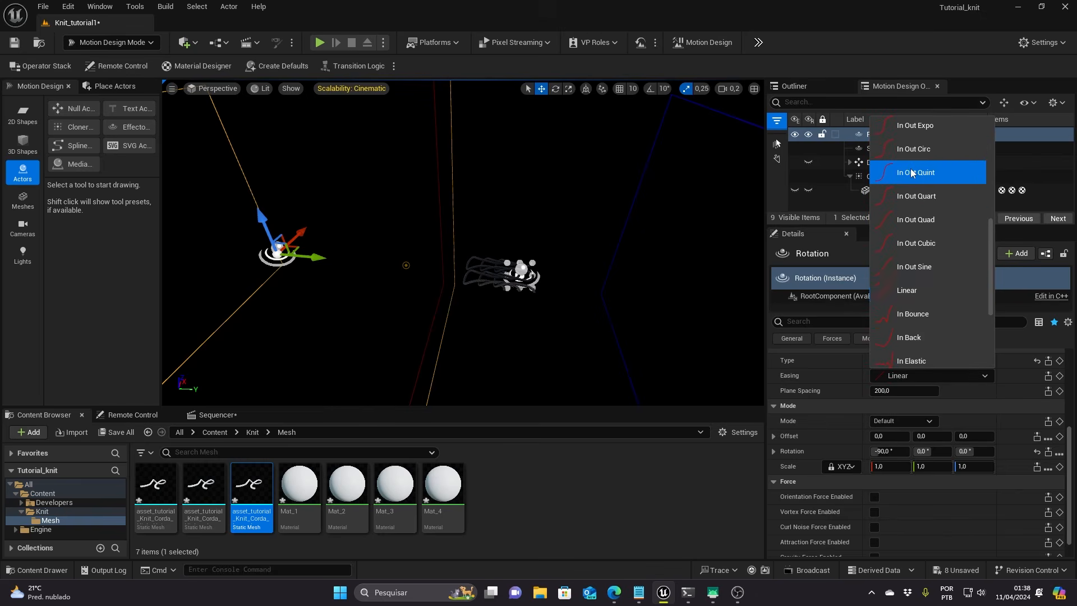
{"action": "left_click", "coordinate": [911, 172]}
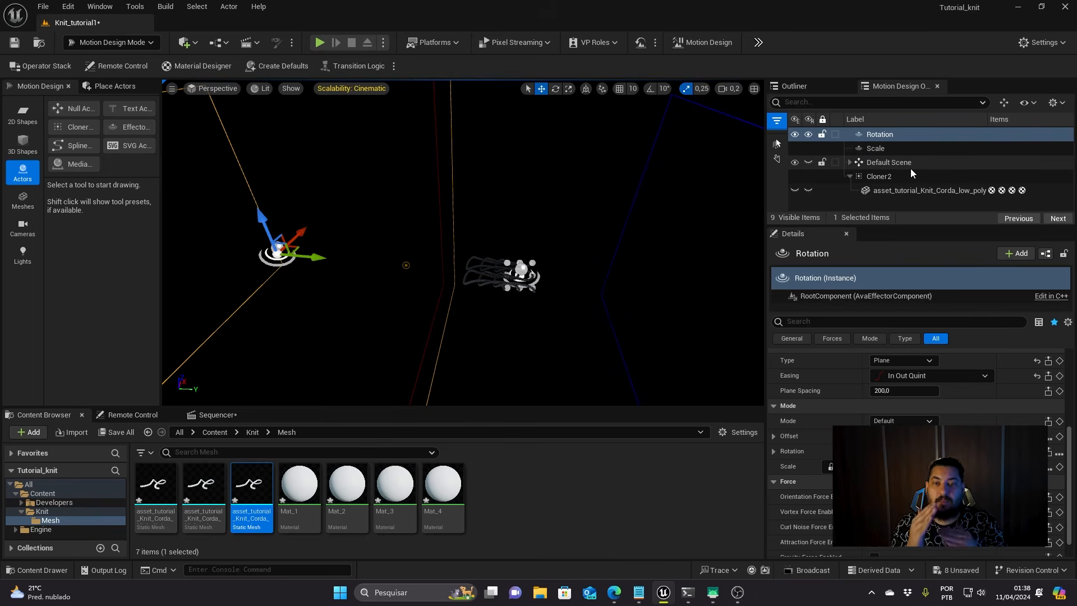
- Move the Scale effector along Y until it sits well clear of the rope clones
{"action": "mouse_move", "coordinate": [507, 309]}
{"action": "right_mouse_down"}
{"action": "mouse_move", "coordinate": [504, 286]}
{"action": "mouse_move", "coordinate": [500, 314]}
{"action": "mouse_move", "coordinate": [507, 309]}
{"action": "right_mouse_up"}
{"action": "key", "text": "s"}
{"action": "left_click", "coordinate": [879, 134]}
{"action": "mouse_move", "coordinate": [483, 275]}
{"action": "right_mouse_down"}
{"action": "mouse_move", "coordinate": [483, 247]}
{"action": "mouse_move", "coordinate": [483, 292]}
{"action": "right_mouse_up"}
{"action": "scroll", "coordinate": [482, 274], "scroll_direction": "up", "scroll_amount": 2}
{"action": "key", "text": "s"}
{"action": "left_click", "coordinate": [878, 148]}
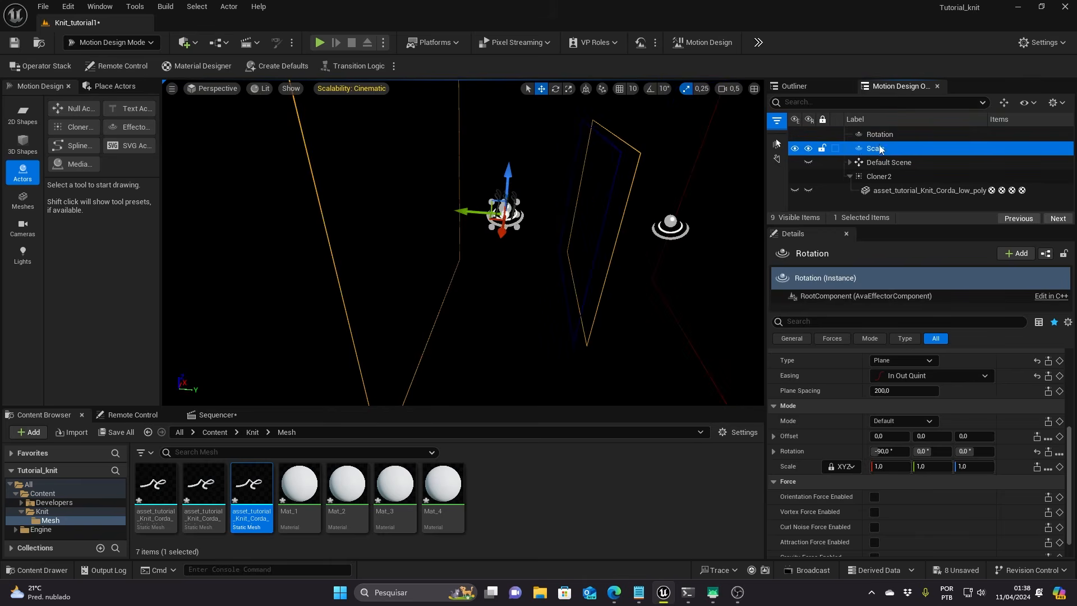
{"action": "right_click_drag", "start_coordinate": [494, 252], "coordinate": [486, 229]}
{"action": "key", "text": "w"}
{"action": "mouse_move", "coordinate": [588, 232]}
{"action": "right_mouse_down"}
{"action": "mouse_move", "coordinate": [628, 232]}
{"action": "mouse_move", "coordinate": [588, 232]}
{"action": "right_mouse_up"}
{"action": "left_click_drag", "start_coordinate": [473, 264], "coordinate": [710, 277]}
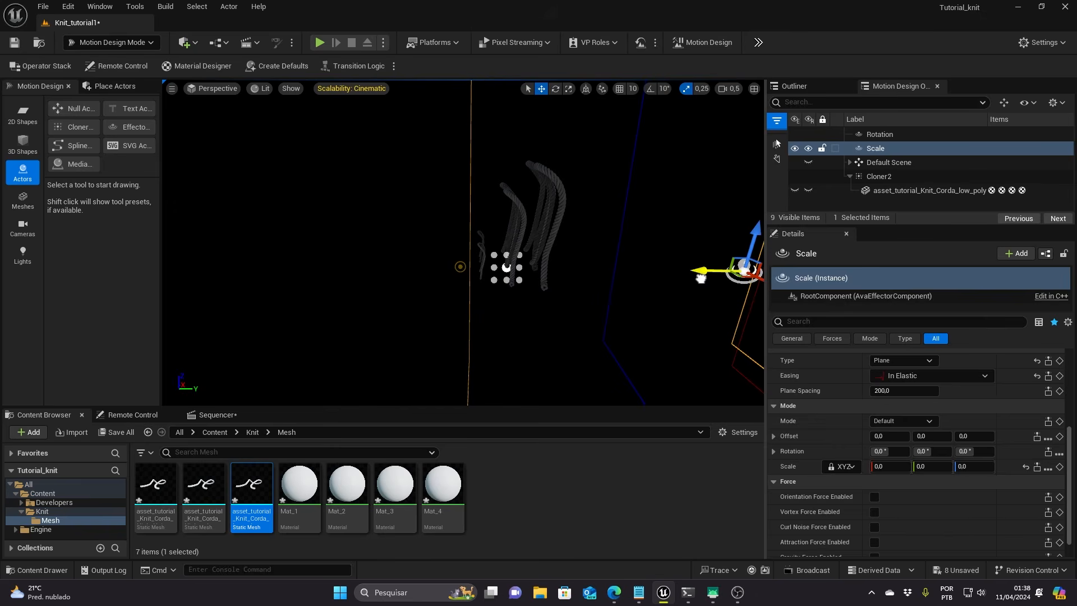
- Move the Rotation effector along Y to the rope clones so that its plane partly turns the pieces
{"action": "key", "text": "s"}
{"action": "right_click_drag", "start_coordinate": [577, 257], "coordinate": [575, 290]}
{"action": "left_click", "coordinate": [877, 135]}
{"action": "right_click_drag", "start_coordinate": [673, 241], "coordinate": [708, 247]}
{"action": "key", "text": "d"}
{"action": "left_click_drag", "start_coordinate": [708, 236], "coordinate": [471, 232]}
{"action": "key", "text": "w"}
{"action": "right_click_drag", "start_coordinate": [472, 232], "coordinate": [447, 256]}
{"action": "scroll", "coordinate": [483, 234], "scroll_direction": "down", "scroll_amount": 2}
{"action": "key", "text": "s"}
{"action": "key", "text": "a"}
{"action": "key", "text": "w"}
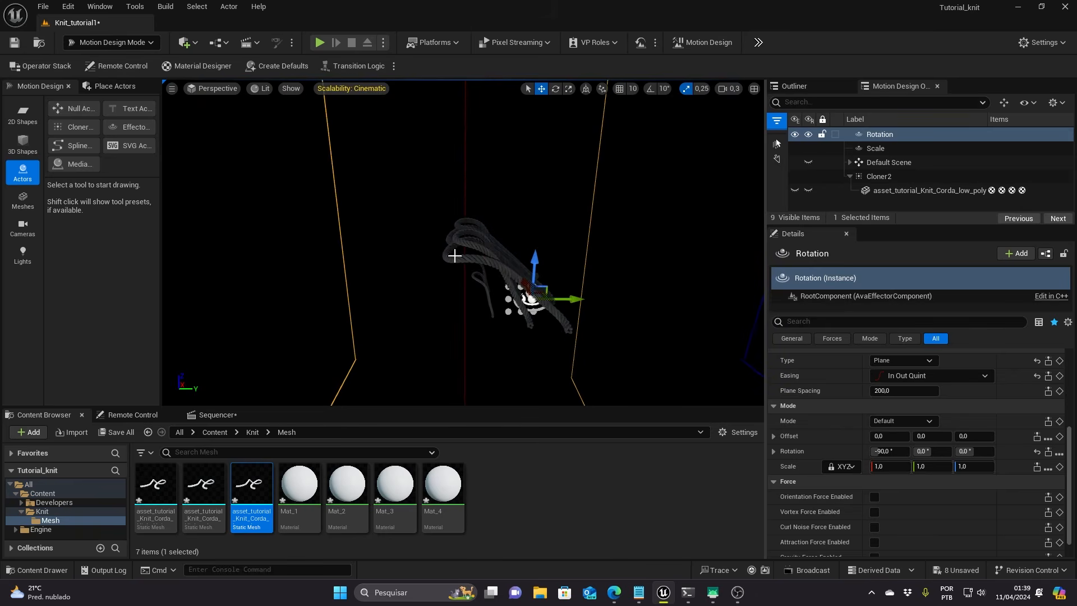
{"action": "left_click_drag", "start_coordinate": [576, 301], "coordinate": [571, 301]}
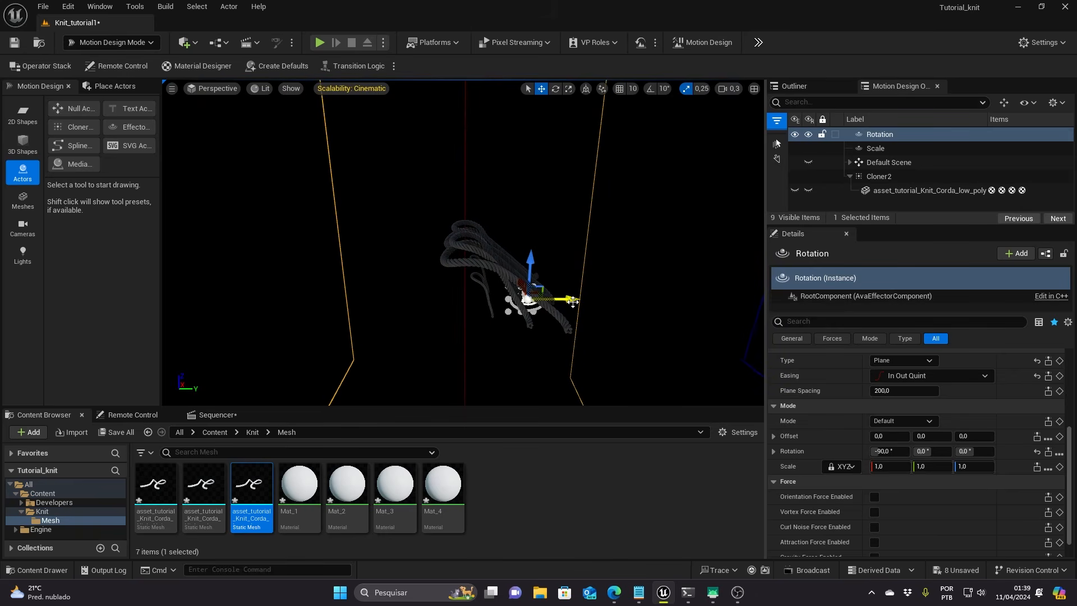
- Select the Rotation and Scale effectors together and move them as a pair around the rope clones
{"action": "mouse_move", "coordinate": [566, 289]}
{"action": "right_mouse_down"}
{"action": "mouse_move", "coordinate": [505, 289]}
{"action": "mouse_move", "coordinate": [555, 286]}
{"action": "right_mouse_up"}
{"action": "key", "text": "d"}
{"action": "key", "text": "a"}
{"action": "key", "text": "s"}
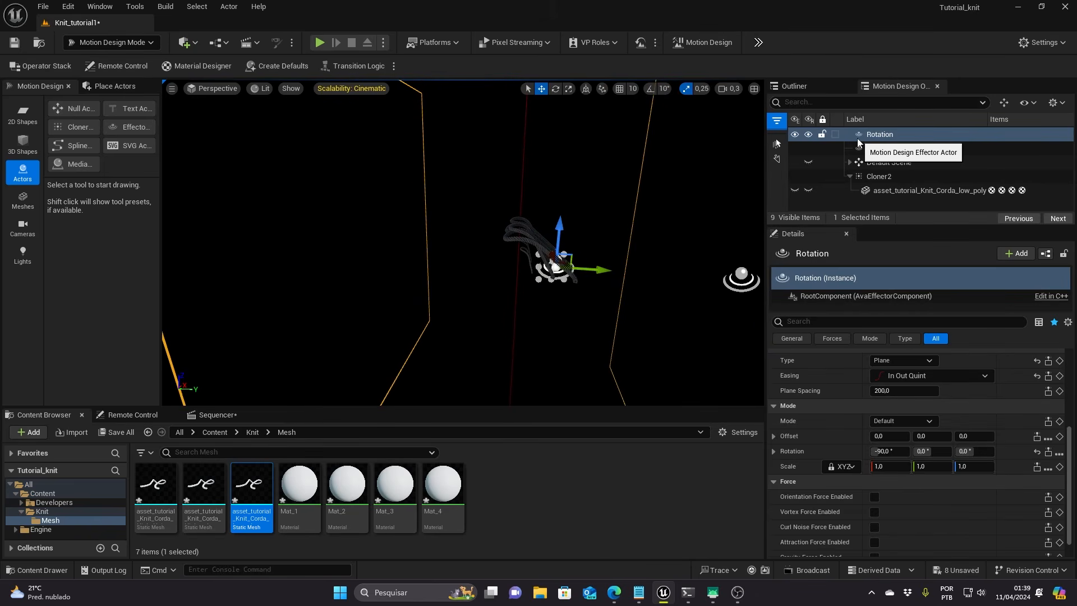
{"action": "left_click", "coordinate": [883, 148], "text": "ctrl"}
{"action": "key", "text": "f"}
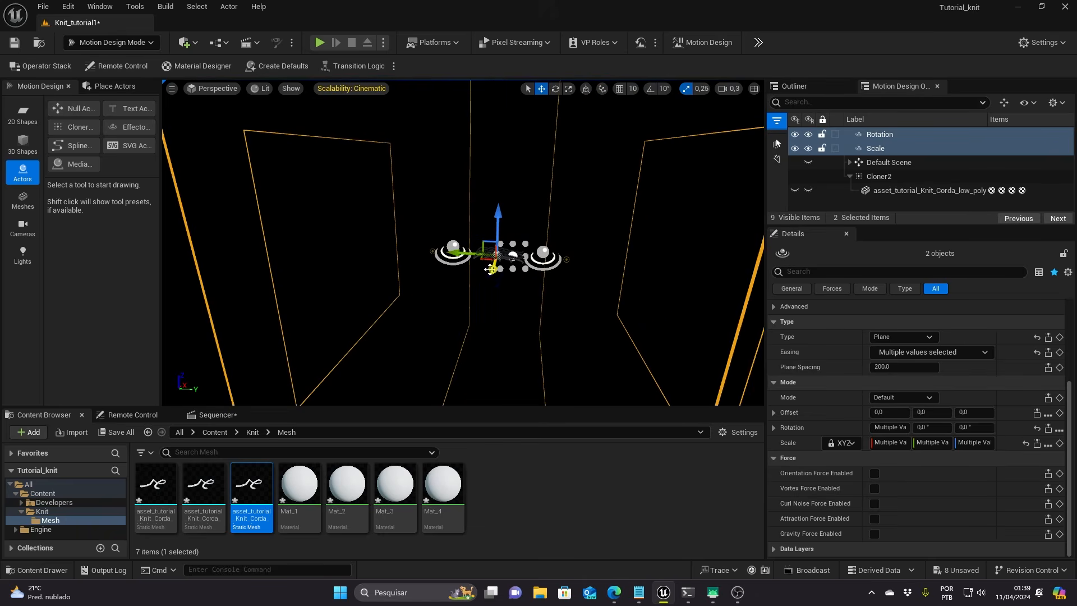
{"action": "left_click_drag", "start_coordinate": [493, 252], "coordinate": [493, 239]}
- Parent the Rotation effector to the Scale effector and move the Scale effector along Y with its child
{"action": "left_click_drag", "start_coordinate": [880, 134], "coordinate": [879, 148]}
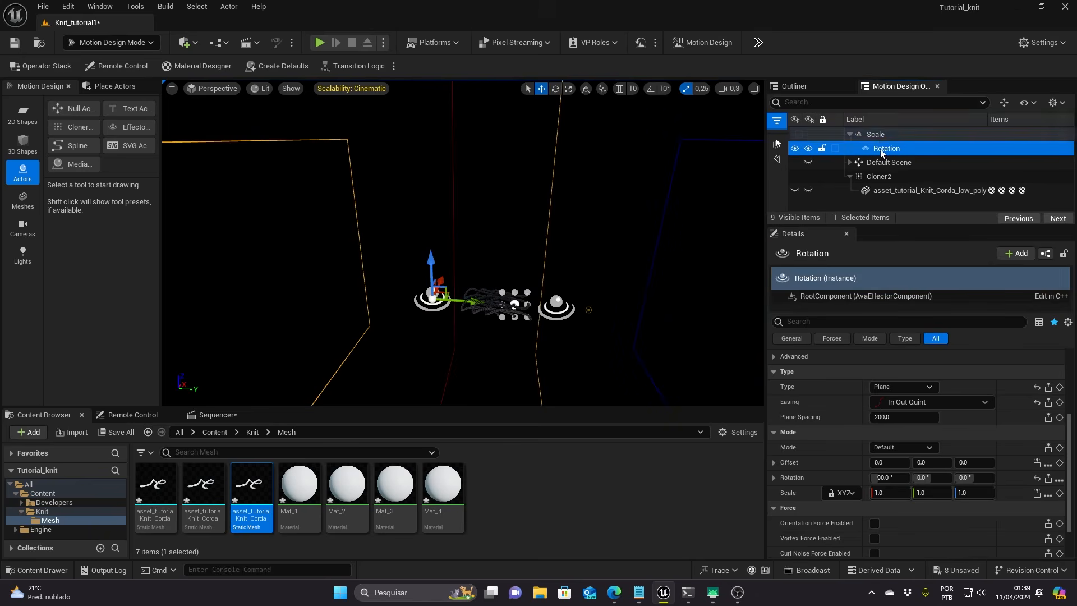
{"action": "left_click", "coordinate": [878, 141]}
{"action": "left_click_drag", "start_coordinate": [512, 308], "coordinate": [589, 317]}
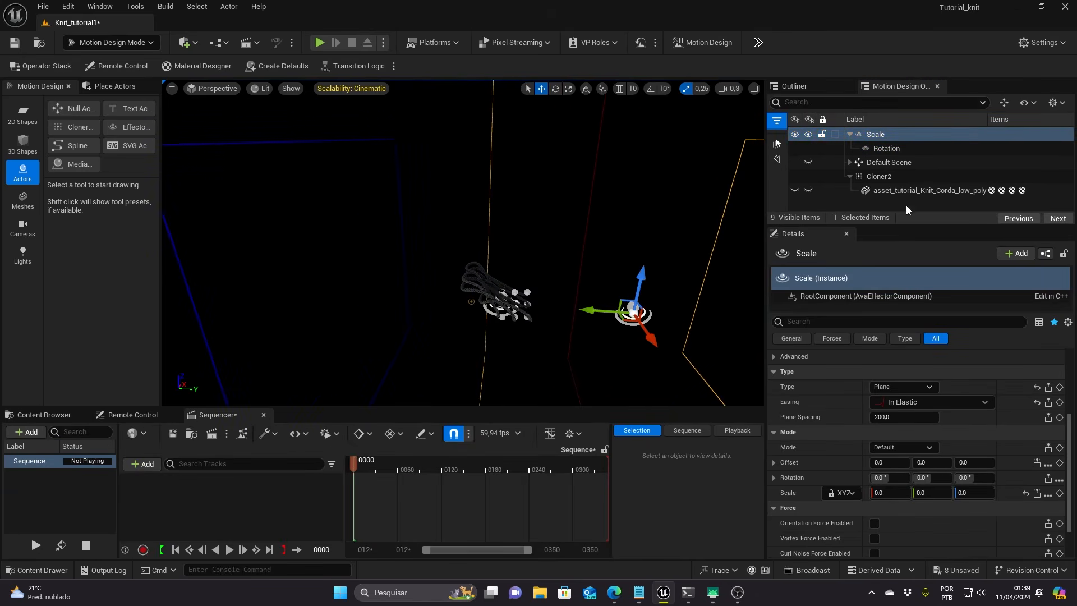
- Place Default Scene below Cloner2 in the outliner, tagging it purple and locking it
{"action": "left_click", "coordinate": [887, 177]}
{"action": "left_click_drag", "start_coordinate": [886, 162], "coordinate": [883, 178]}
{"action": "left_click", "coordinate": [838, 177]}
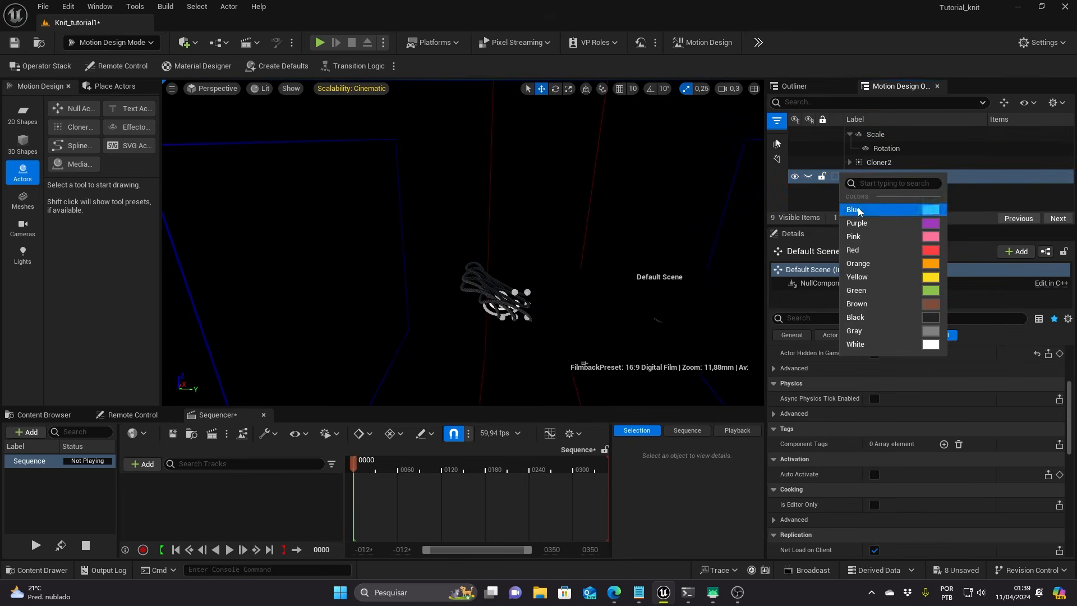
{"action": "left_click", "coordinate": [929, 224]}
- Set Cloner2's Count X and Count Y to 80
{"action": "left_click", "coordinate": [886, 163]}
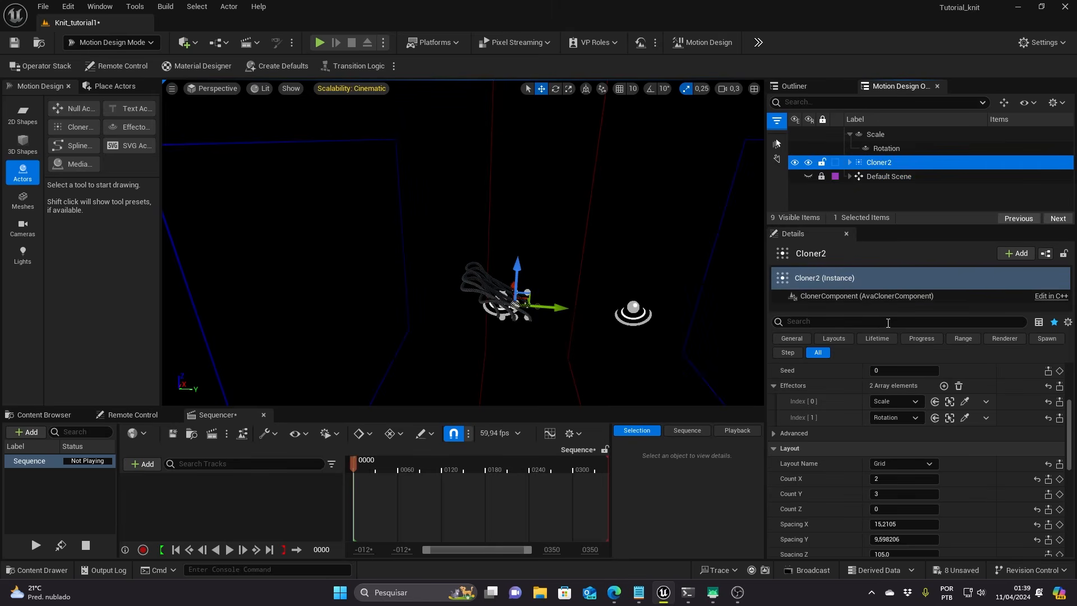
{"action": "left_click", "coordinate": [907, 480]}
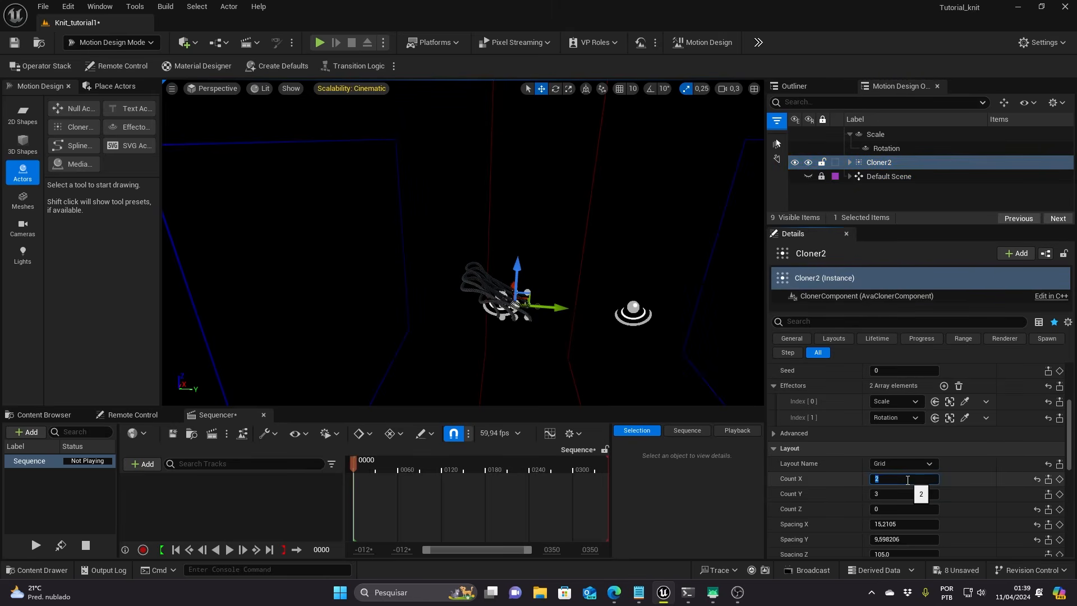
{"action": "type", "text": "80"}
{"action": "key", "text": "Tab"}
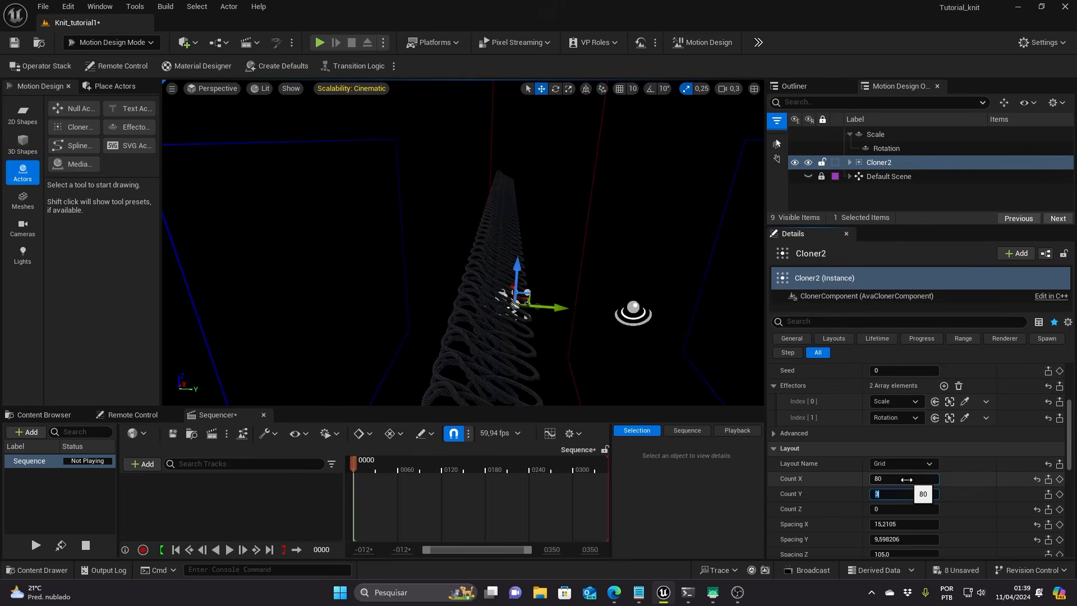
{"action": "key", "text": "Tab"}
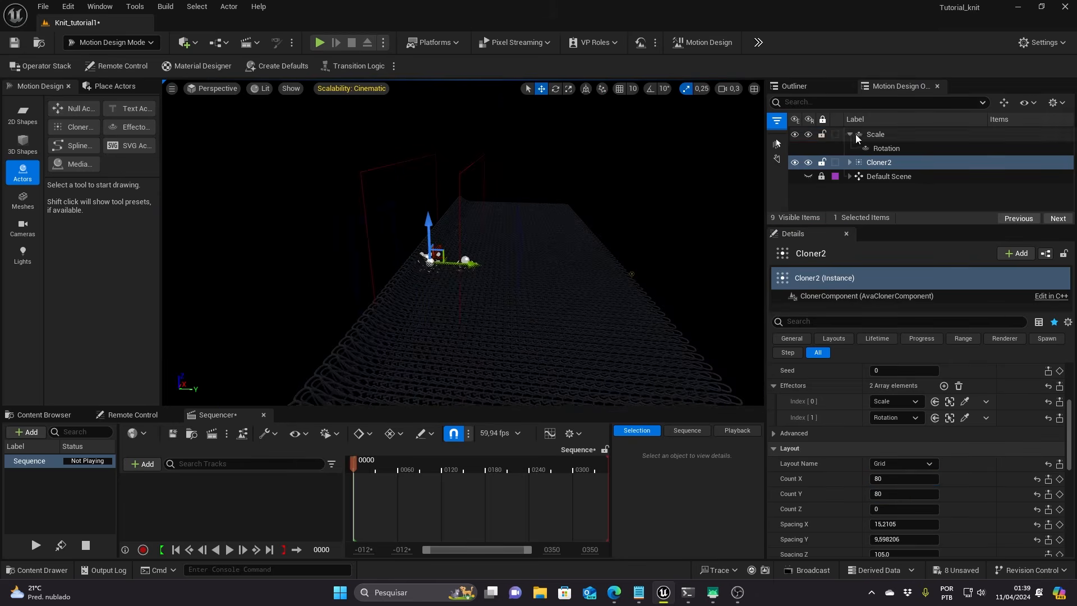
- Move the Scale effector beyond the enlarged rope grid and rotate it to an angle to the grid
{"action": "left_click", "coordinate": [858, 136]}
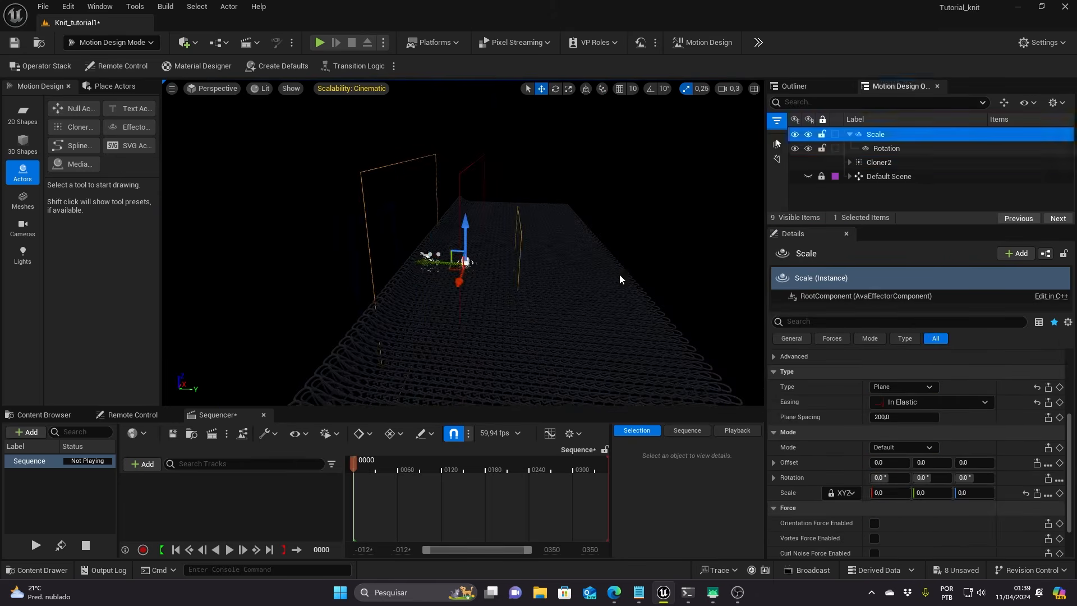
{"action": "scroll", "coordinate": [464, 281], "scroll_direction": "down", "scroll_amount": 3}
{"action": "left_click_drag", "start_coordinate": [464, 281], "coordinate": [611, 288]}
{"action": "key", "text": "e"}
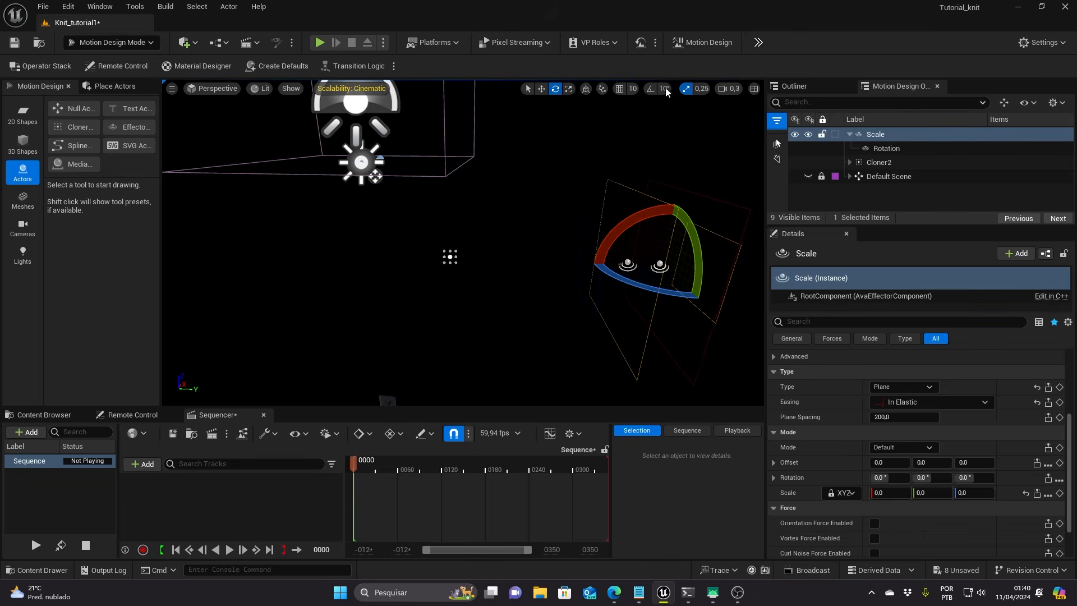
{"action": "left_click_drag", "start_coordinate": [623, 273], "coordinate": [689, 247]}
{"action": "key", "text": "w"}
- Add the Scale effector to the level sequence and give it a Transform track
{"action": "left_click_drag", "start_coordinate": [875, 134], "coordinate": [420, 409]}
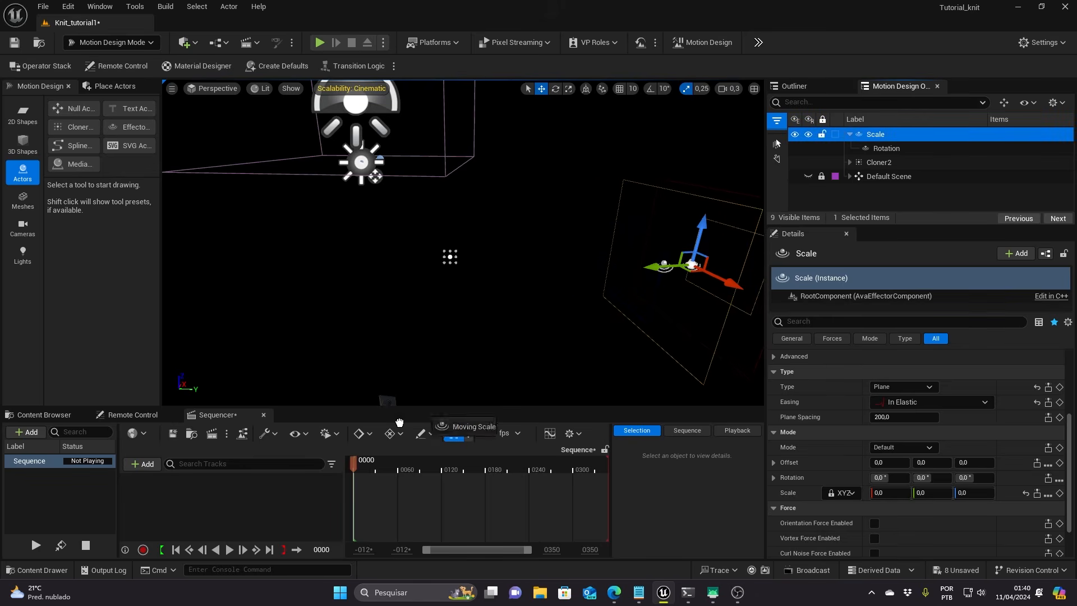
{"action": "left_click_drag", "start_coordinate": [246, 495], "coordinate": [247, 493]}
{"action": "left_click", "coordinate": [287, 481]}
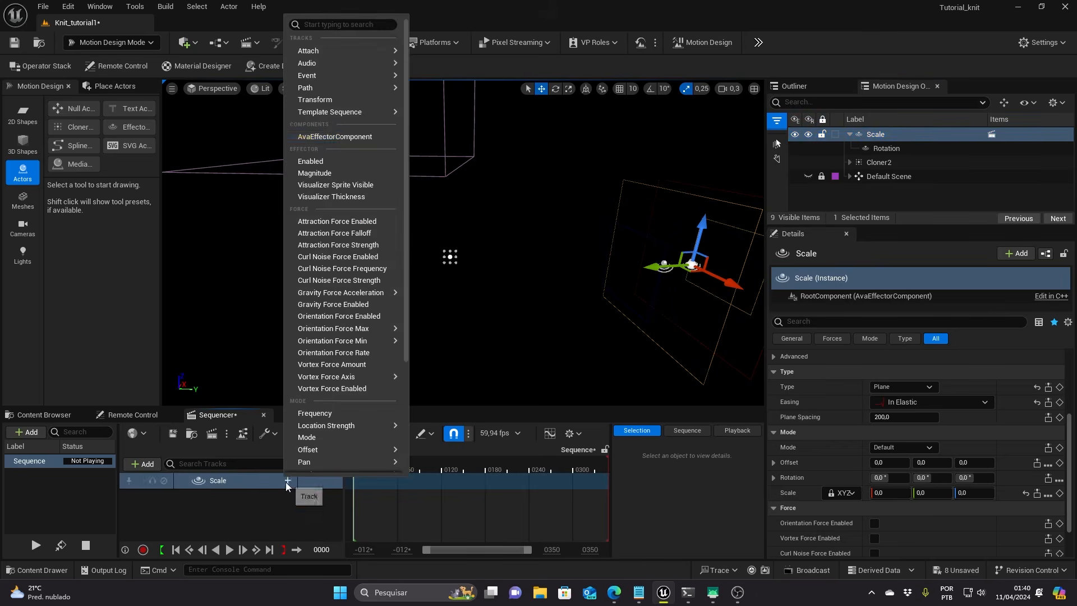
{"action": "left_click", "coordinate": [336, 101]}
- Move the Scale effector to the opposite side of the rope grid and keyframe its Transform at frame 348
{"action": "left_click", "coordinate": [482, 467]}
{"action": "left_click_drag", "start_coordinate": [596, 480], "coordinate": [609, 480]}
{"action": "right_click_drag", "start_coordinate": [644, 248], "coordinate": [692, 227]}
{"action": "scroll", "coordinate": [644, 247], "scroll_direction": "up", "scroll_amount": 2}
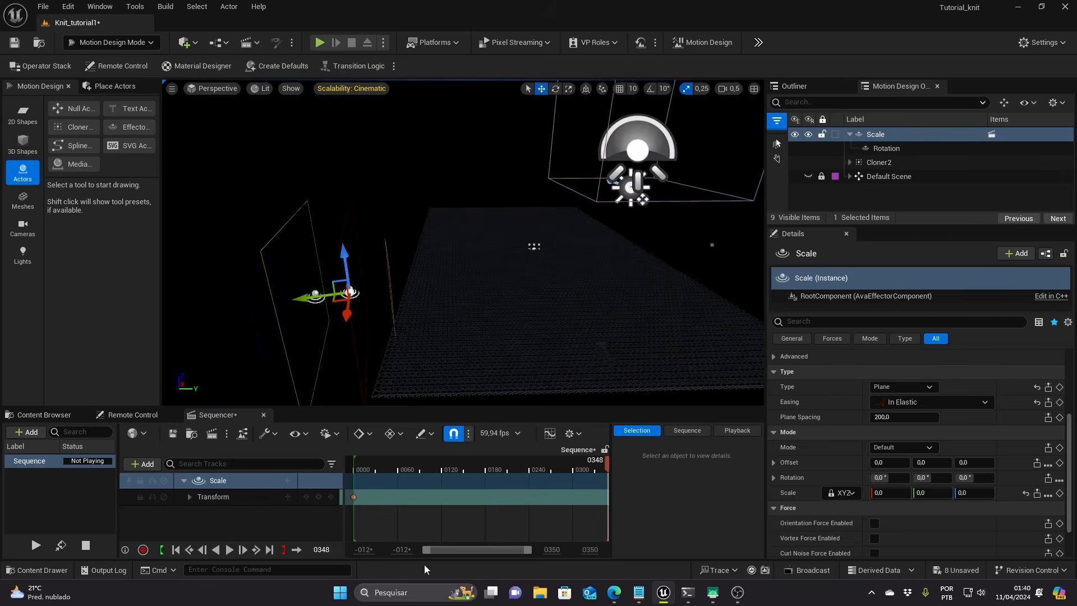
{"action": "left_click", "coordinate": [318, 497]}
- Rewind the sequence, switch to the Cinematic Viewport and play back the Scale effector's animation
{"action": "left_click_drag", "start_coordinate": [606, 462], "coordinate": [384, 463]}
{"action": "right_click_drag", "start_coordinate": [474, 377], "coordinate": [550, 377]}
{"action": "left_click", "coordinate": [206, 88]}
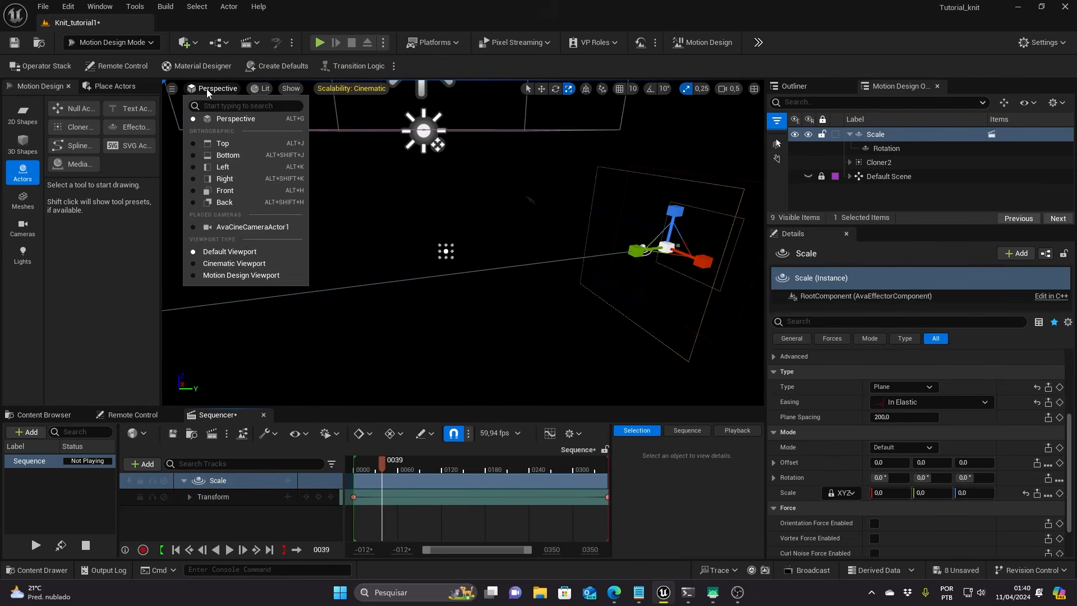
{"action": "left_click", "coordinate": [233, 264]}
{"action": "left_click", "coordinate": [487, 393]}
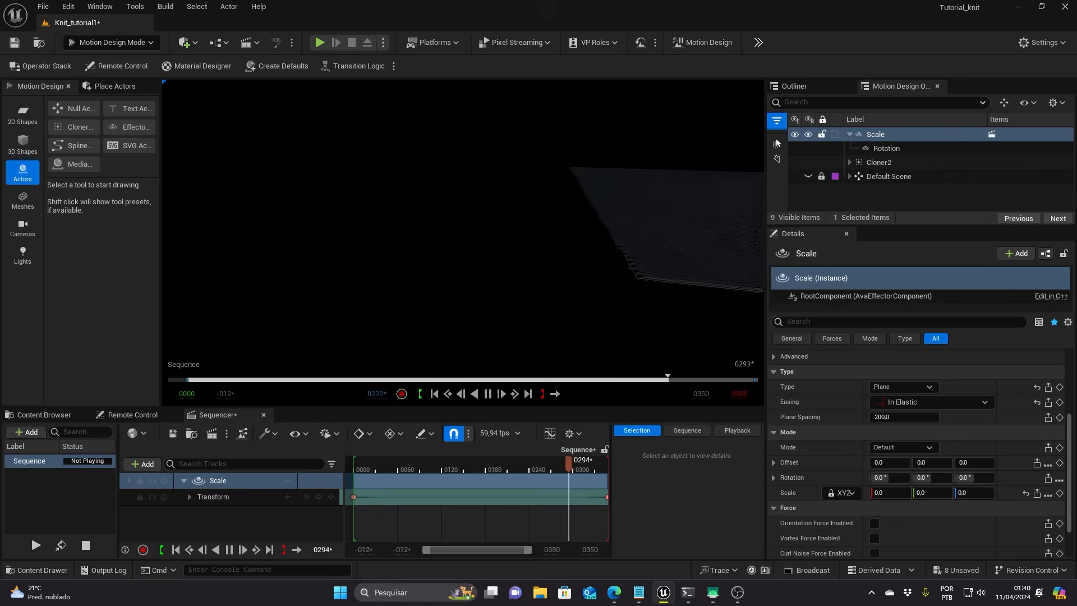
{"action": "left_click", "coordinate": [487, 394]}
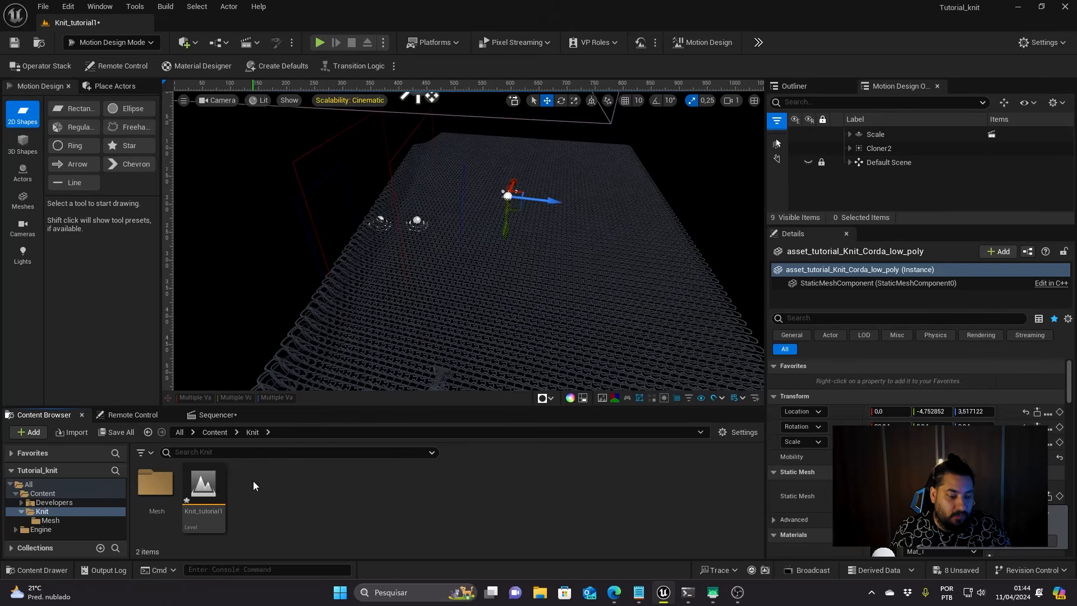
- Create a folder named Material inside the Knit folder and open it
{"action": "right_click", "coordinate": [254, 480]}
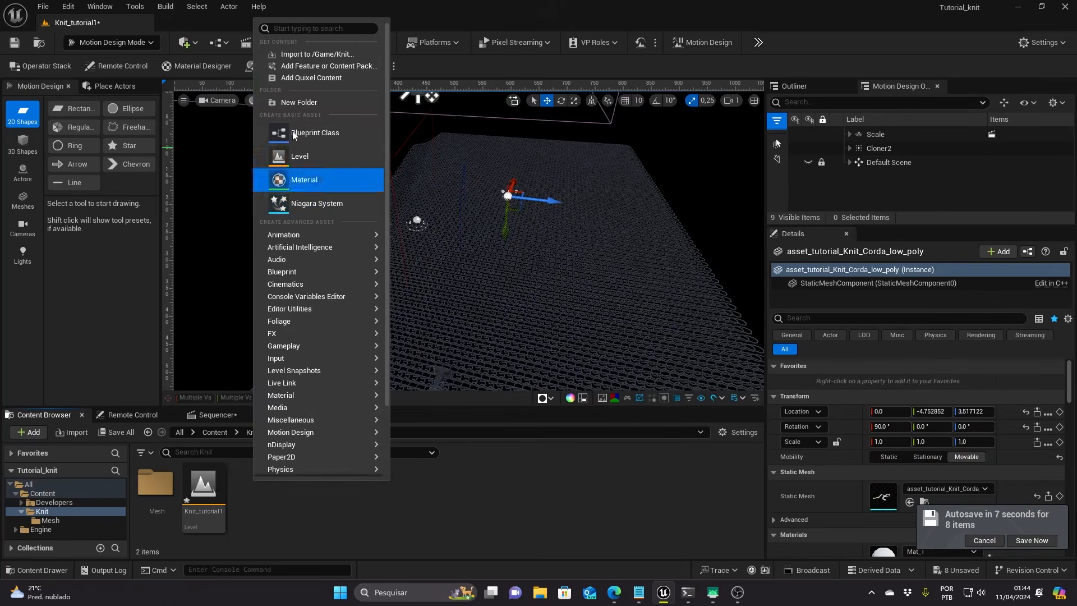
{"action": "left_click", "coordinate": [299, 103]}
{"action": "type", "text": "Material"}
{"action": "key", "text": "Return"}
{"action": "double_click", "coordinate": [203, 487]}
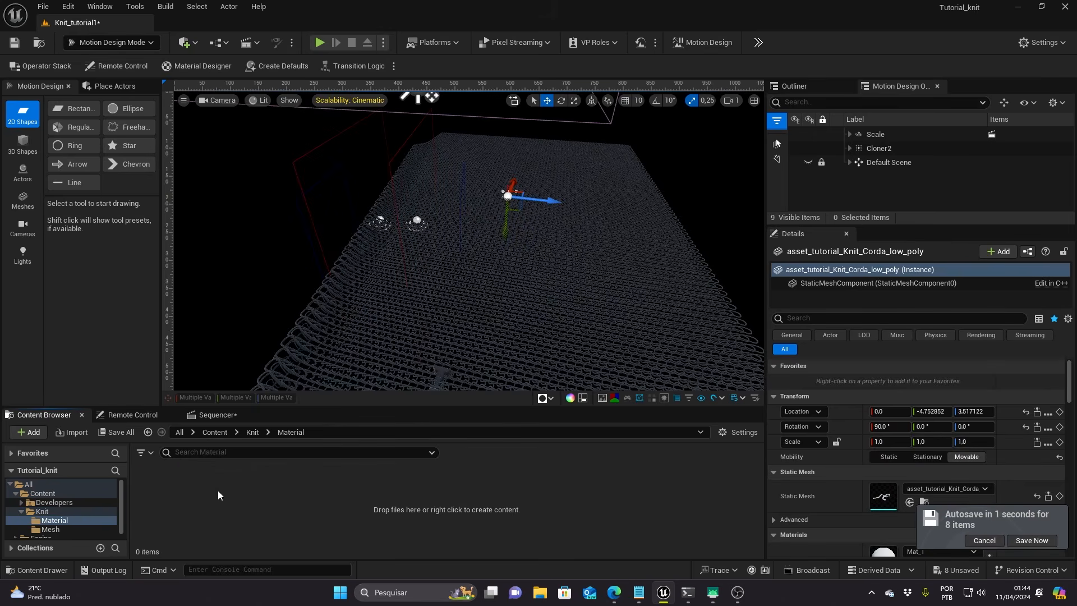
- Create a material named M_knit in the Material folder and open it for editing
{"action": "right_click", "coordinate": [264, 491]}
{"action": "left_click", "coordinate": [318, 176]}
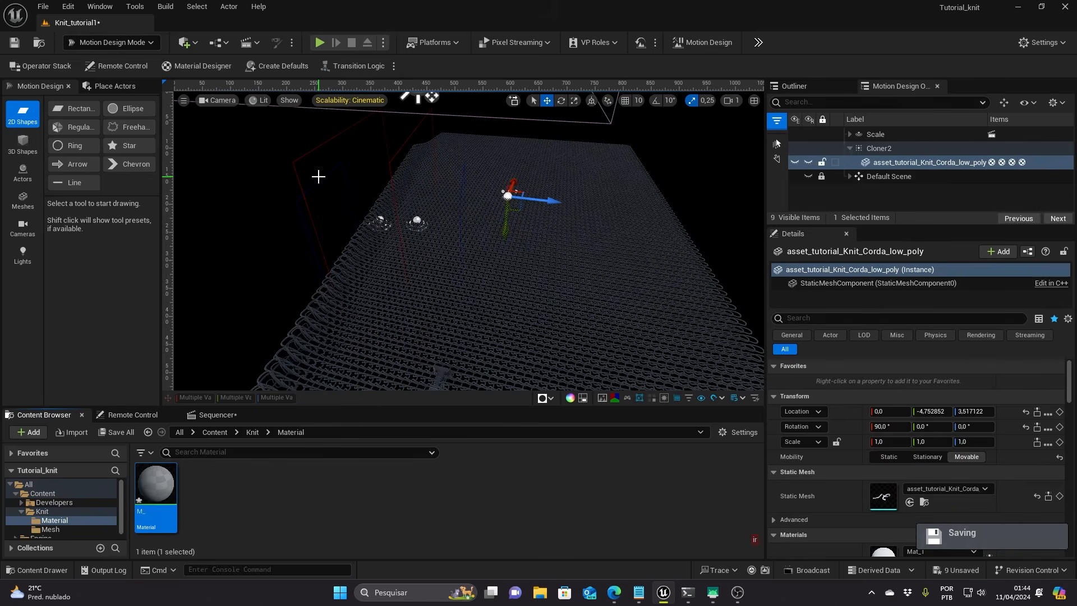
{"action": "type", "text": "M_knit"}
{"action": "key", "text": "Return"}
{"action": "double_click", "coordinate": [157, 487]}
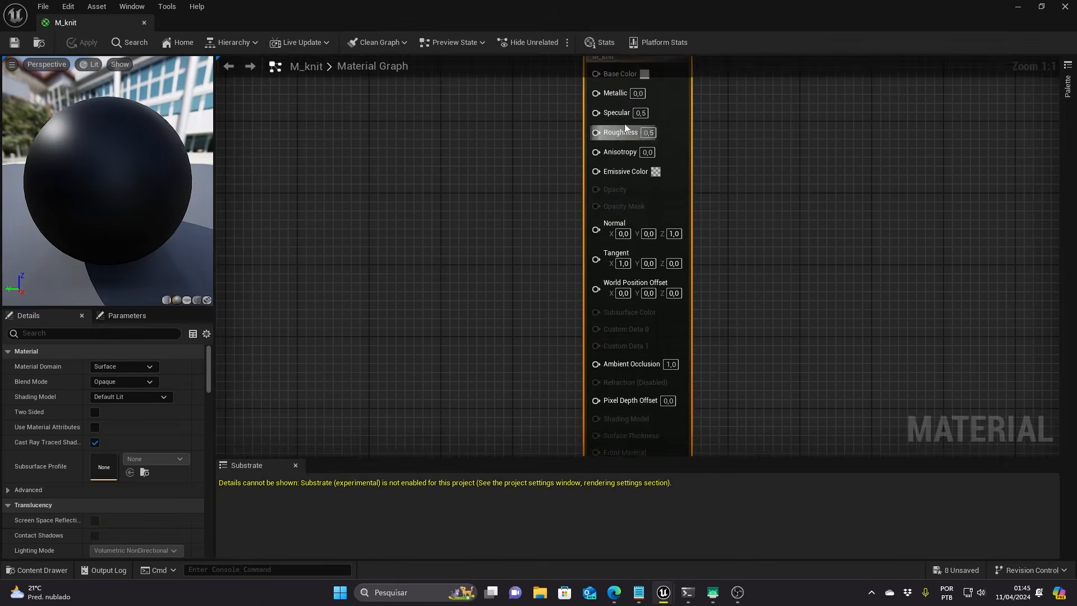
- Add a ParticleRandom node to the material graph, well away from the M_knit output node
{"action": "right_click", "coordinate": [430, 140]}
{"action": "type", "text": "random"}
{"action": "right_click", "coordinate": [431, 140]}
{"action": "type", "text": "random c"}
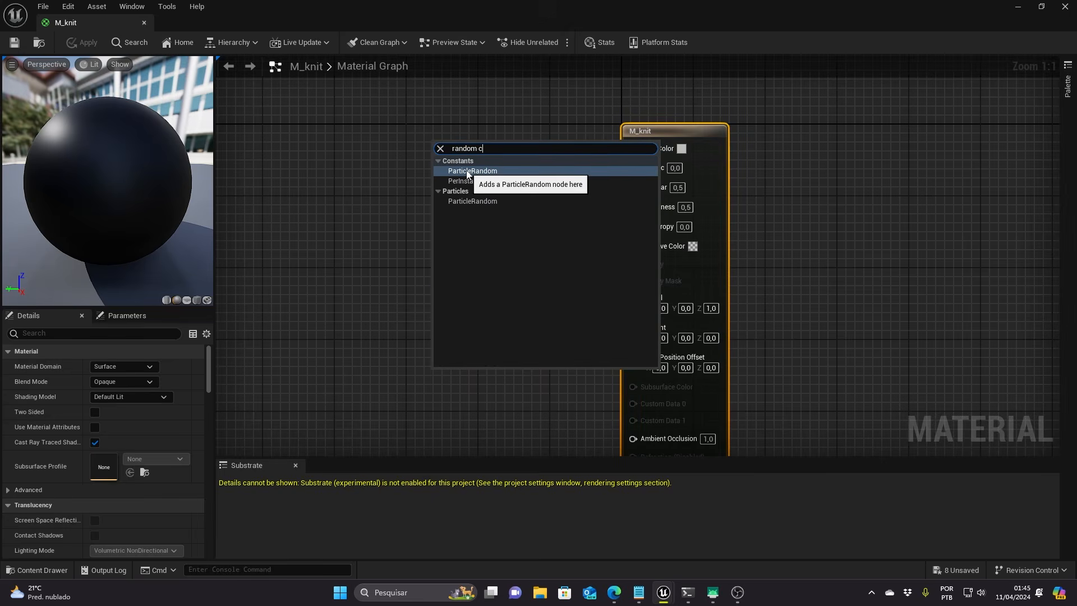
{"action": "left_click", "coordinate": [467, 171]}
{"action": "left_click_drag", "start_coordinate": [464, 168], "coordinate": [322, 286]}
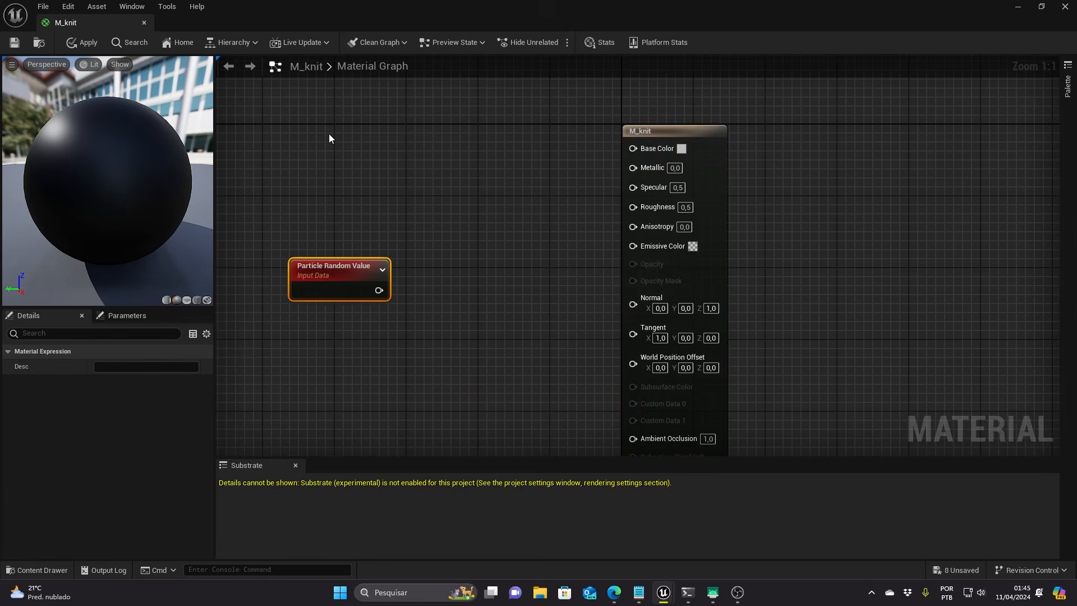
- Add a three-component vector constant above the Particle Random Value node and convert it to a parameter named Cor1
{"action": "left_click", "coordinate": [329, 138]}
{"action": "left_click_drag", "start_coordinate": [361, 136], "coordinate": [310, 120]}
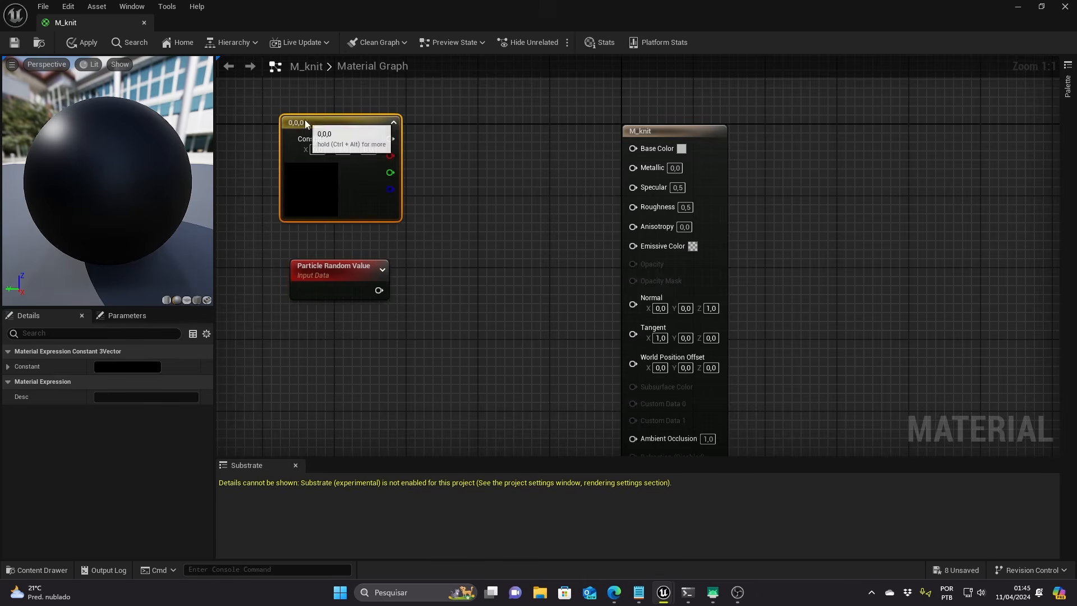
{"action": "right_click", "coordinate": [341, 117]}
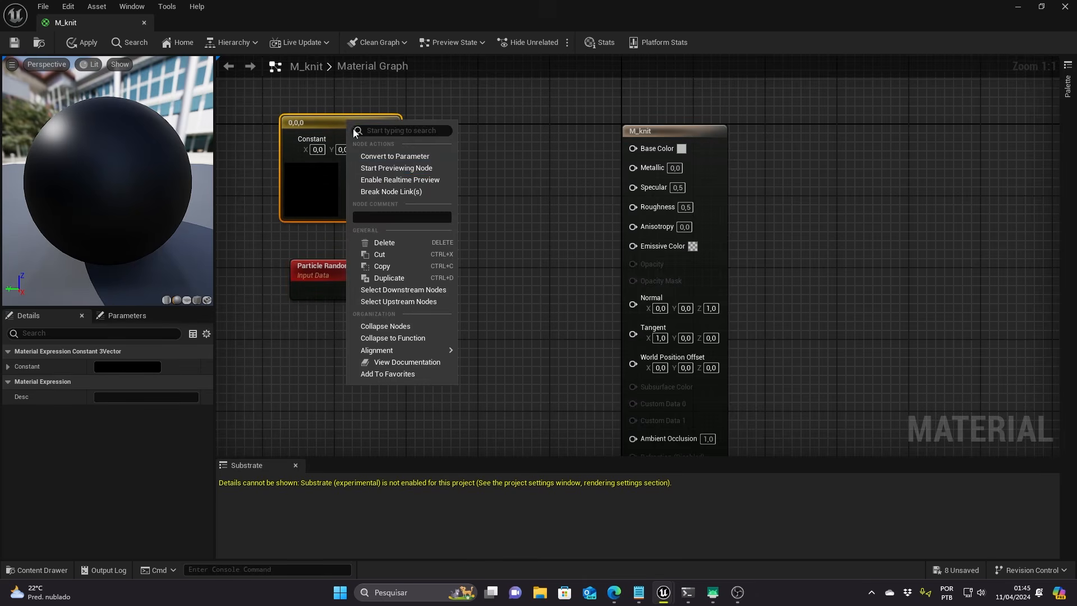
{"action": "left_click", "coordinate": [372, 150]}
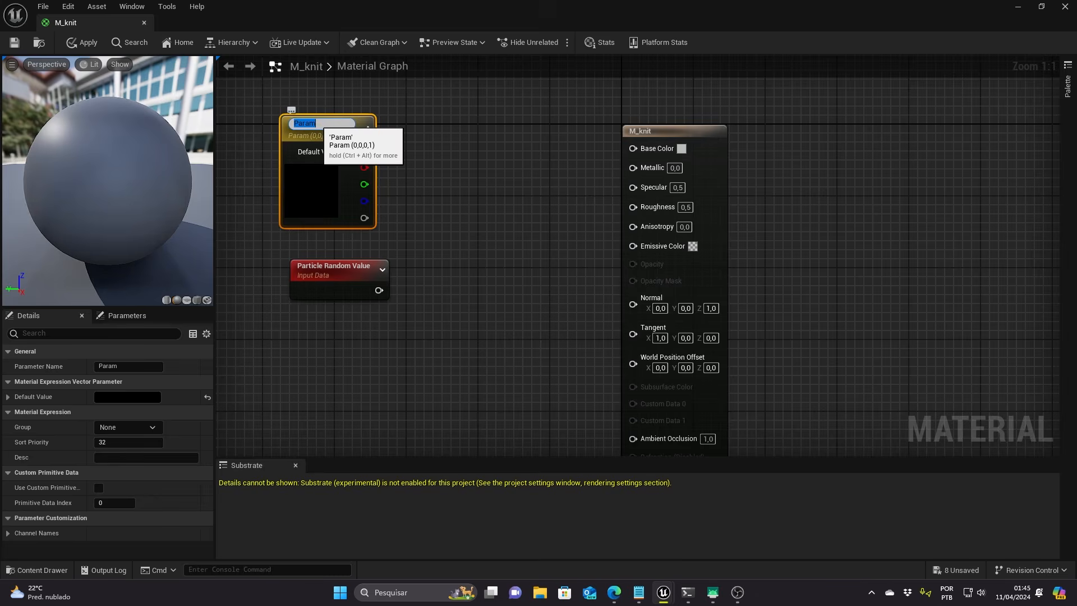
{"action": "key", "text": "Return"}
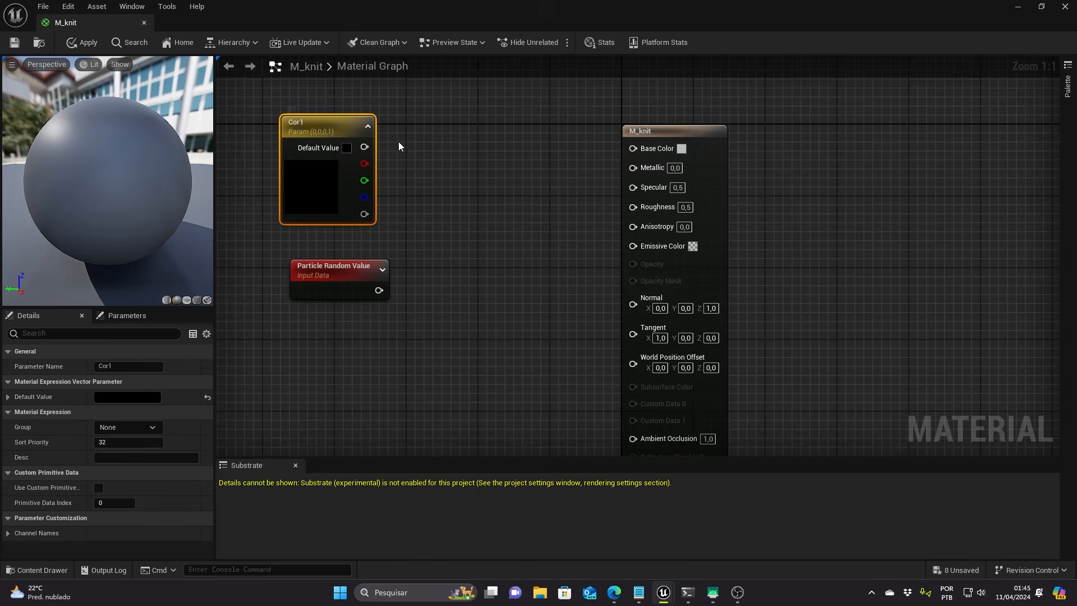
- Add a second vector constant converted to a parameter named Cor 2, and stack Cor1 above it
{"action": "left_click", "coordinate": [433, 149]}
{"action": "right_click", "coordinate": [443, 204]}
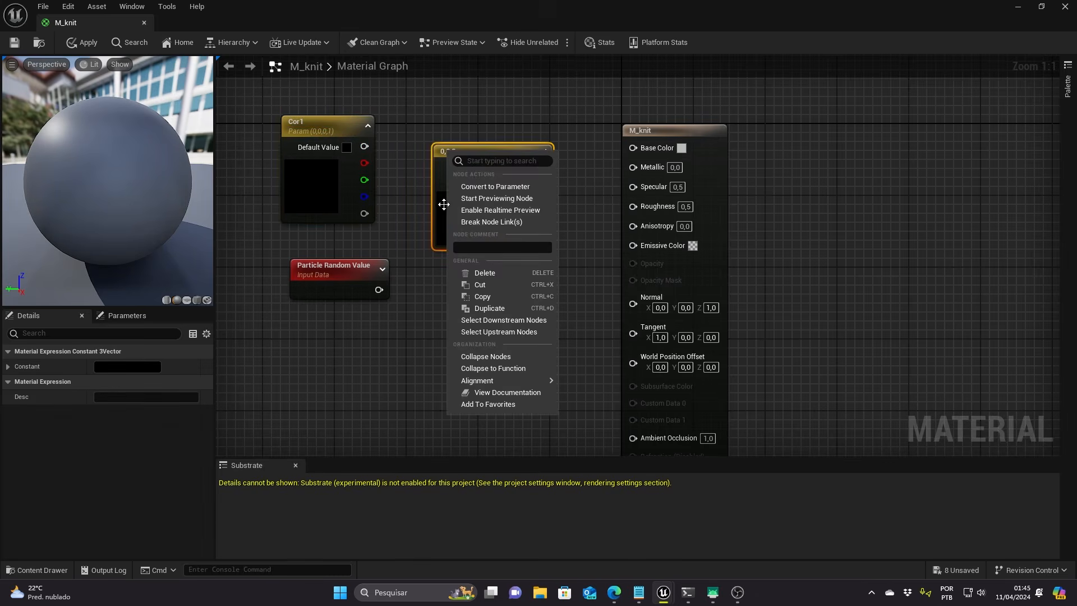
{"action": "left_click", "coordinate": [465, 187]}
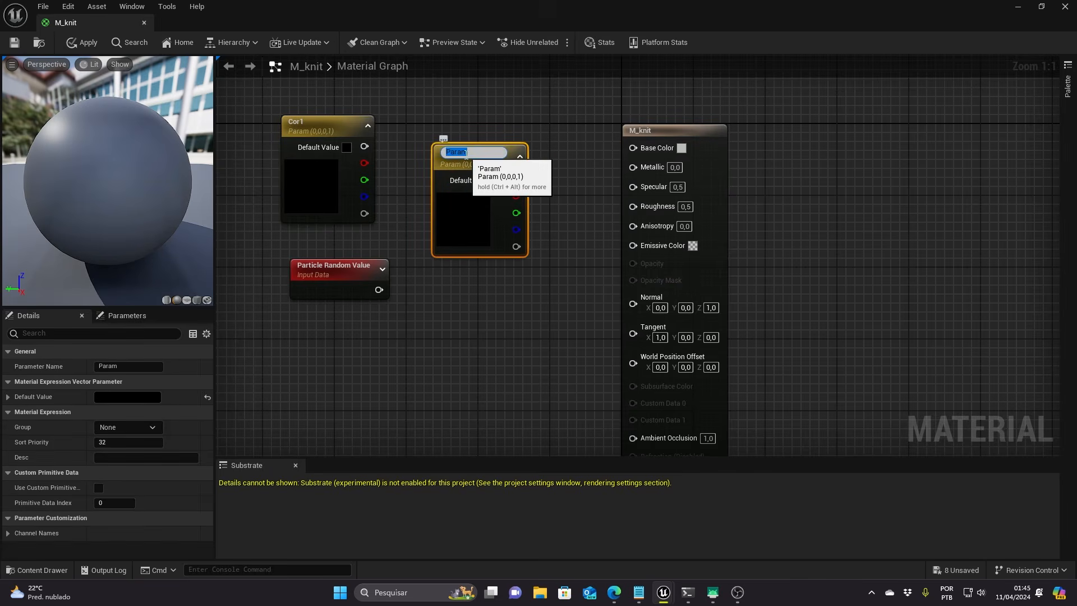
{"action": "left_click_drag", "start_coordinate": [336, 128], "coordinate": [524, 188]}
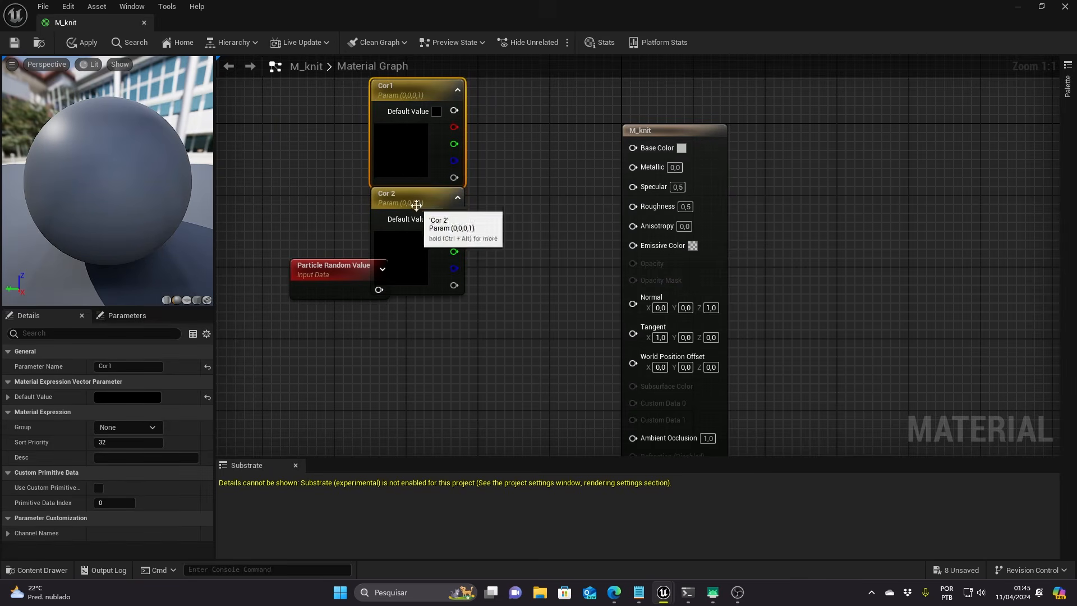
{"action": "left_click", "coordinate": [416, 205]}
- Add a Lerp node with Cor1 as A, Cor 2 as B and Particle Random Value as Alpha, feeding Base Color
{"action": "type", "text": "linear"}
{"action": "key", "text": "Down"}
{"action": "key", "text": "Down"}
{"action": "key", "text": "Return"}
{"action": "left_click_drag", "start_coordinate": [379, 290], "coordinate": [533, 251]}
{"action": "left_click_drag", "start_coordinate": [455, 218], "coordinate": [524, 230]}
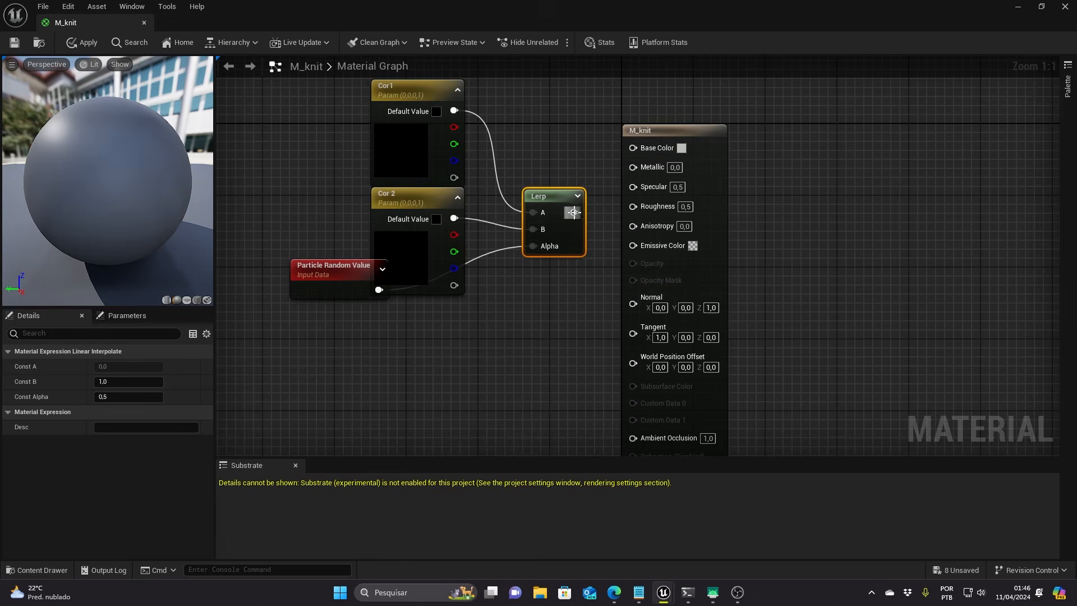
{"action": "left_click_drag", "start_coordinate": [634, 151], "coordinate": [634, 148]}
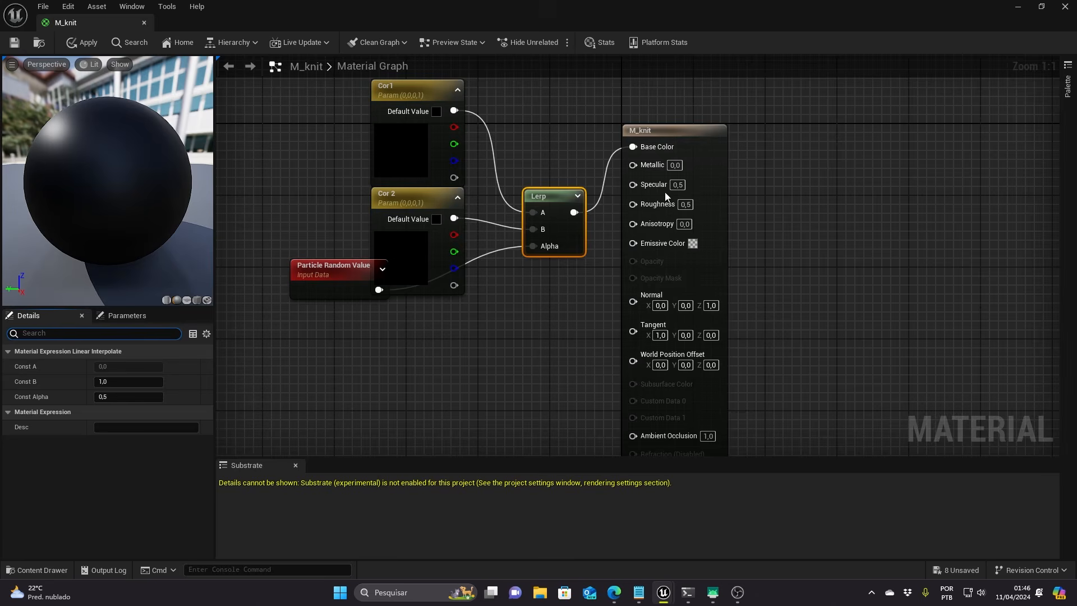
- Enable Used with Niagara Mesh Particles for M_knit, then apply the changes and close the material
{"action": "left_click", "coordinate": [690, 129]}
{"action": "left_click", "coordinate": [84, 333]}
{"action": "type", "text": "niag"}
{"action": "left_click_drag", "start_coordinate": [95, 371], "coordinate": [119, 370]}
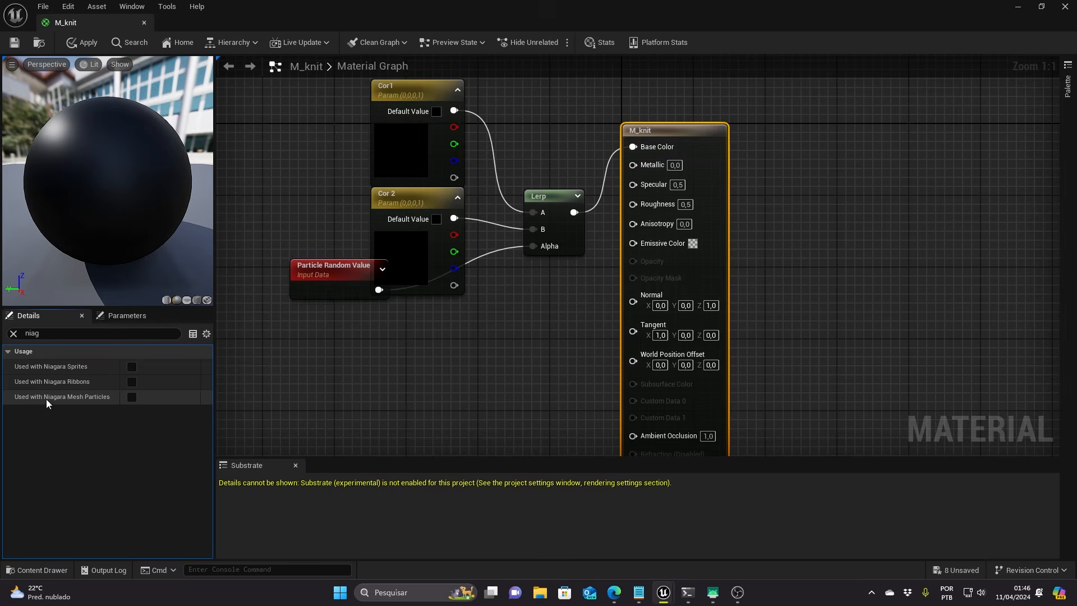
{"action": "left_click", "coordinate": [129, 397]}
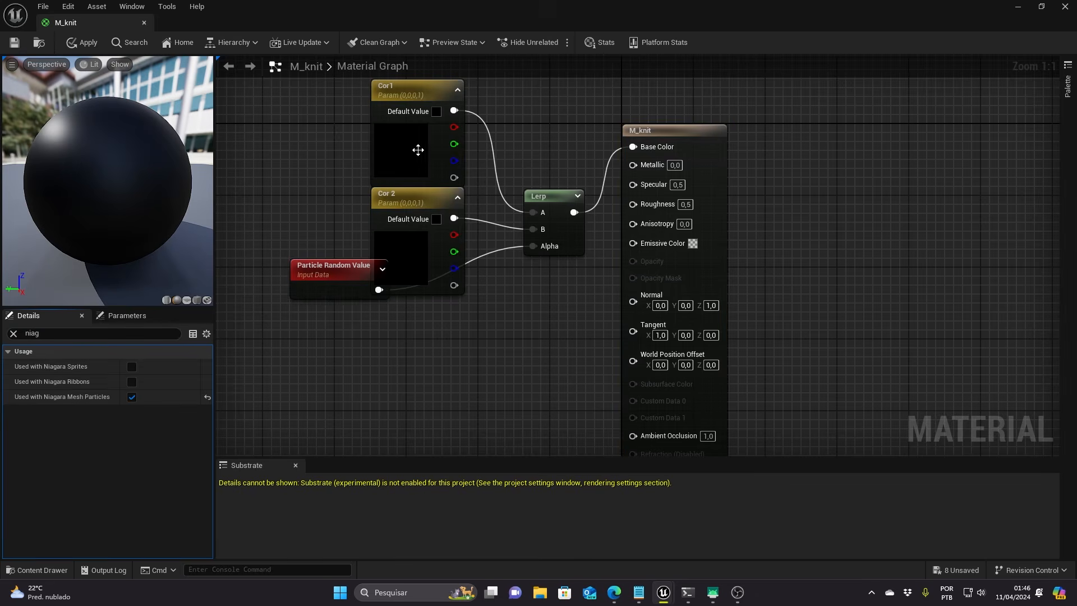
{"action": "left_click", "coordinate": [79, 43]}
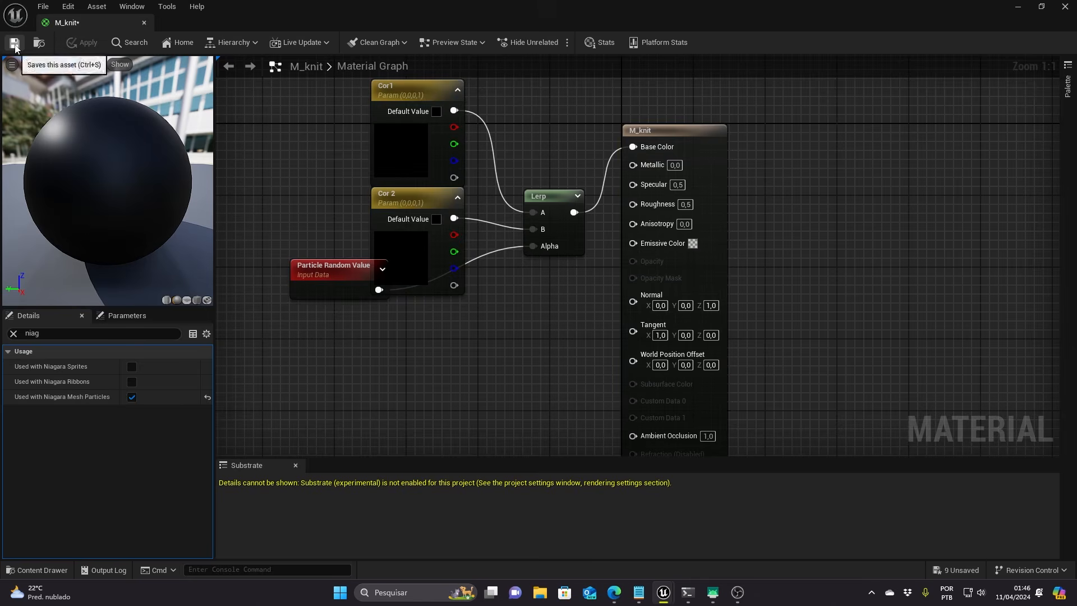
{"action": "left_click", "coordinate": [1065, 6]}
- Create a material instance of M_knit named M_knit_Inst
{"action": "right_click", "coordinate": [158, 491]}
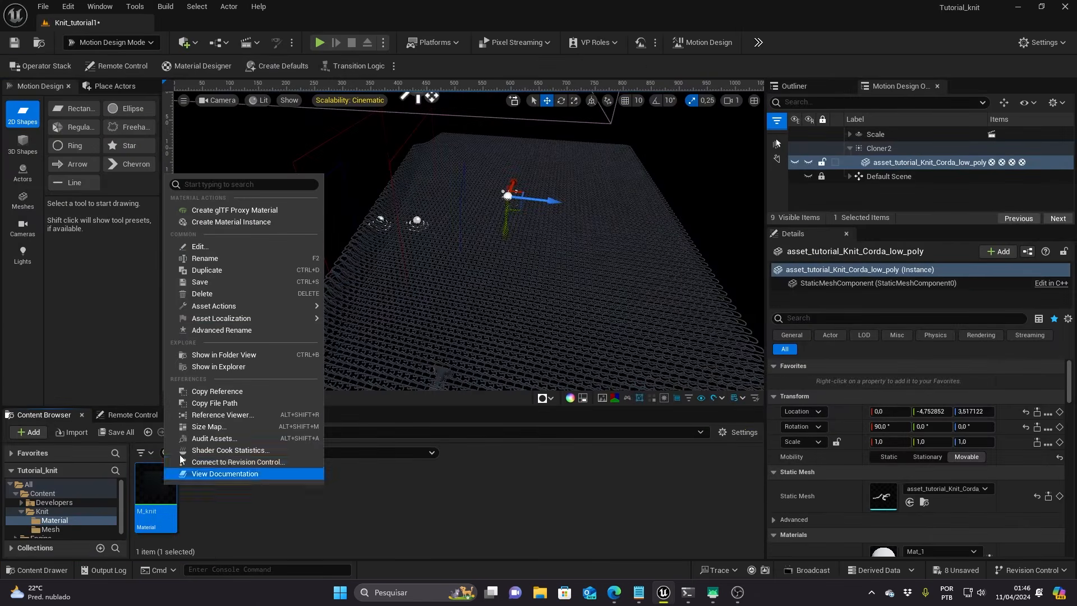
{"action": "left_click", "coordinate": [213, 222]}
{"action": "key", "text": "Return"}
- Assign M_knit_Inst to material elements 0 to 3 of the rope mesh inside Cloner2
{"action": "left_click", "coordinate": [909, 163]}
{"action": "scroll", "coordinate": [905, 499], "scroll_direction": "down", "scroll_amount": 5}
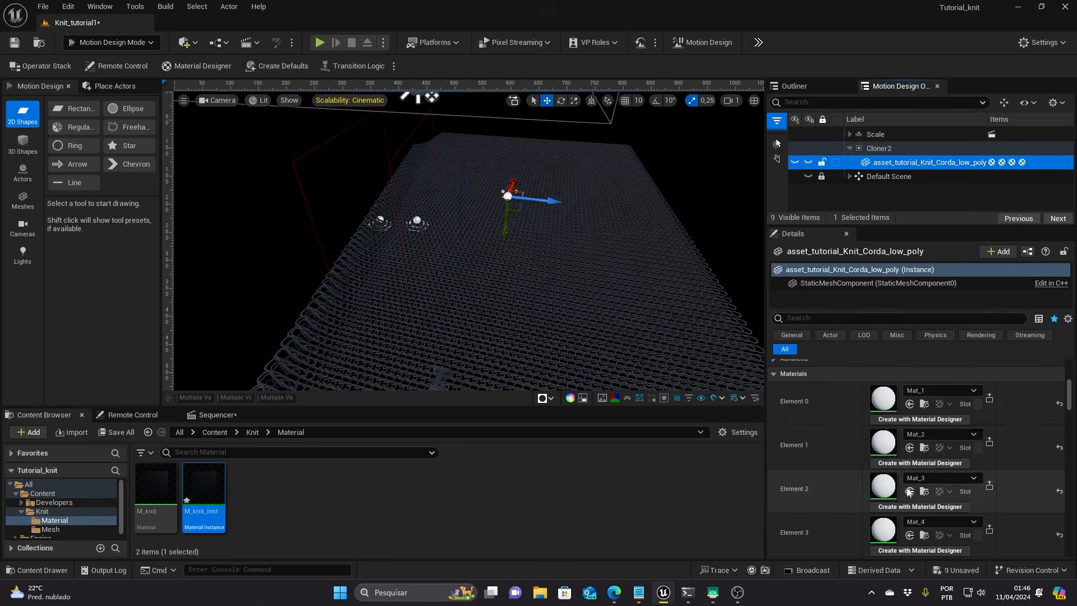
{"action": "left_click", "coordinate": [910, 403]}
{"action": "left_click", "coordinate": [909, 459]}
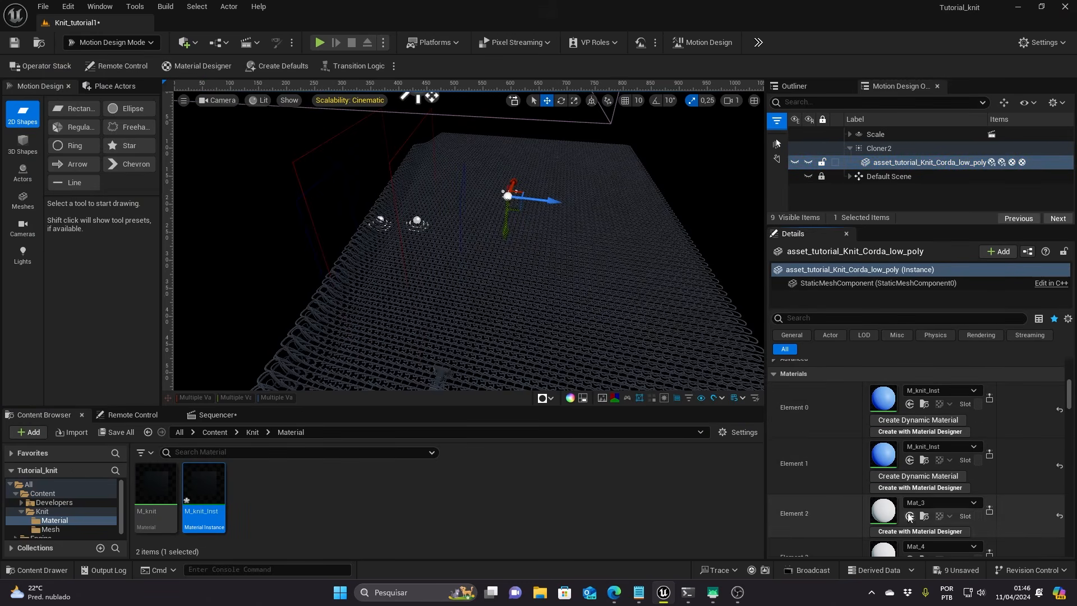
{"action": "left_click", "coordinate": [909, 516]}
{"action": "scroll", "coordinate": [909, 515], "scroll_direction": "down", "scroll_amount": 1}
{"action": "left_click", "coordinate": [909, 518]}
- Override Cor 2 in M_knit_Inst with a purple color, hex sRGB 9441FF
{"action": "double_click", "coordinate": [206, 494]}
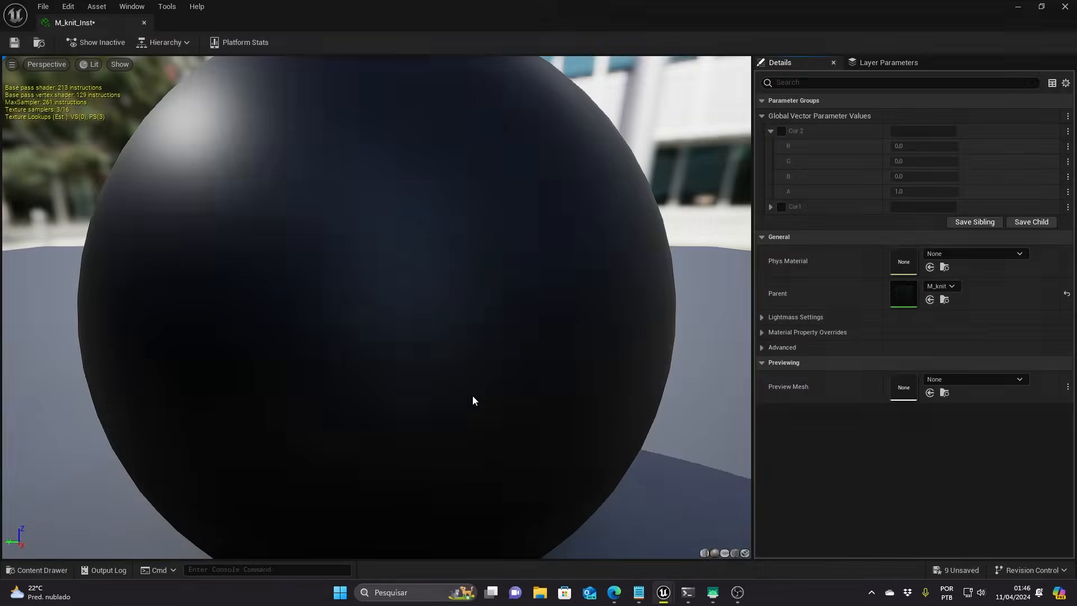
{"action": "left_click", "coordinate": [781, 131]}
{"action": "left_click", "coordinate": [915, 130]}
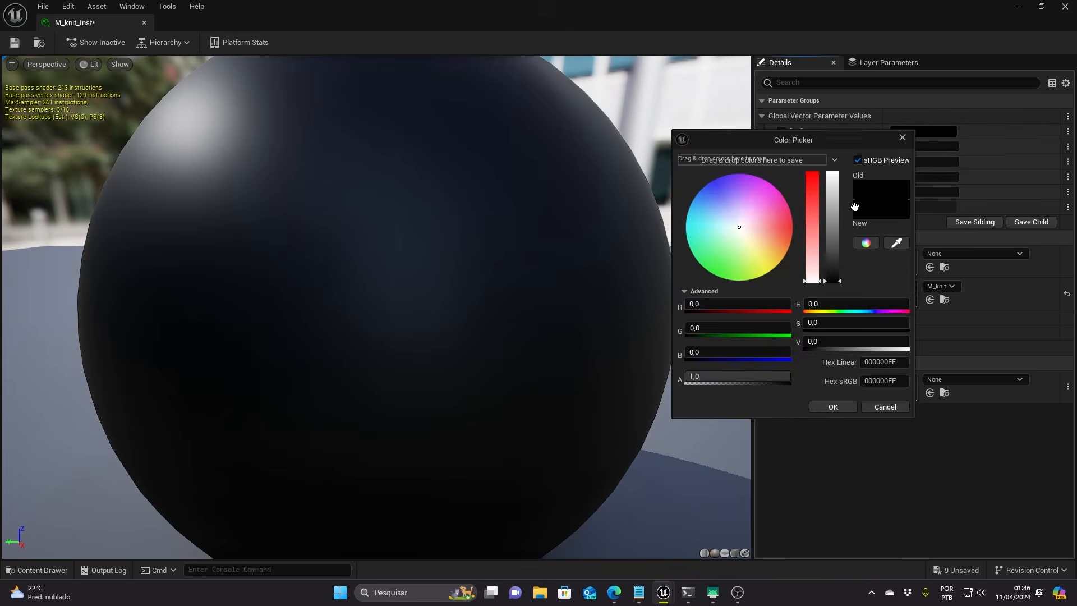
{"action": "left_click", "coordinate": [746, 173]}
{"action": "left_click", "coordinate": [832, 173]}
{"action": "left_click", "coordinate": [726, 177]}
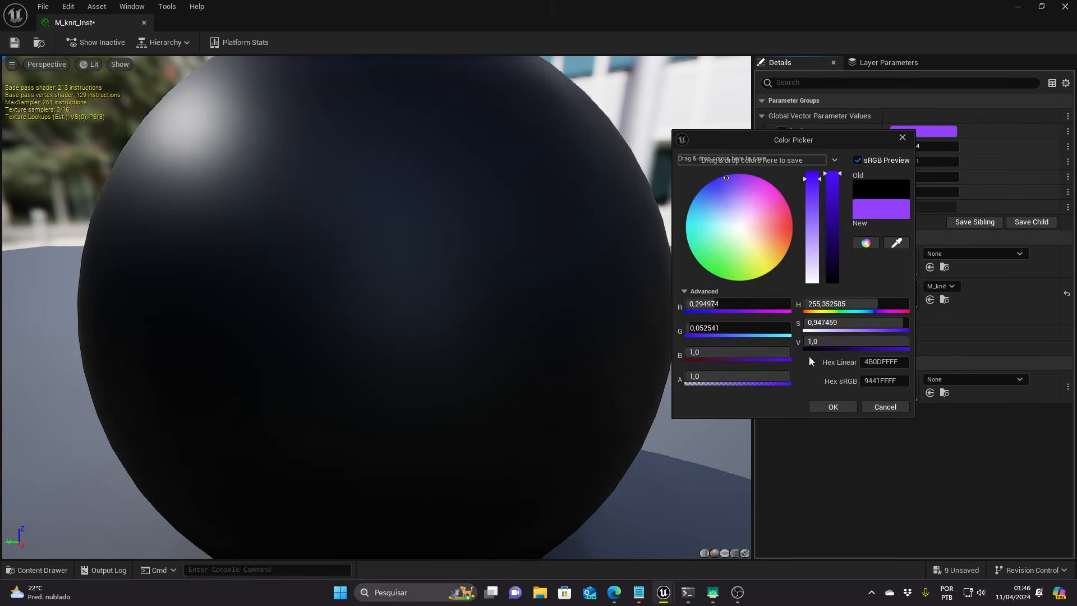
{"action": "left_click", "coordinate": [830, 407]}
- Set Cor1 in M_knit_Inst to light blue, then save and close the instance
{"action": "left_click", "coordinate": [904, 206]}
{"action": "left_click_drag", "start_coordinate": [727, 292], "coordinate": [688, 273]}
{"action": "left_click", "coordinate": [821, 482]}
{"action": "left_click", "coordinate": [15, 46]}
{"action": "left_click", "coordinate": [1065, 7]}
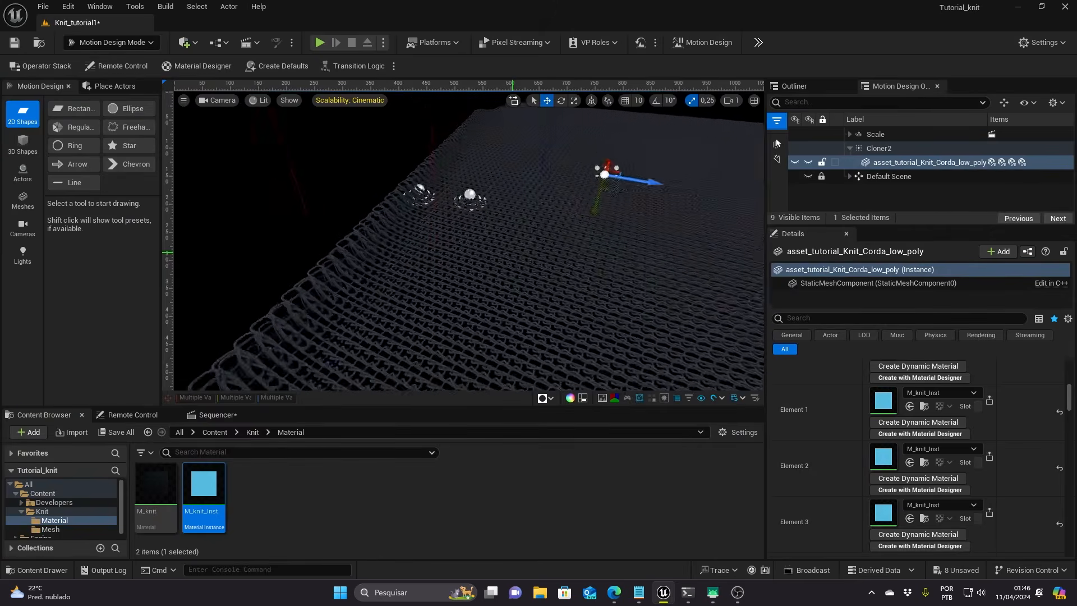
- Inspect the rope strands up close and switch the view to the Cinematic Viewport
{"action": "key", "text": "w"}
{"action": "right_click_drag", "start_coordinate": [513, 250], "coordinate": [249, 97]}
{"action": "left_click", "coordinate": [219, 100]}
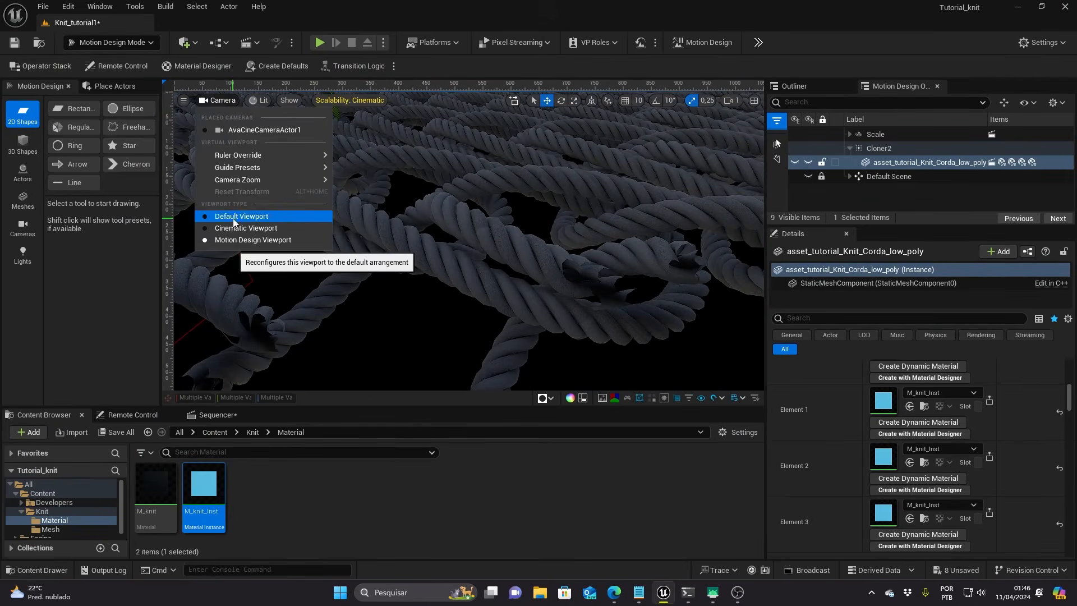
{"action": "left_click", "coordinate": [231, 224]}
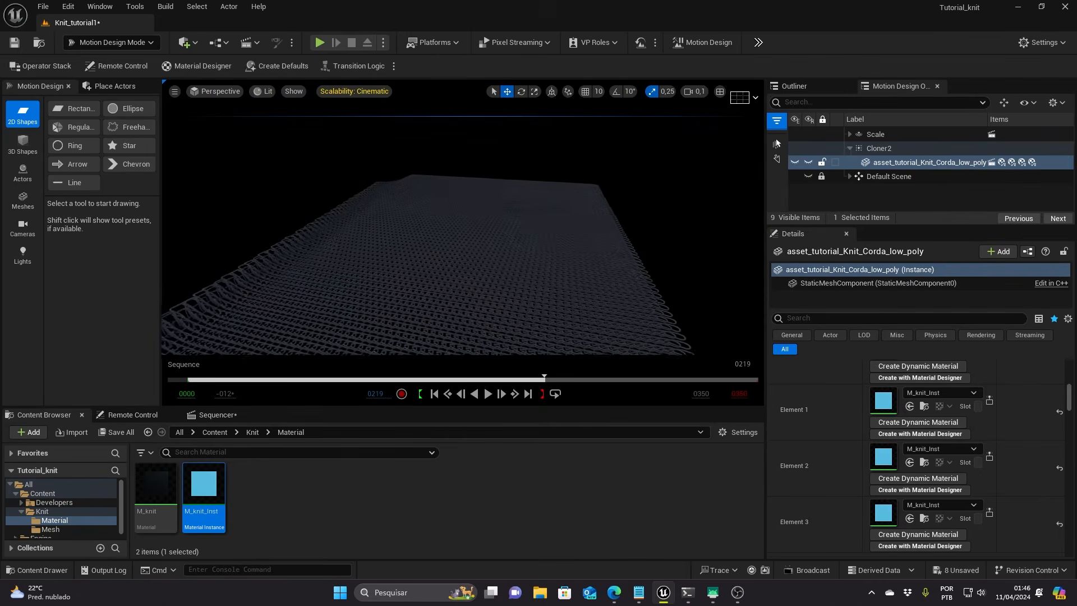
- Set the Mobility of the rope mesh inside Cloner2 to Movable
{"action": "left_click", "coordinate": [889, 162]}
{"action": "scroll", "coordinate": [941, 387], "scroll_direction": "up", "scroll_amount": 5}
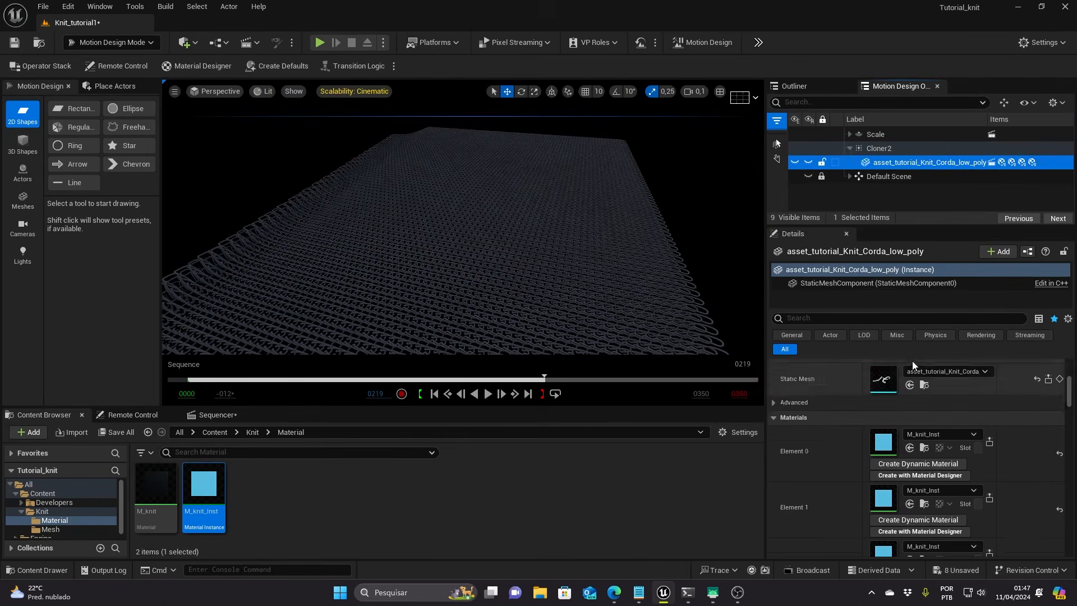
{"action": "left_click", "coordinate": [966, 456]}
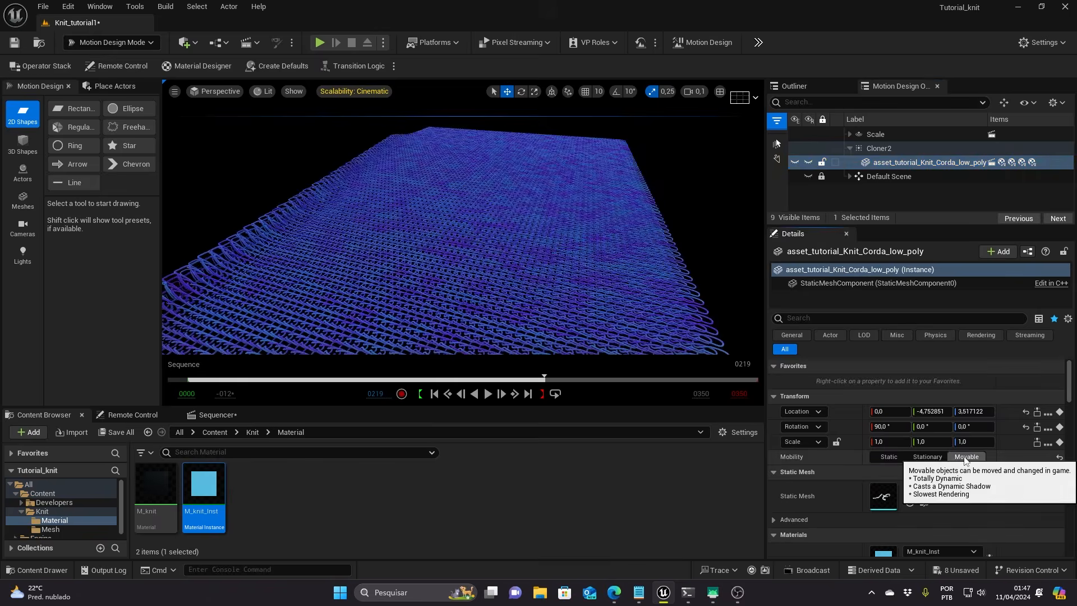
- Spawn a linked effector from Cloner2 and rename it Wave
{"action": "right_click_drag", "start_coordinate": [463, 236], "coordinate": [495, 226]}
{"action": "scroll", "coordinate": [463, 235], "scroll_direction": "up", "scroll_amount": 1}
{"action": "scroll", "coordinate": [463, 236], "scroll_direction": "up", "scroll_amount": 1}
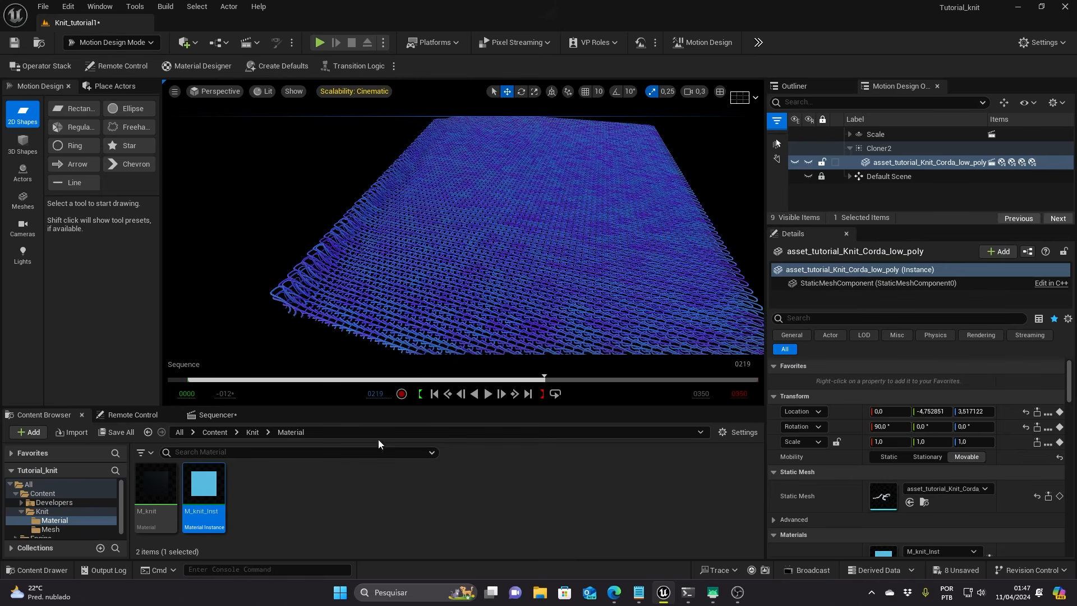
{"action": "left_click", "coordinate": [849, 149]}
{"action": "left_click", "coordinate": [915, 492]}
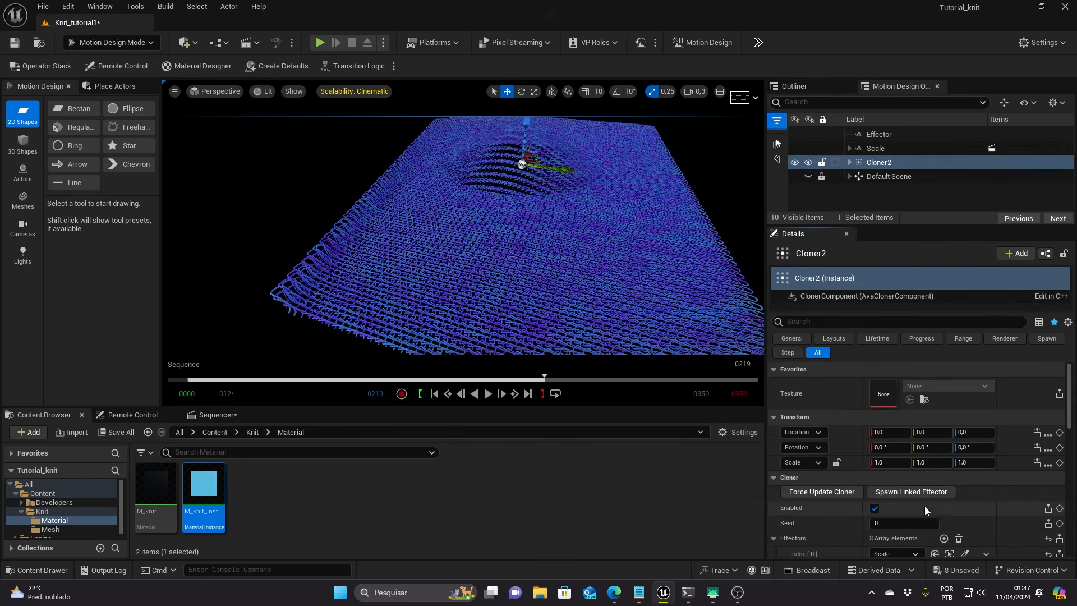
{"action": "left_click", "coordinate": [878, 135]}
{"action": "left_click", "coordinate": [878, 134]}
{"action": "type", "text": "Wave"}
{"action": "key", "text": "Return"}
- Set the Wave effector's Type to Unbound and its Mode to Noise Field
{"action": "scroll", "coordinate": [898, 437], "scroll_direction": "down", "scroll_amount": 2}
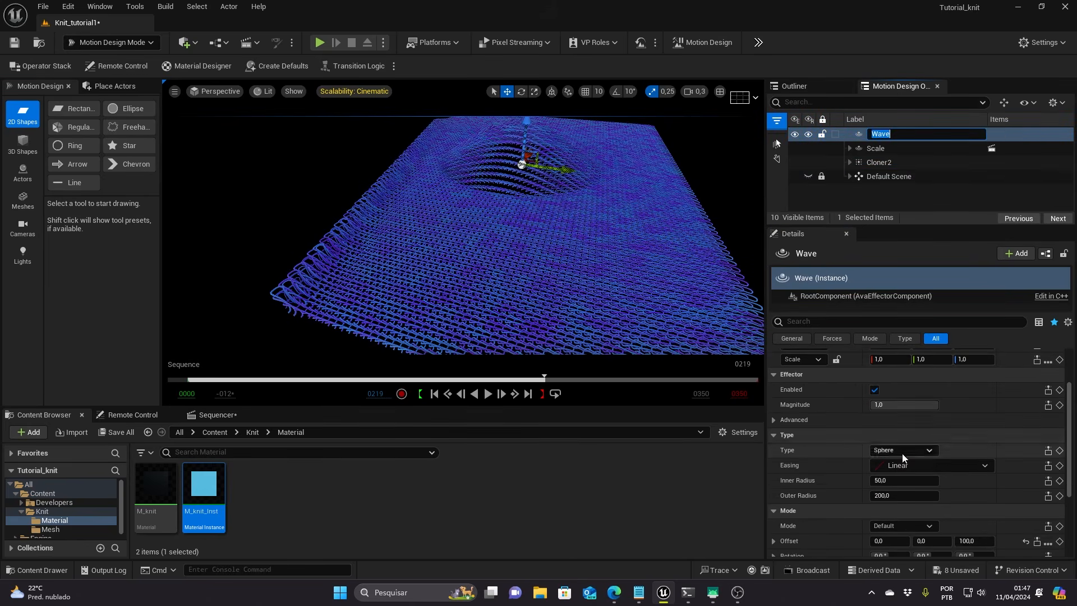
{"action": "left_click", "coordinate": [902, 449]}
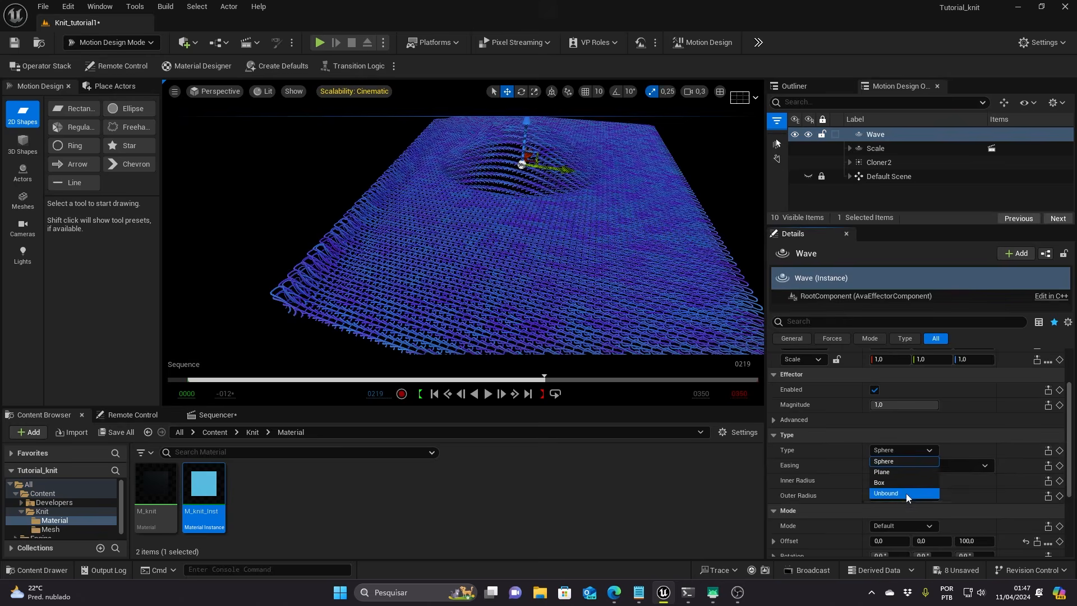
{"action": "left_click", "coordinate": [907, 491]}
{"action": "left_click", "coordinate": [902, 445]}
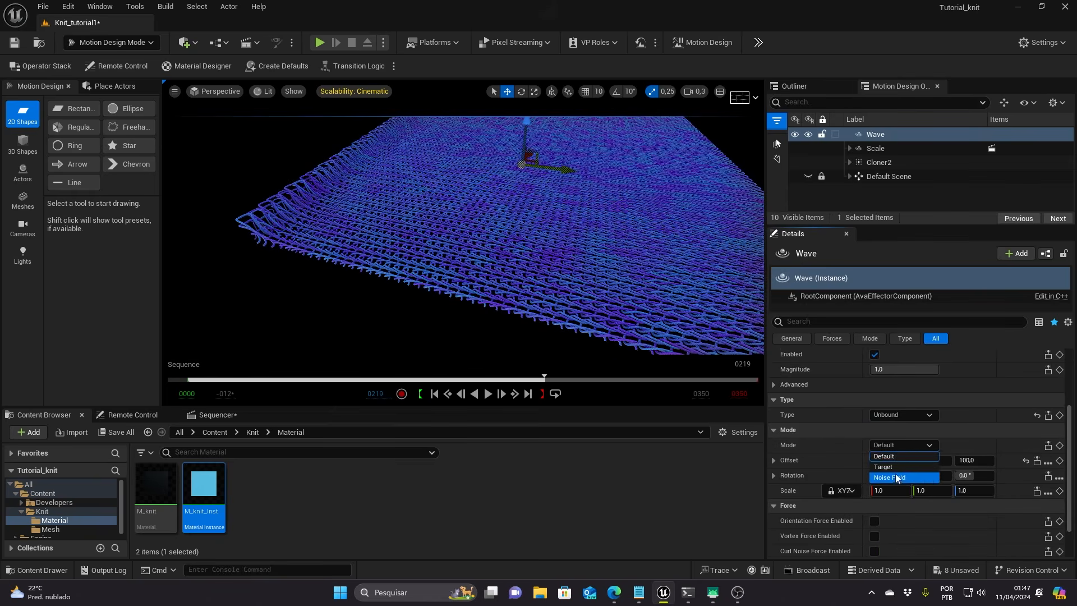
{"action": "left_click", "coordinate": [892, 467]}
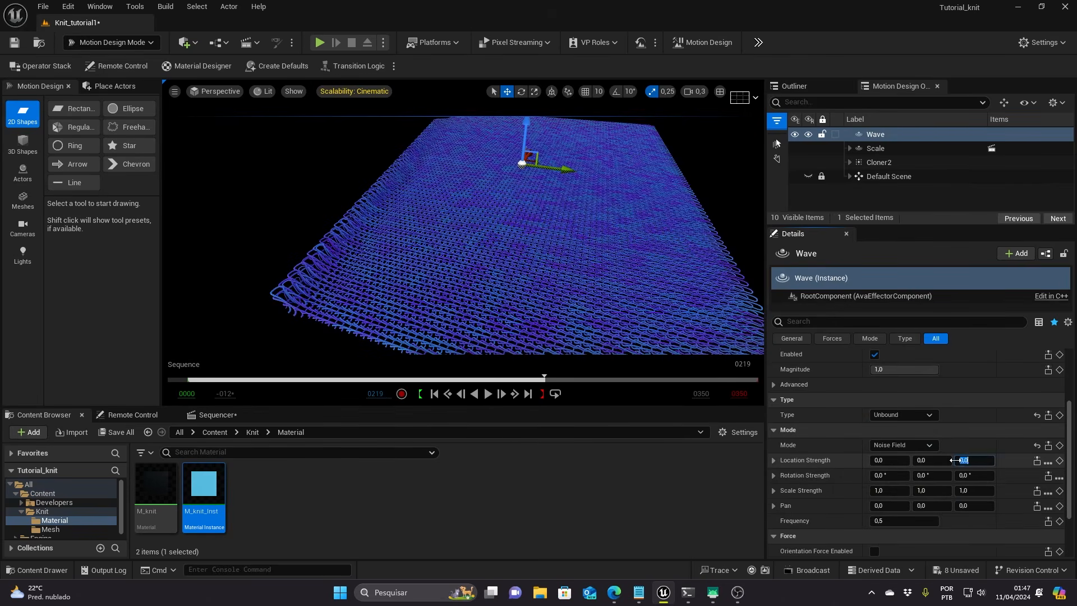
- Set the Wave noise field's Z Location Strength to 5, X Pan to 1 and Frequency to 2
{"action": "key", "text": "Return"}
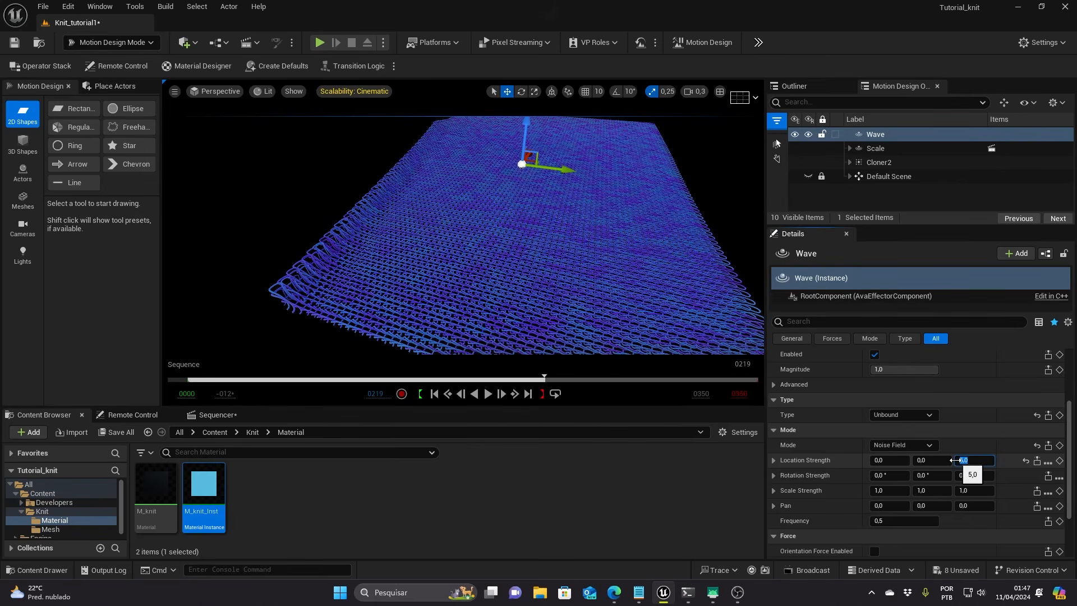
{"action": "right_click_drag", "start_coordinate": [519, 291], "coordinate": [472, 275]}
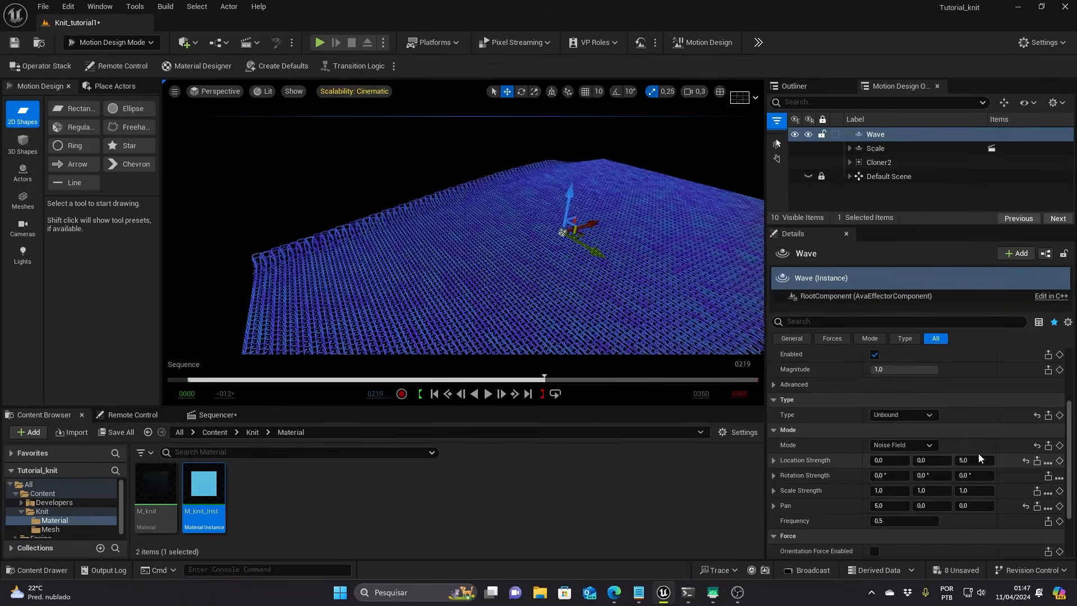
{"action": "left_click", "coordinate": [891, 506]}
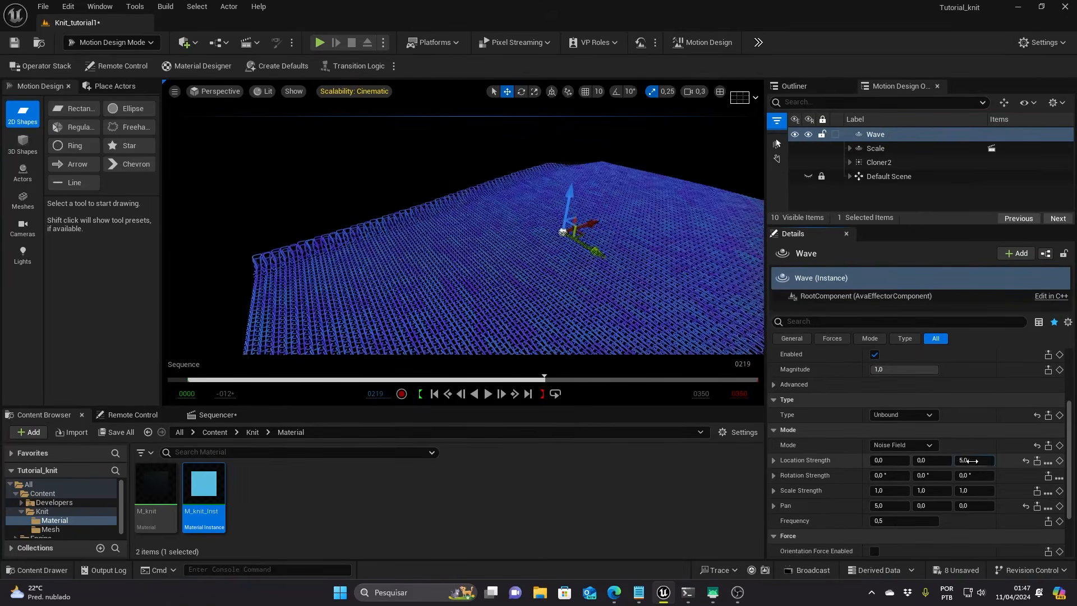
{"action": "left_click", "coordinate": [877, 521]}
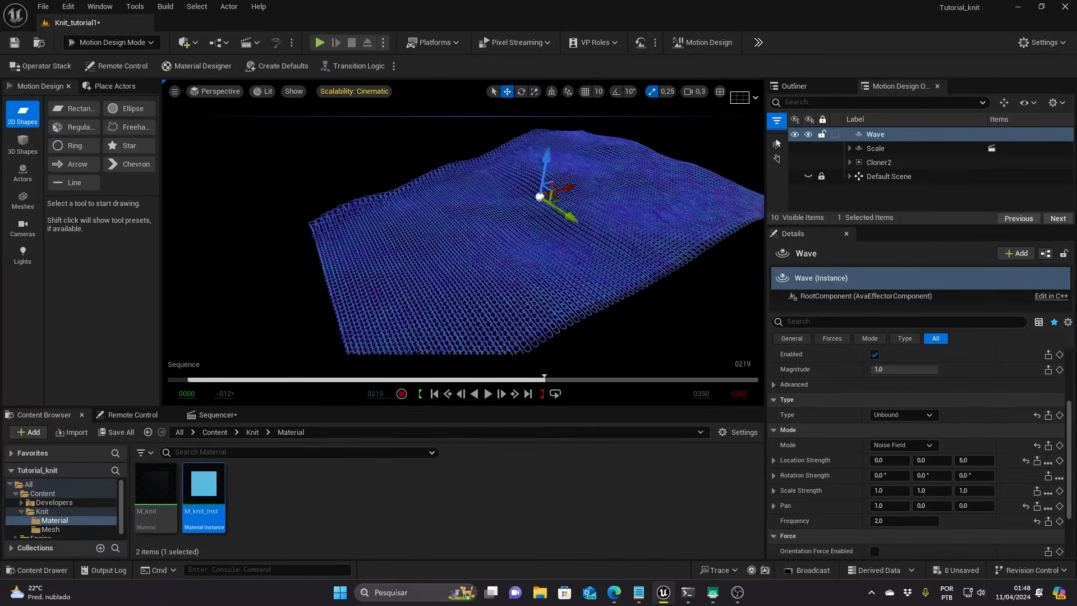
- Play the sequence from its start to preview the wave motion on the fabric, and pause it
{"action": "left_click", "coordinate": [435, 394]}
{"action": "left_click", "coordinate": [486, 395]}
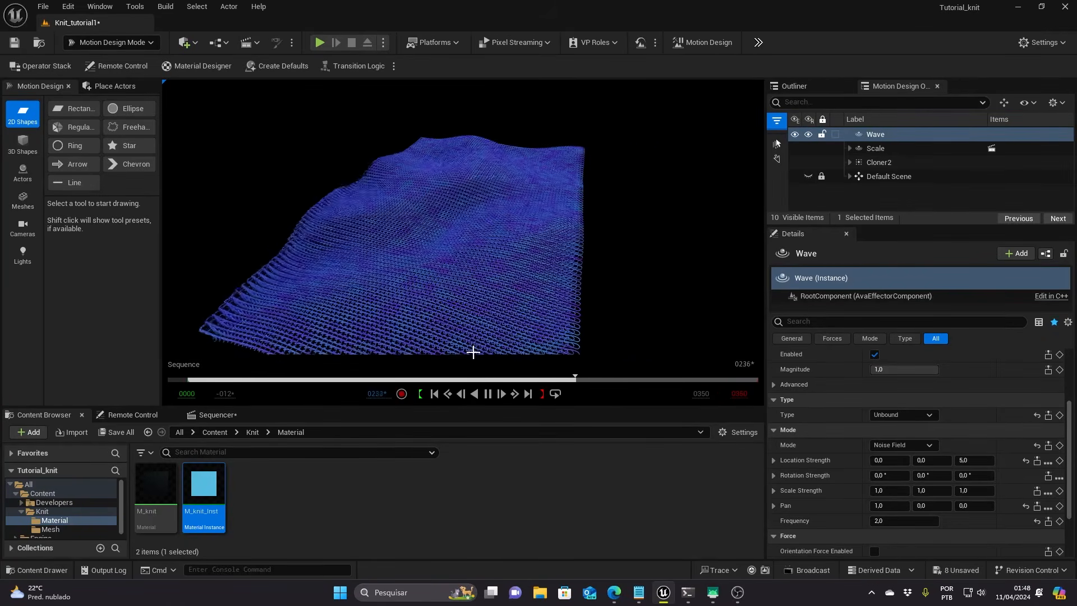
{"action": "left_click", "coordinate": [487, 394]}
- Set the Constraint in Cloner2's Layout settings to Texture
{"action": "left_click", "coordinate": [863, 163]}
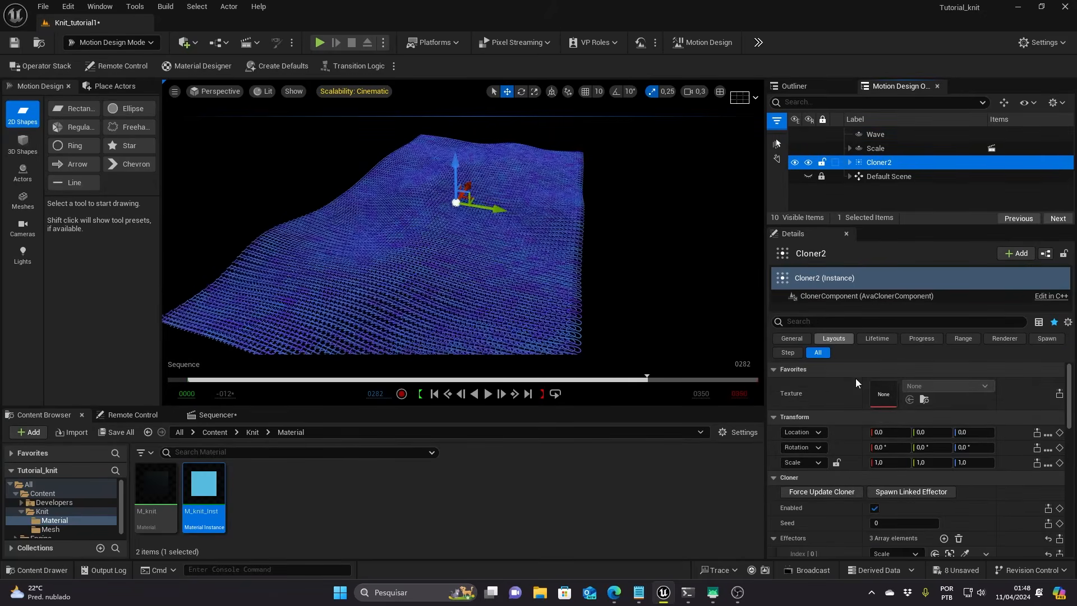
{"action": "scroll", "coordinate": [858, 392], "scroll_direction": "down", "scroll_amount": 3}
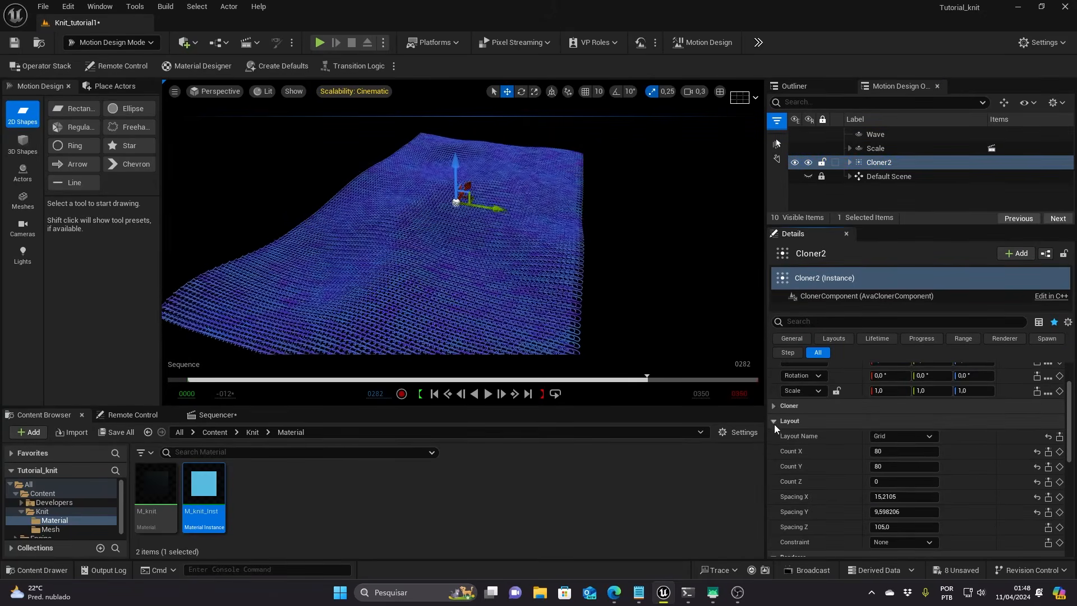
{"action": "scroll", "coordinate": [785, 432], "scroll_direction": "down", "scroll_amount": 5}
{"action": "left_click", "coordinate": [904, 451]}
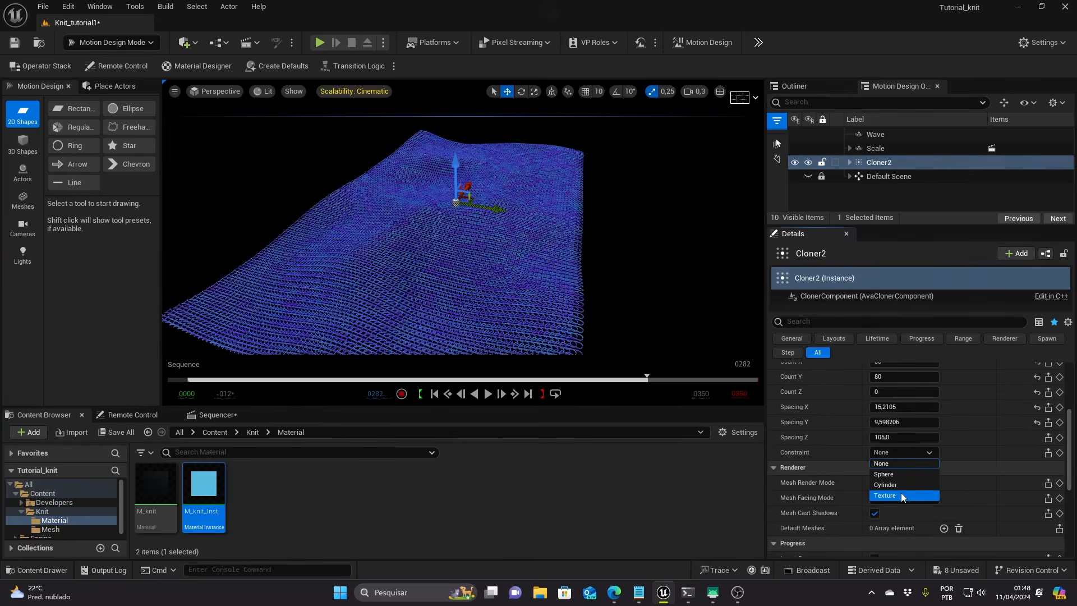
{"action": "left_click", "coordinate": [885, 495]}
{"action": "scroll", "coordinate": [873, 469], "scroll_direction": "down", "scroll_amount": 2}
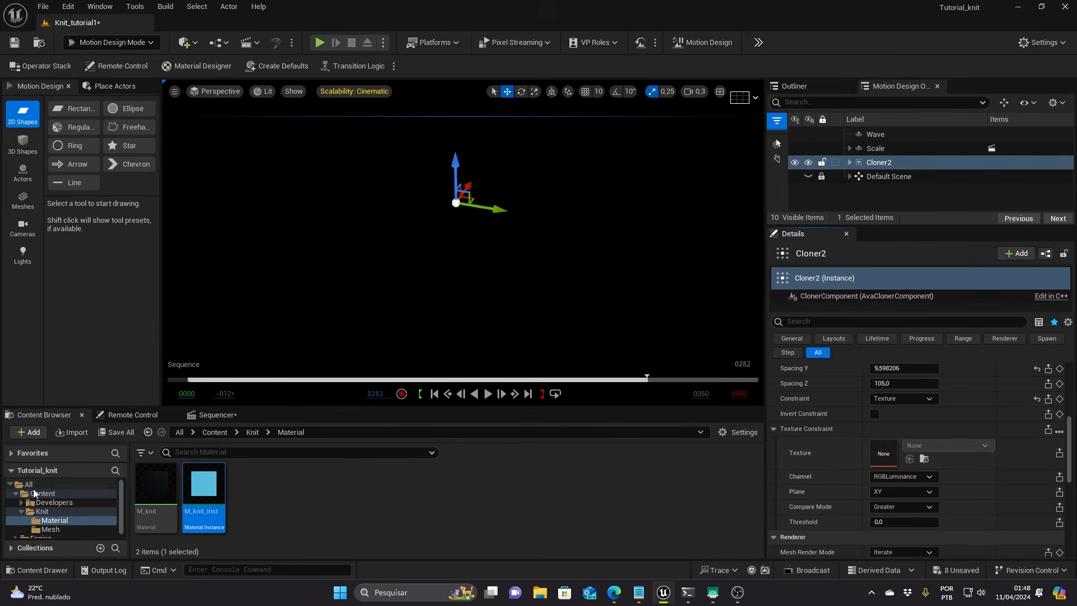
- Create a folder named Texture inside the Knit content folder
{"action": "left_click", "coordinate": [42, 511]}
{"action": "right_click", "coordinate": [309, 499]}
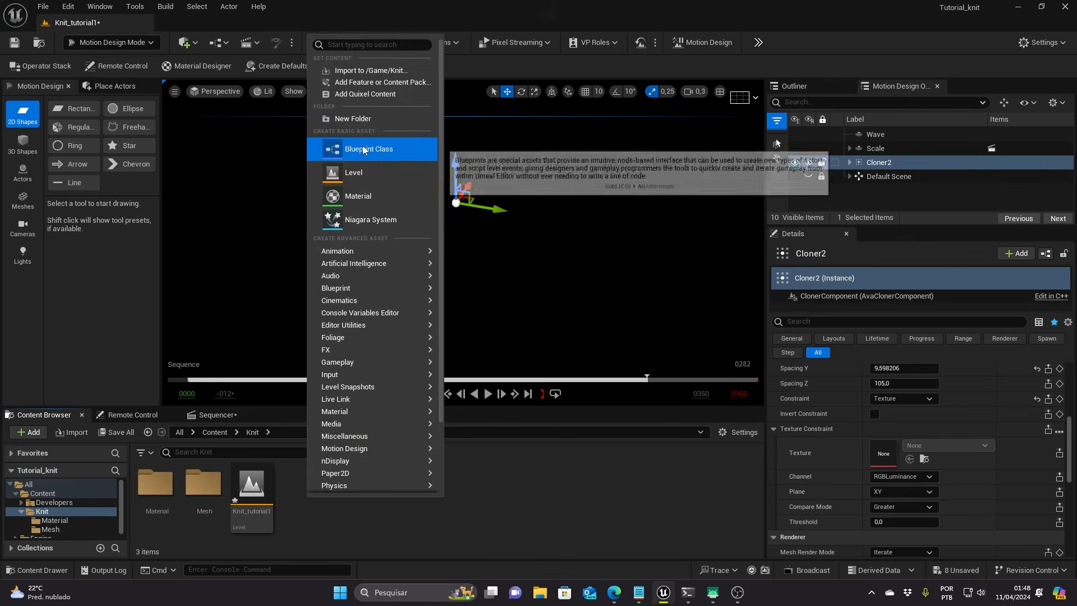
{"action": "left_click", "coordinate": [363, 117]}
{"action": "type", "text": "Texture"}
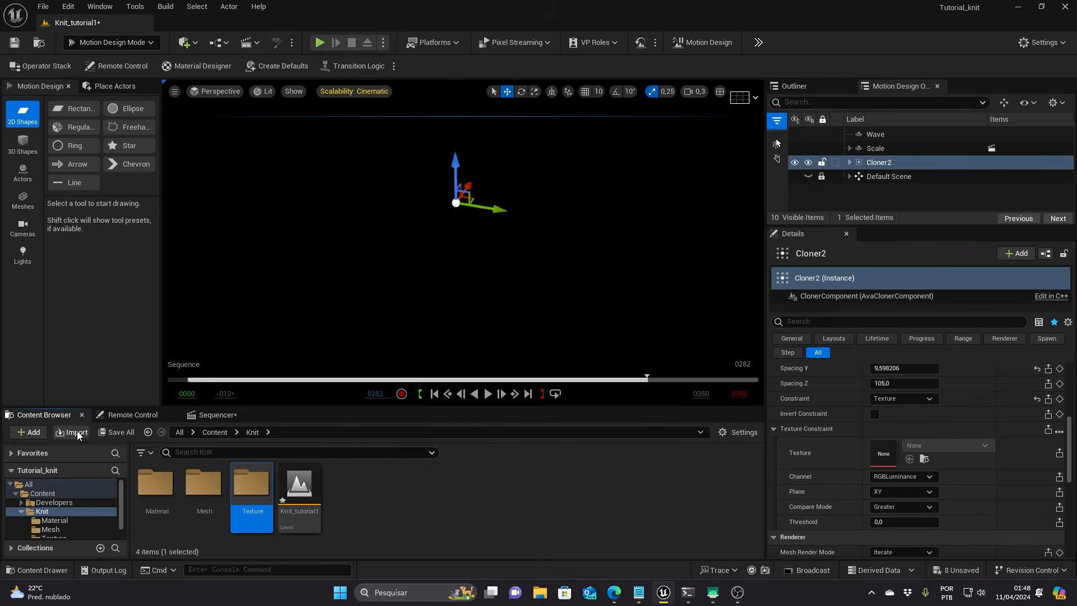
- Import the nike image from the Texturas_Tuto folder into the Knit content folder
{"action": "left_click", "coordinate": [77, 432]}
{"action": "left_click", "coordinate": [300, 87]}
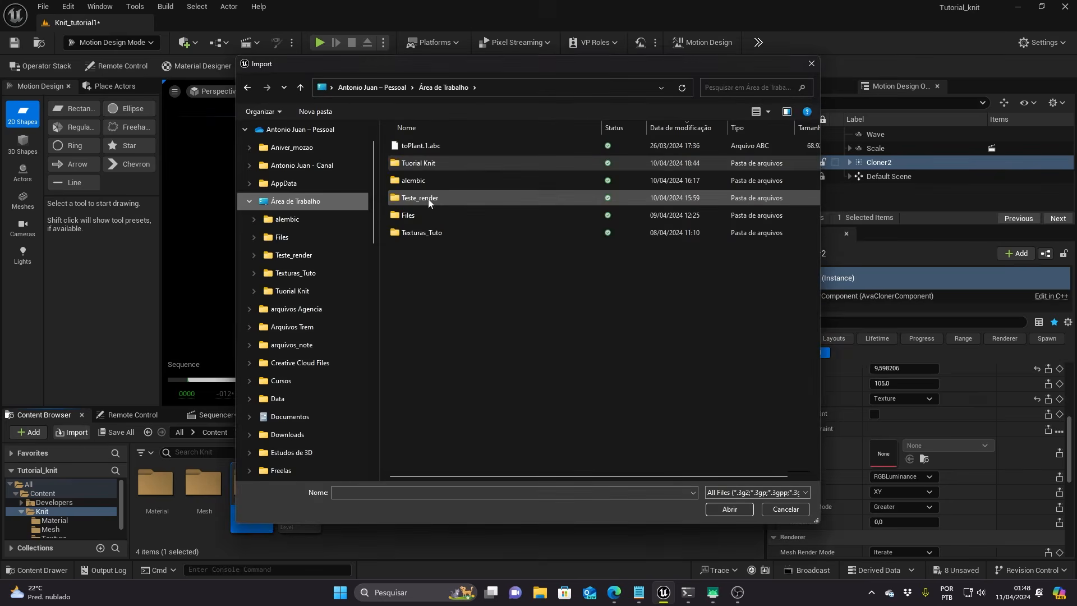
{"action": "double_click", "coordinate": [429, 232]}
{"action": "double_click", "coordinate": [787, 158]}
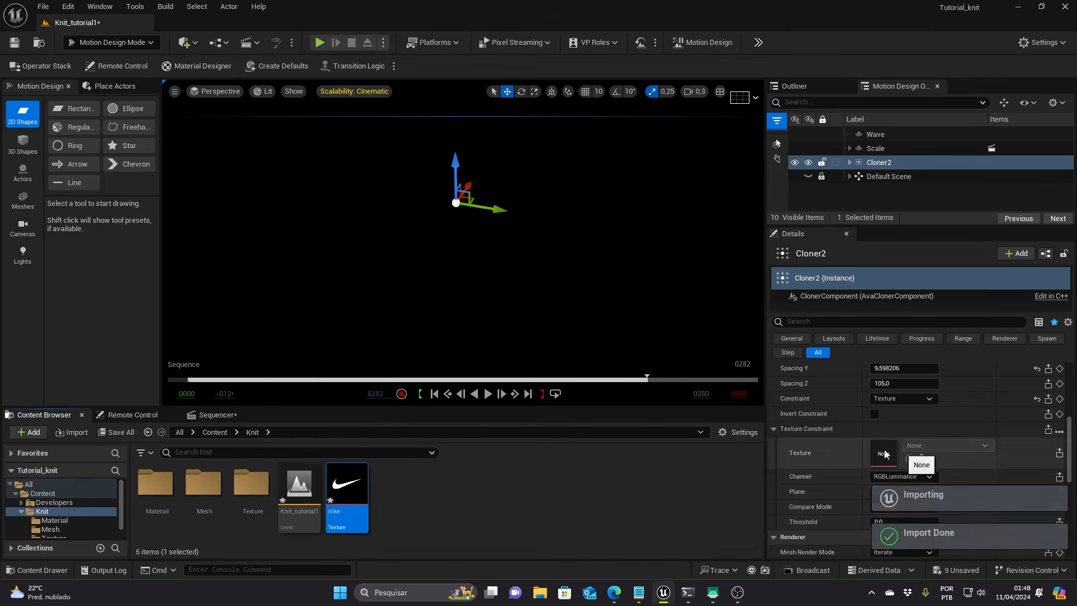
- Try to assign the nike texture to Cloner2's Texture Constraint
{"action": "left_click_drag", "start_coordinate": [348, 489], "coordinate": [880, 457]}
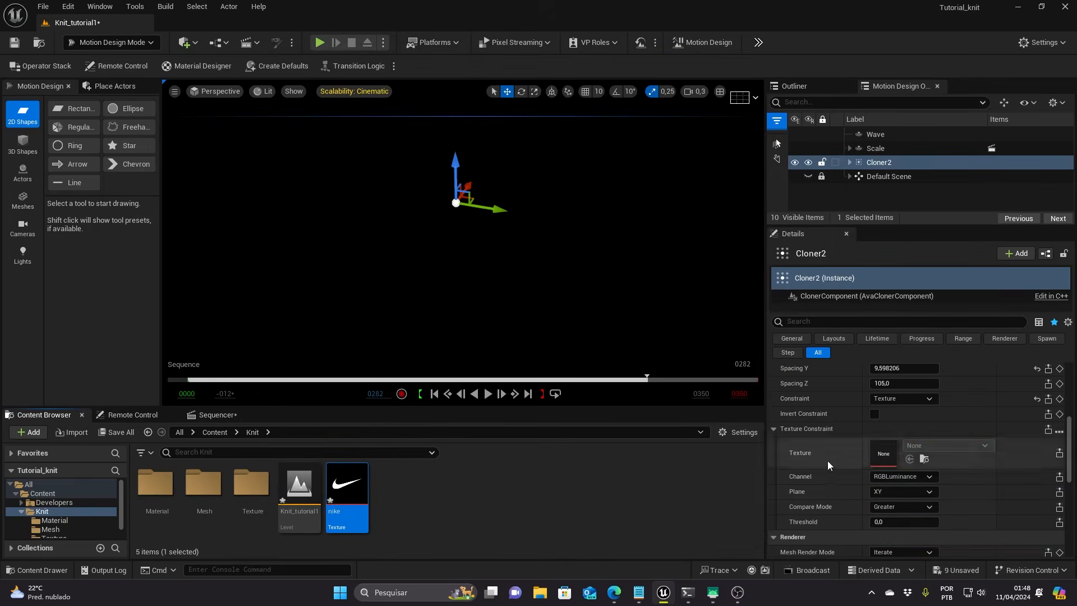
{"action": "scroll", "coordinate": [987, 392], "scroll_direction": "up", "scroll_amount": 3}
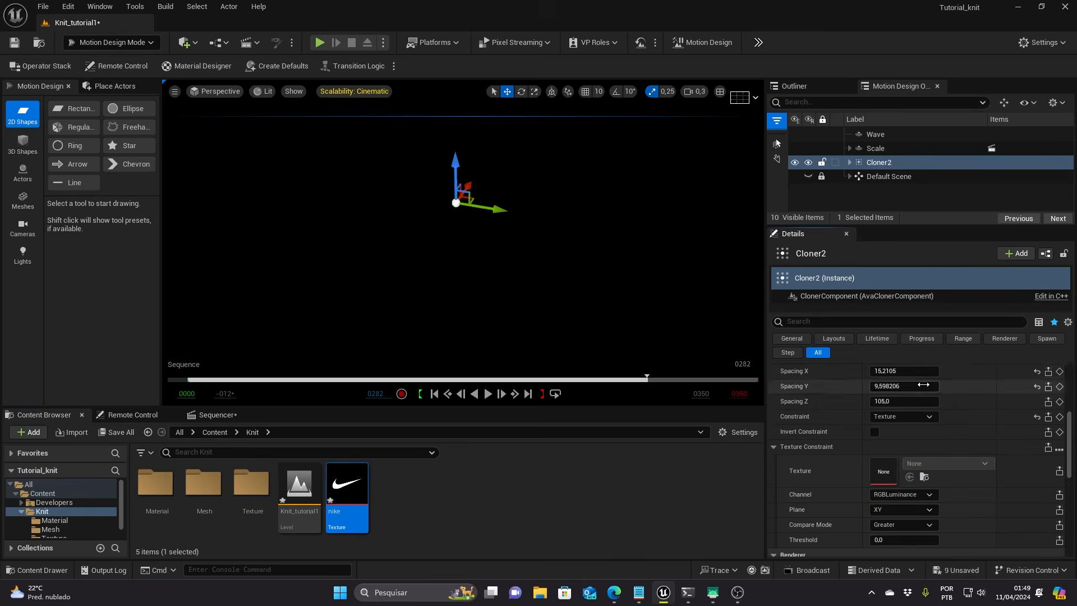
{"action": "scroll", "coordinate": [941, 431], "scroll_direction": "up", "scroll_amount": 4}
- Switch the Mobility of the rope mesh inside Cloner2 to Stationary and back to Movable
{"action": "left_click", "coordinate": [866, 163]}
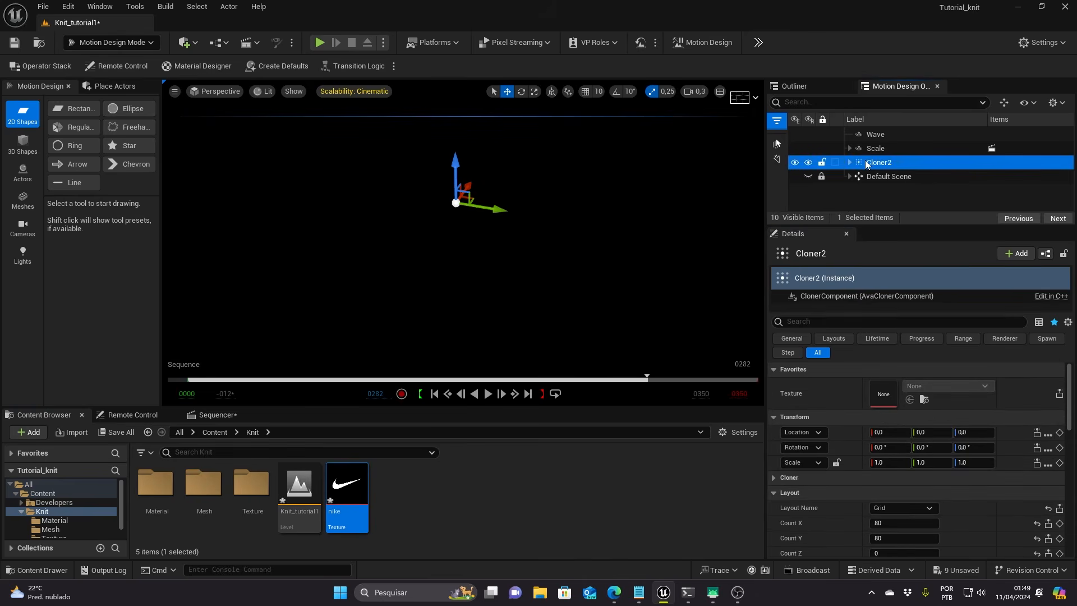
{"action": "left_click", "coordinate": [849, 162]}
{"action": "left_click", "coordinate": [880, 177]}
{"action": "left_click", "coordinate": [934, 458]}
{"action": "left_click", "coordinate": [964, 458]}
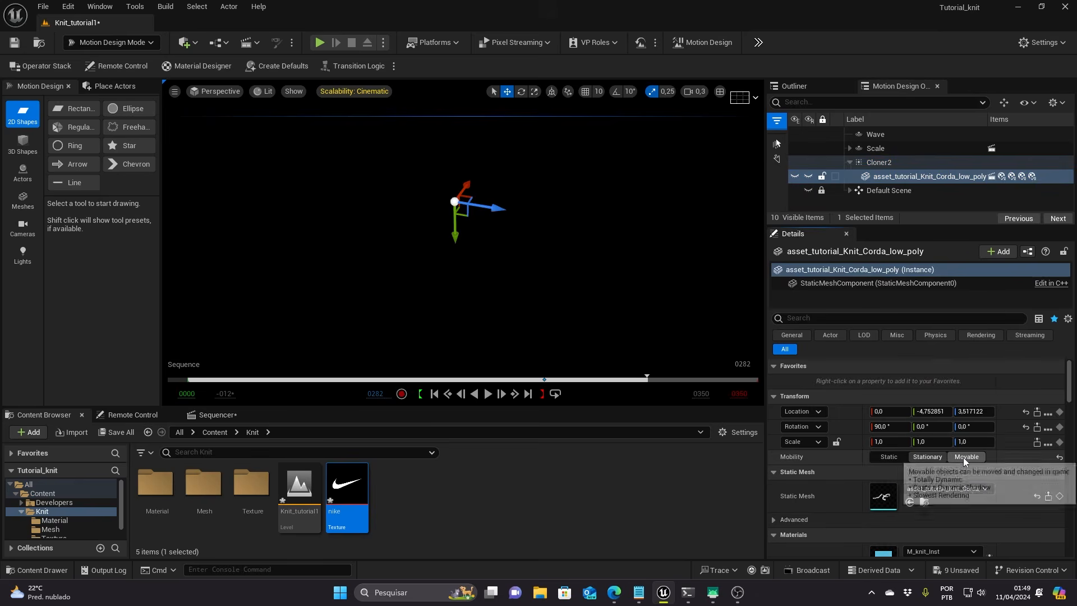
- Assign the nike texture to Cloner2's texture constraint and enable Invert Constraint
{"action": "left_click", "coordinate": [879, 162]}
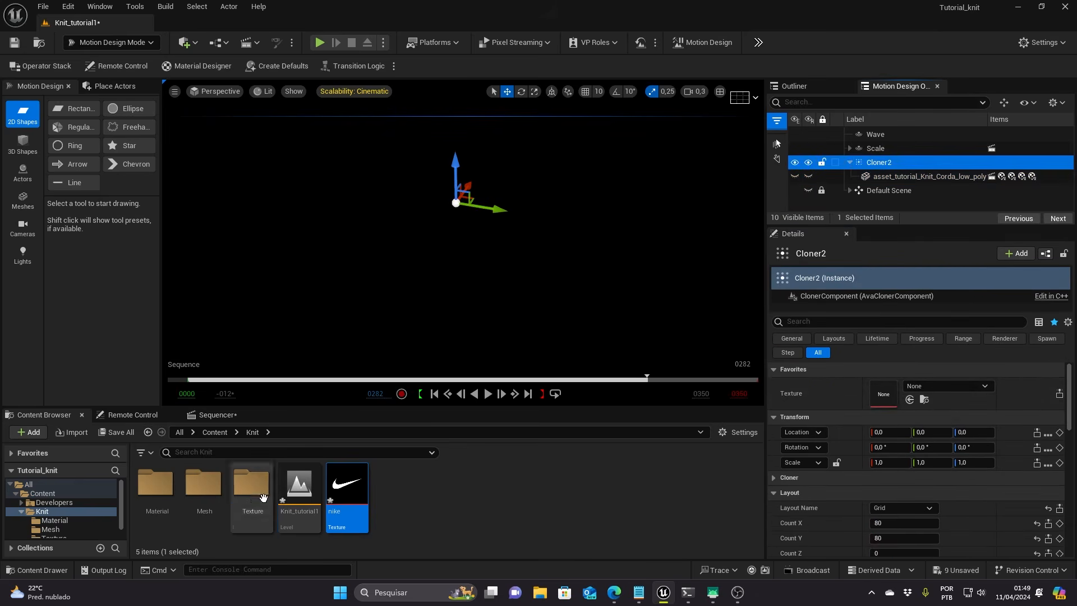
{"action": "left_click_drag", "start_coordinate": [349, 486], "coordinate": [883, 393]}
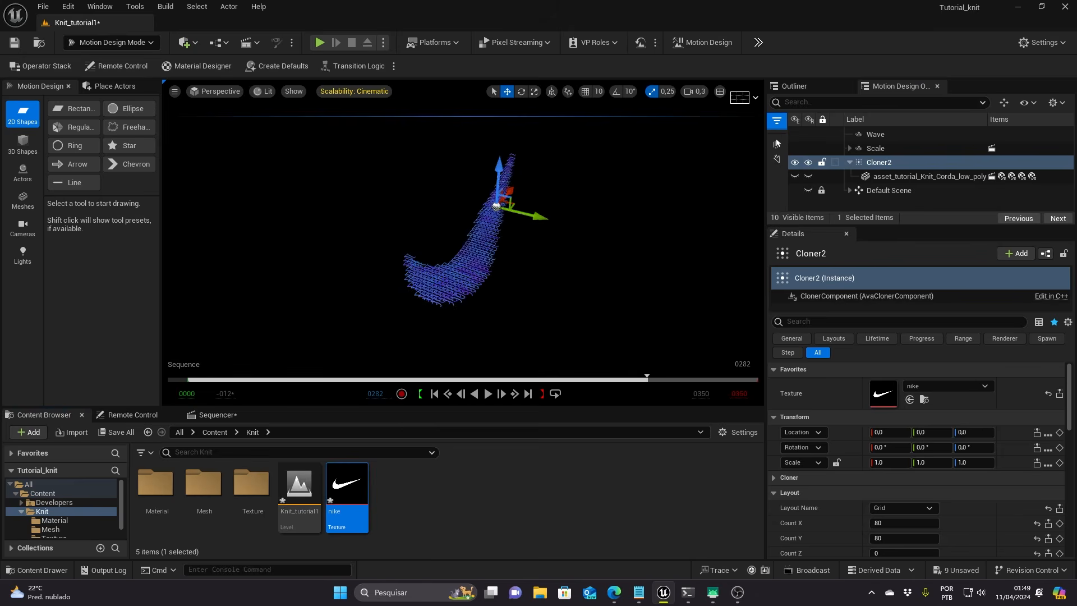
{"action": "left_click", "coordinate": [773, 370]}
{"action": "left_click", "coordinate": [774, 385]}
{"action": "scroll", "coordinate": [860, 500], "scroll_direction": "down", "scroll_amount": 2}
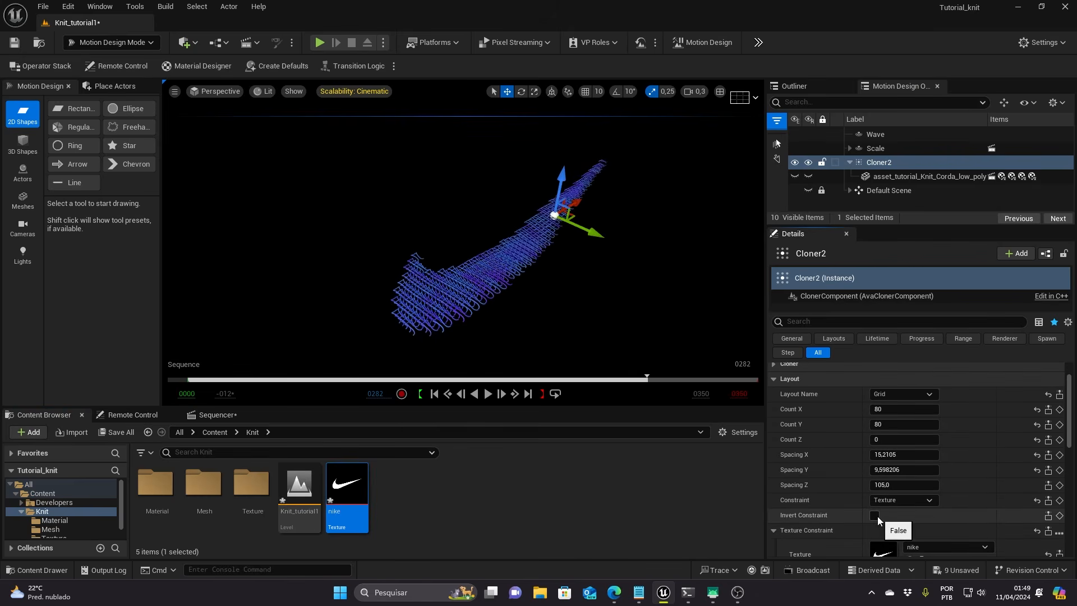
{"action": "left_click", "coordinate": [874, 515]}
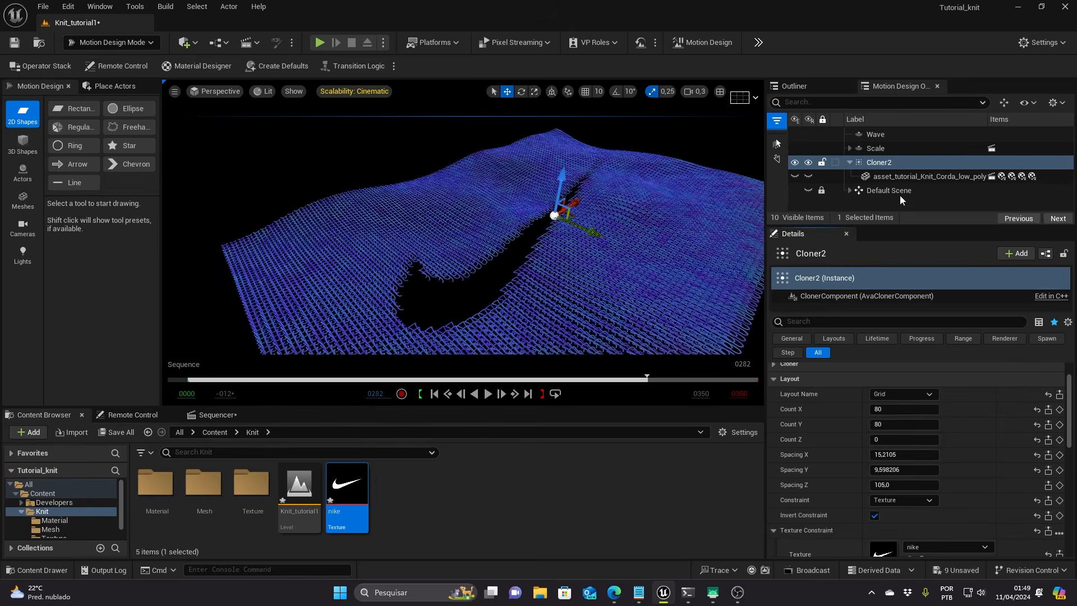
- Duplicate Cloner2 and disable Invert Constraint on the copy
{"action": "left_click", "coordinate": [850, 162]}
{"action": "key", "text": "ctrl+d"}
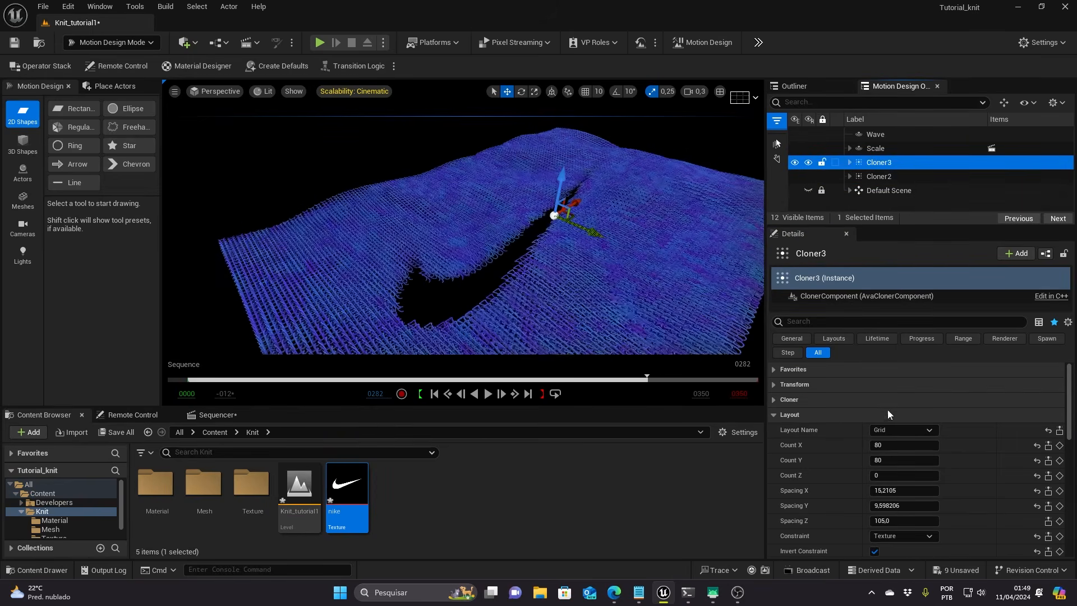
{"action": "scroll", "coordinate": [877, 521], "scroll_direction": "down", "scroll_amount": 1}
{"action": "left_click", "coordinate": [874, 497]}
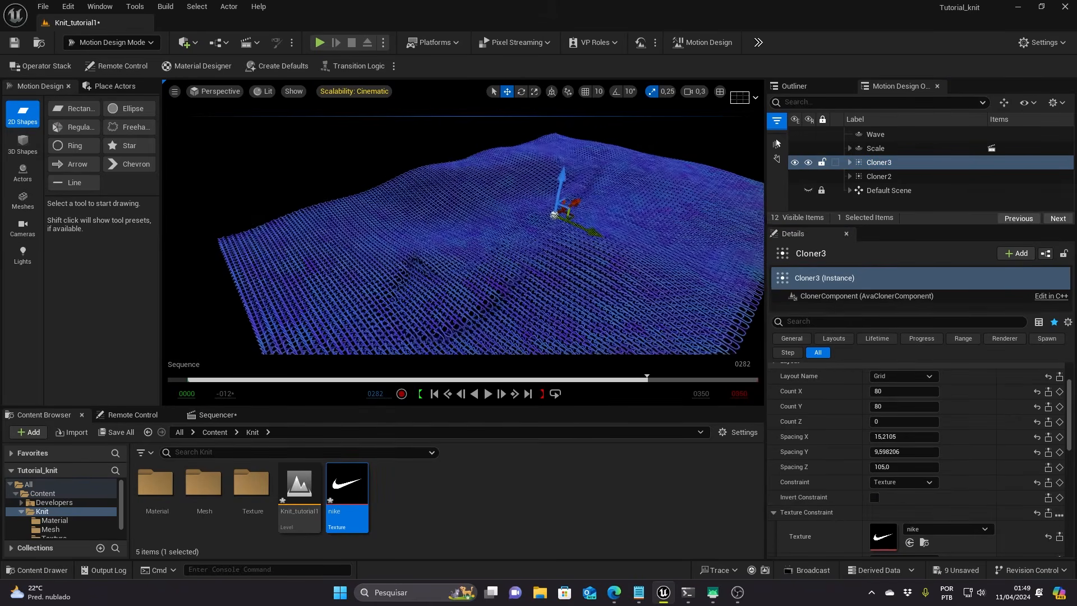
- Try out Orientation Force on the Wave effector and disable it again
{"action": "right_click_drag", "start_coordinate": [463, 235], "coordinate": [566, 263]}
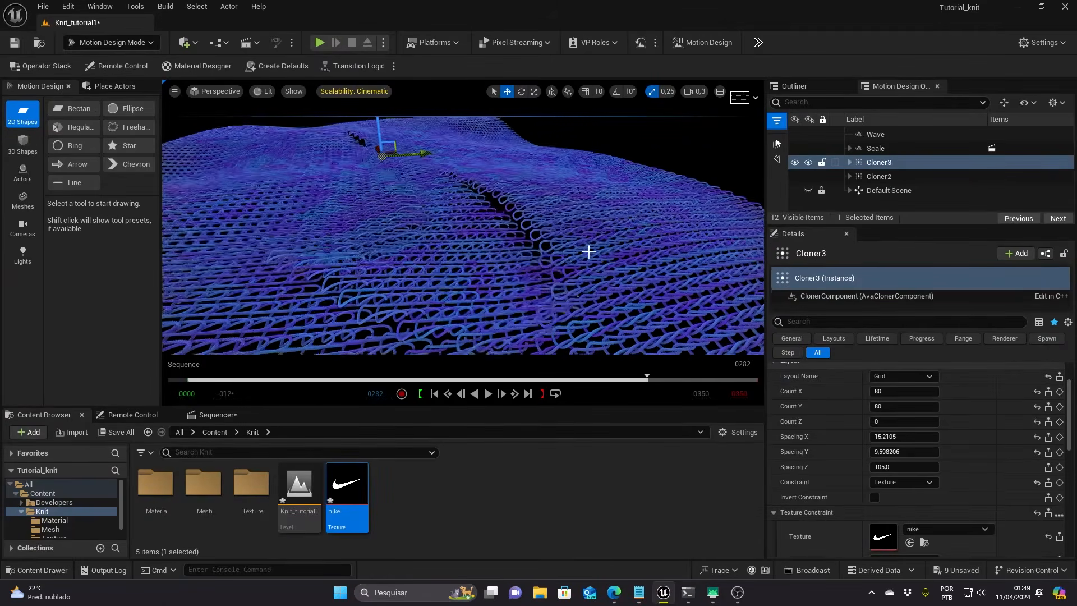
{"action": "left_click", "coordinate": [903, 134]}
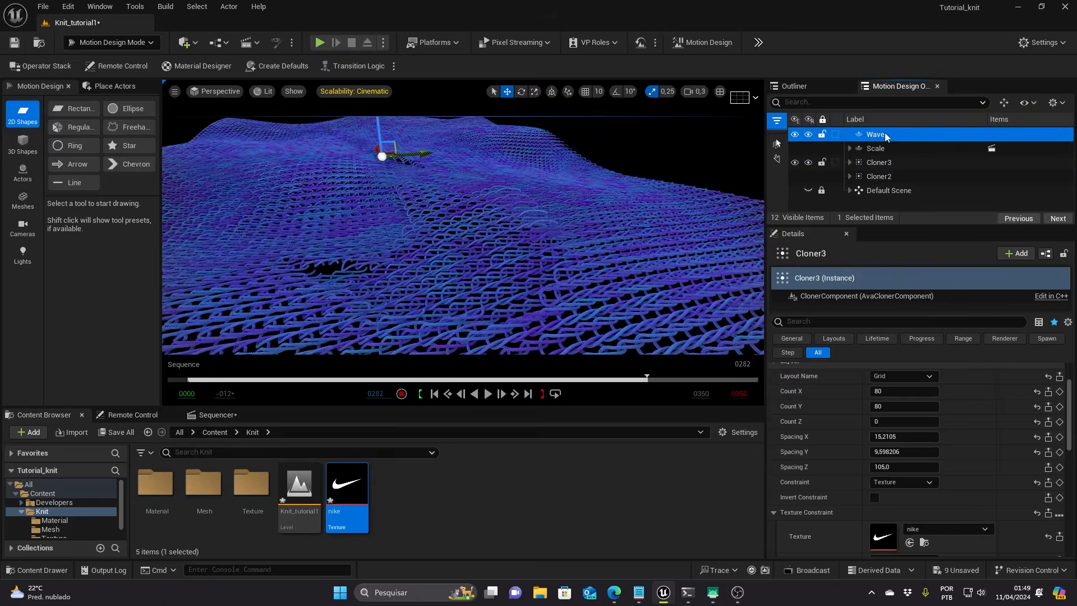
{"action": "scroll", "coordinate": [883, 471], "scroll_direction": "down", "scroll_amount": 5}
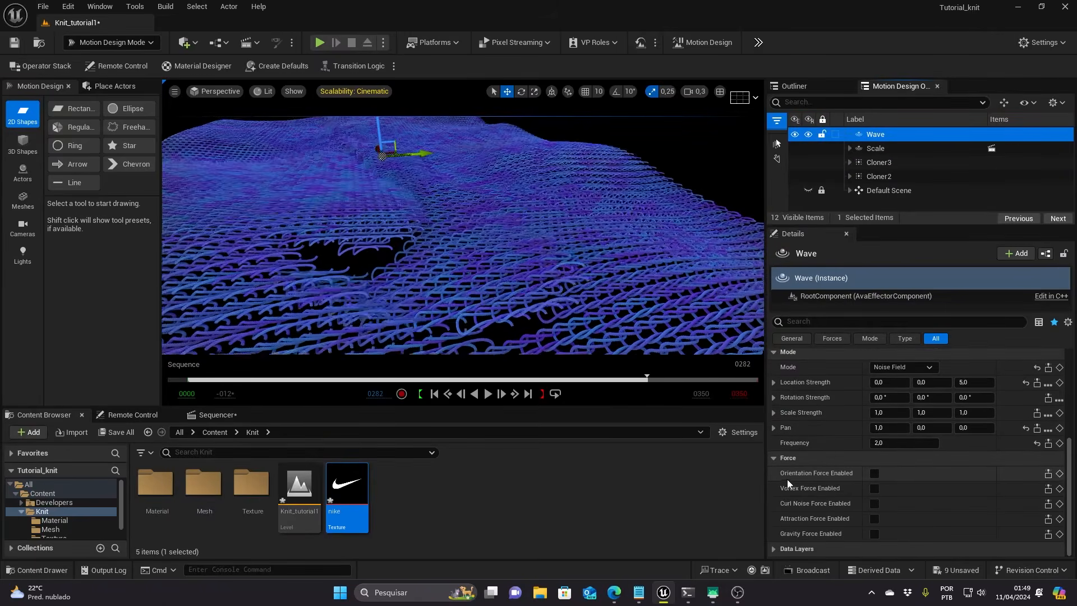
{"action": "left_click", "coordinate": [874, 474]}
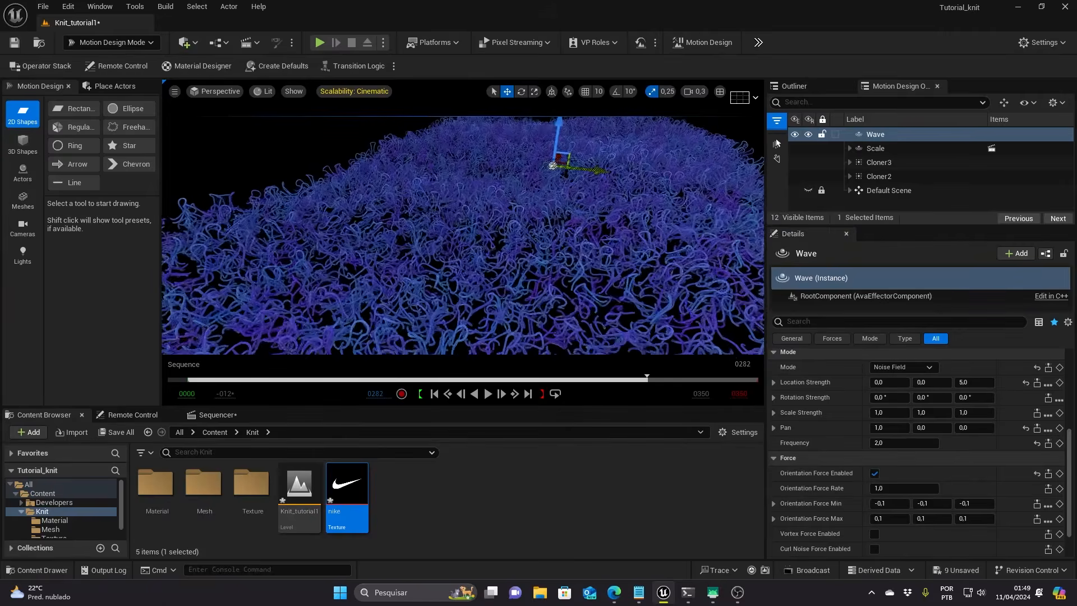
{"action": "left_click", "coordinate": [874, 473]}
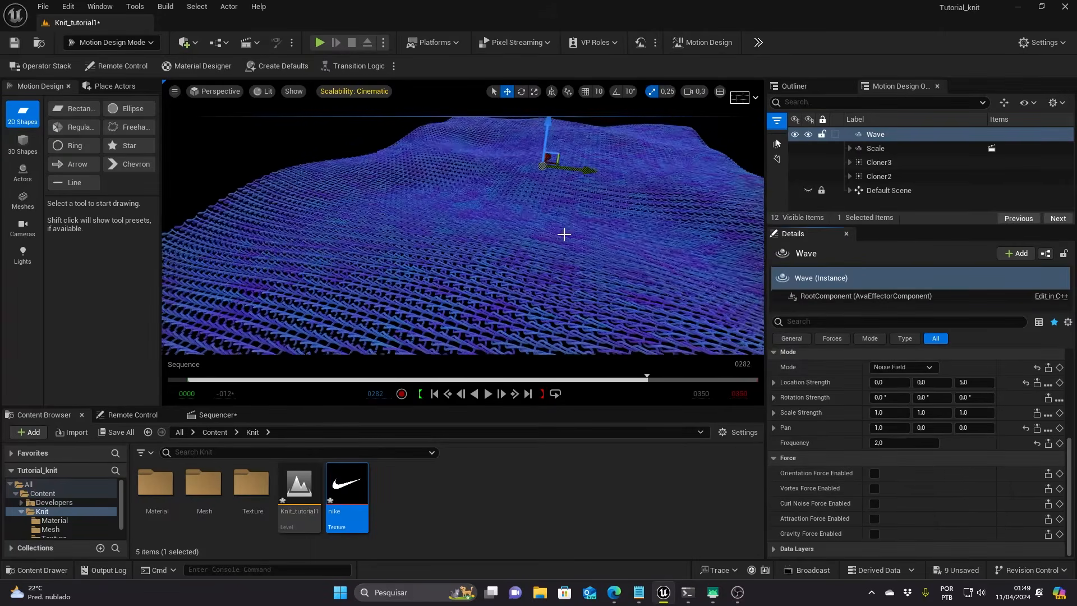
- Rename Cloner2 to Principal and Cloner3 to Logo
{"action": "left_click", "coordinate": [880, 172]}
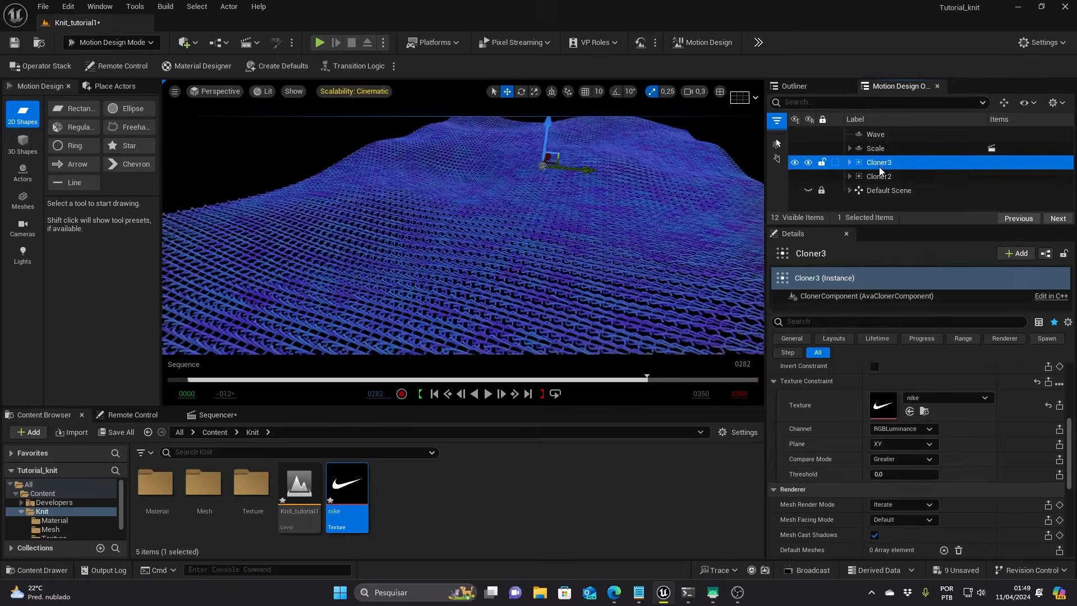
{"action": "left_click", "coordinate": [879, 173]}
{"action": "type", "text": "Pri"}
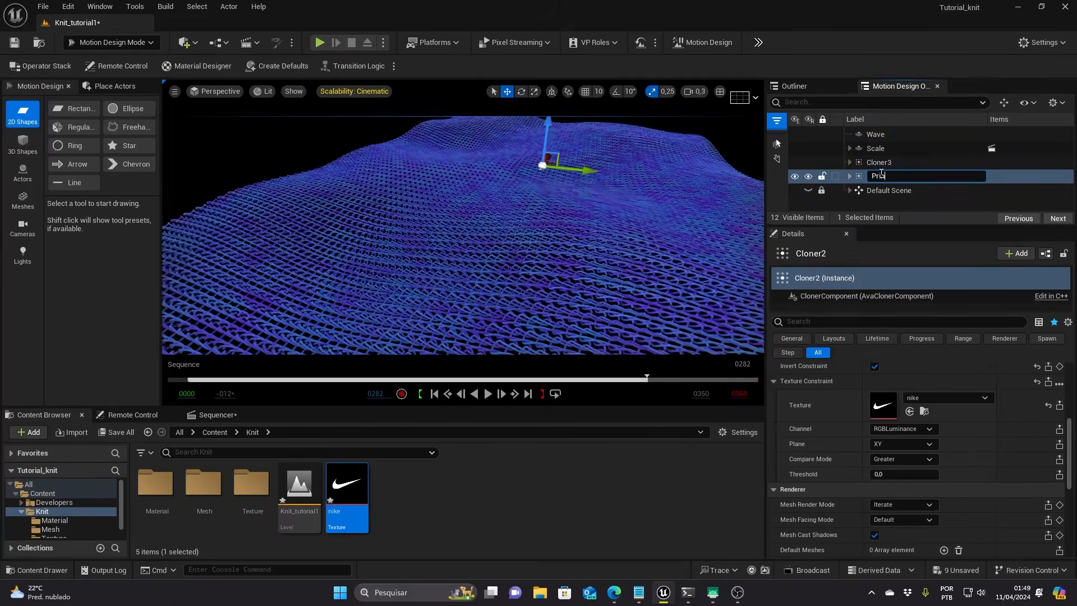
{"action": "type", "text": "ncipal"}
{"action": "key", "text": "Return"}
{"action": "left_click", "coordinate": [882, 162]}
{"action": "left_click", "coordinate": [882, 162]}
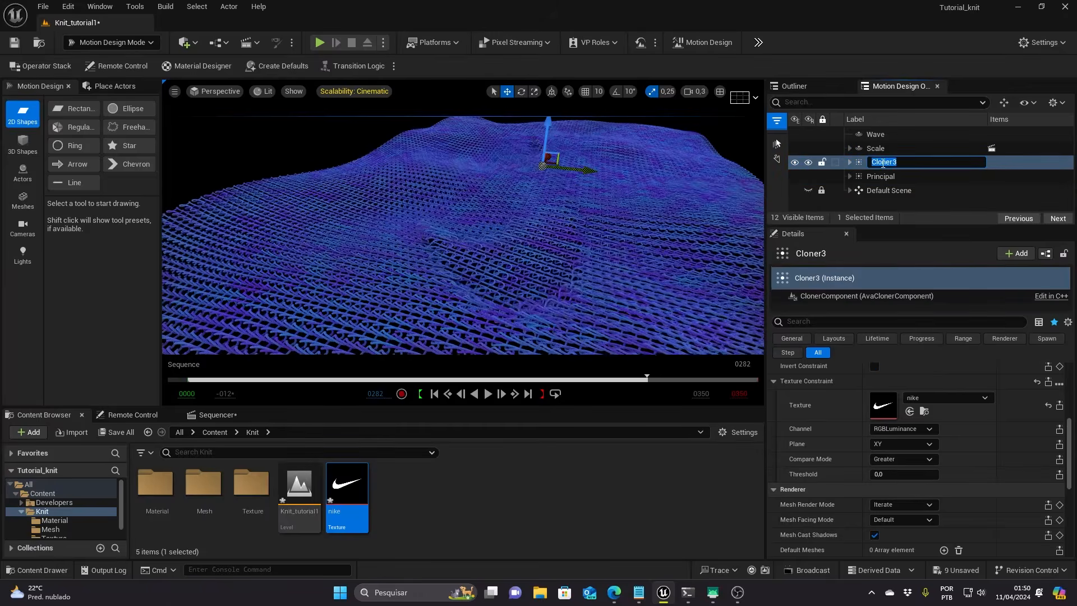
{"action": "type", "text": "Logo"}
{"action": "key", "text": "Return"}
- Create a material instance M_knit_Inst1 from M_knit, set Cor1 to orange and Cor 2 to yellow-orange (G 0.489736), and save it
{"action": "left_click", "coordinate": [849, 162]}
{"action": "left_click", "coordinate": [925, 176]}
{"action": "left_click", "coordinate": [923, 423]}
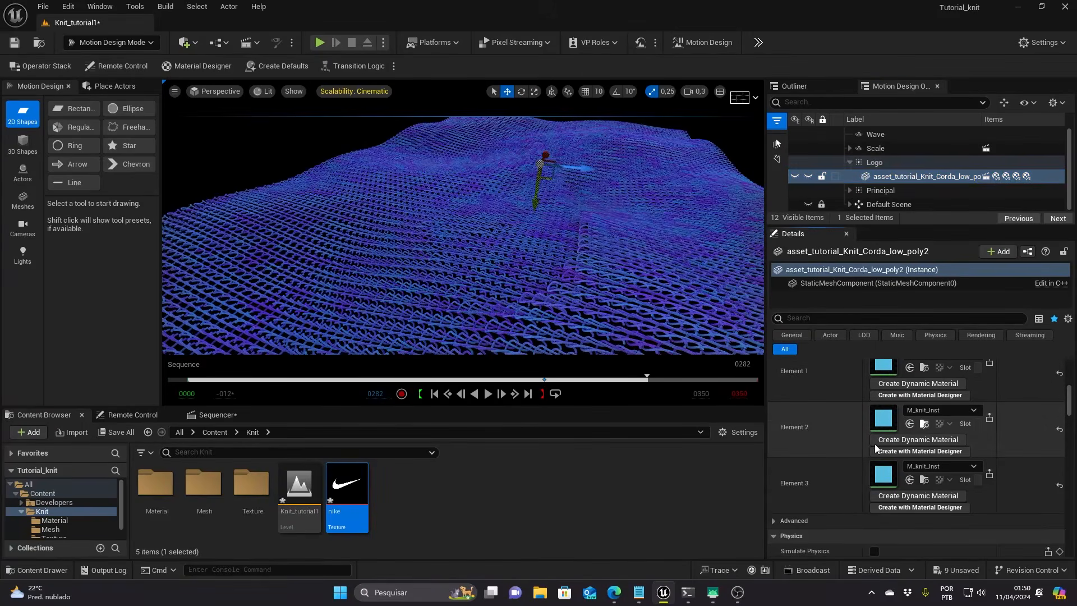
{"action": "right_click", "coordinate": [157, 487]}
{"action": "left_click", "coordinate": [233, 222]}
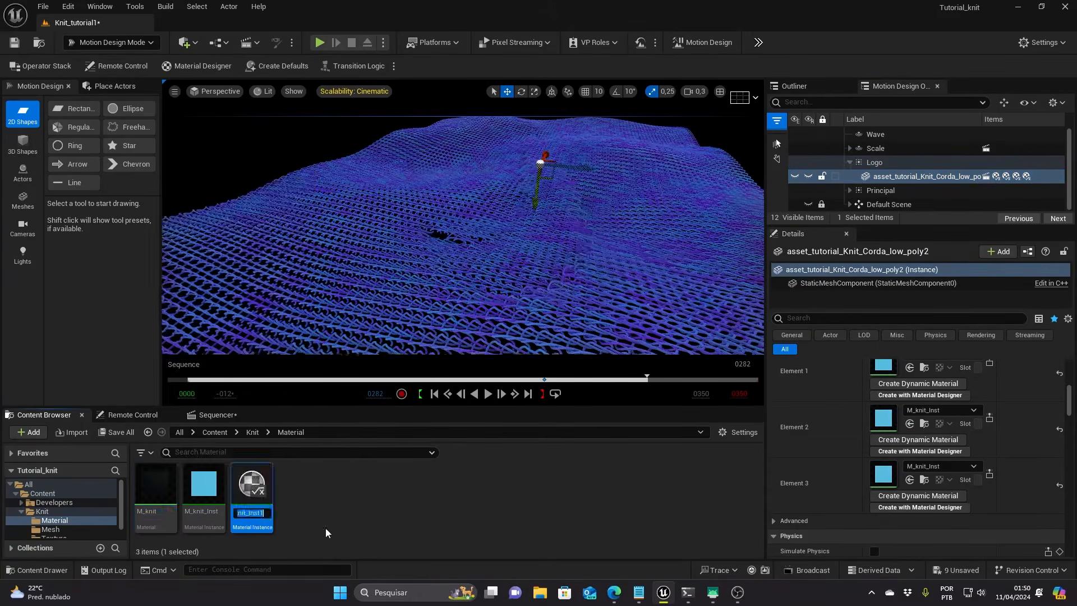
{"action": "double_click", "coordinate": [252, 489]}
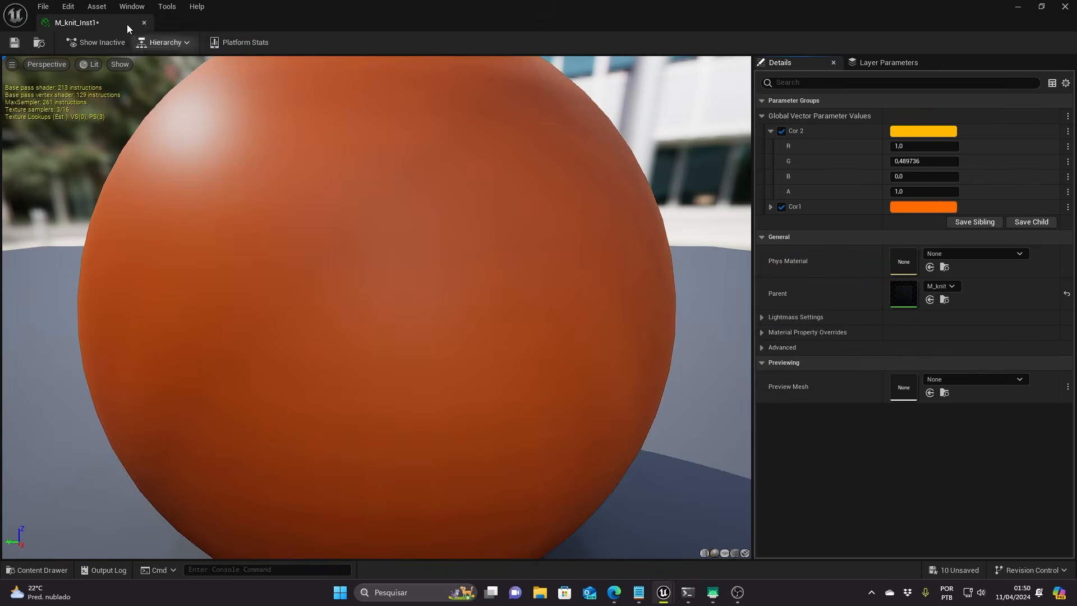
{"action": "left_click", "coordinate": [14, 42]}
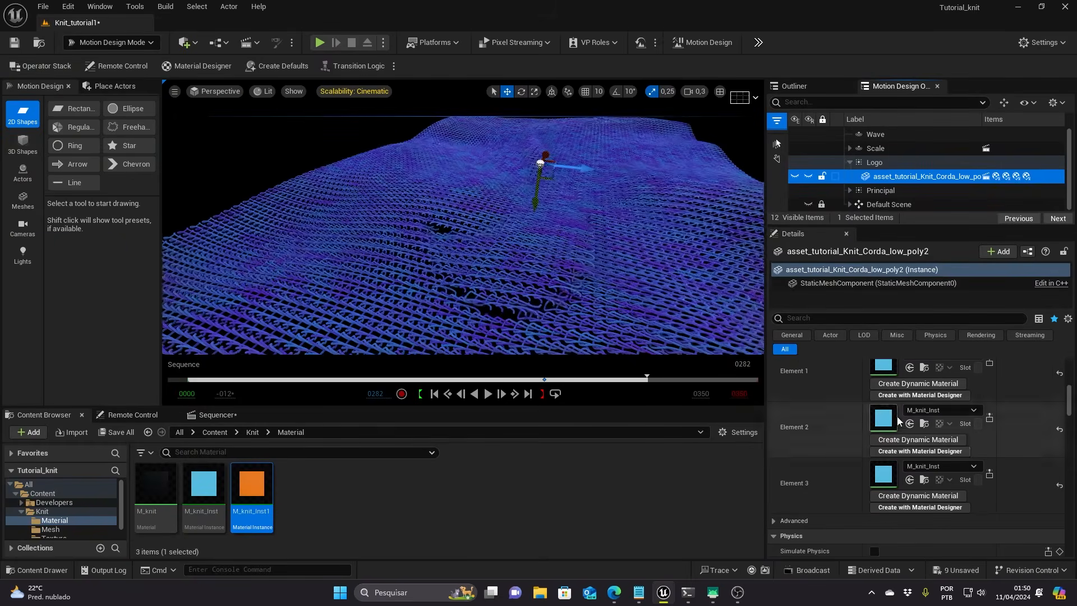
- Assign M_knit_Inst1 to all four material elements of the rope mesh inside the Logo cloner
{"action": "scroll", "coordinate": [894, 400], "scroll_direction": "up", "scroll_amount": 1}
{"action": "left_click", "coordinate": [909, 383]}
{"action": "left_click", "coordinate": [909, 439]}
{"action": "left_click", "coordinate": [909, 495]}
{"action": "scroll", "coordinate": [912, 515], "scroll_direction": "down", "scroll_amount": 1}
{"action": "left_click", "coordinate": [912, 516]}
{"action": "scroll", "coordinate": [981, 439], "scroll_direction": "up", "scroll_amount": 6}
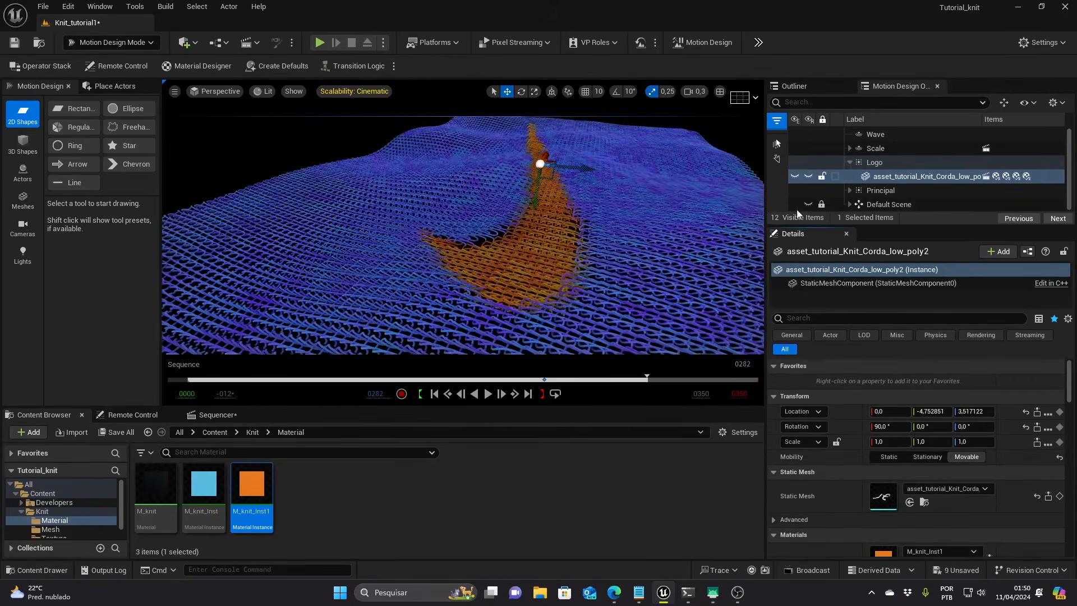
{"action": "left_click", "coordinate": [850, 162]}
- Play the sequence from the start to examine the waving knit with the orange logo
{"action": "left_click", "coordinate": [875, 134]}
{"action": "scroll", "coordinate": [876, 476], "scroll_direction": "down", "scroll_amount": 4}
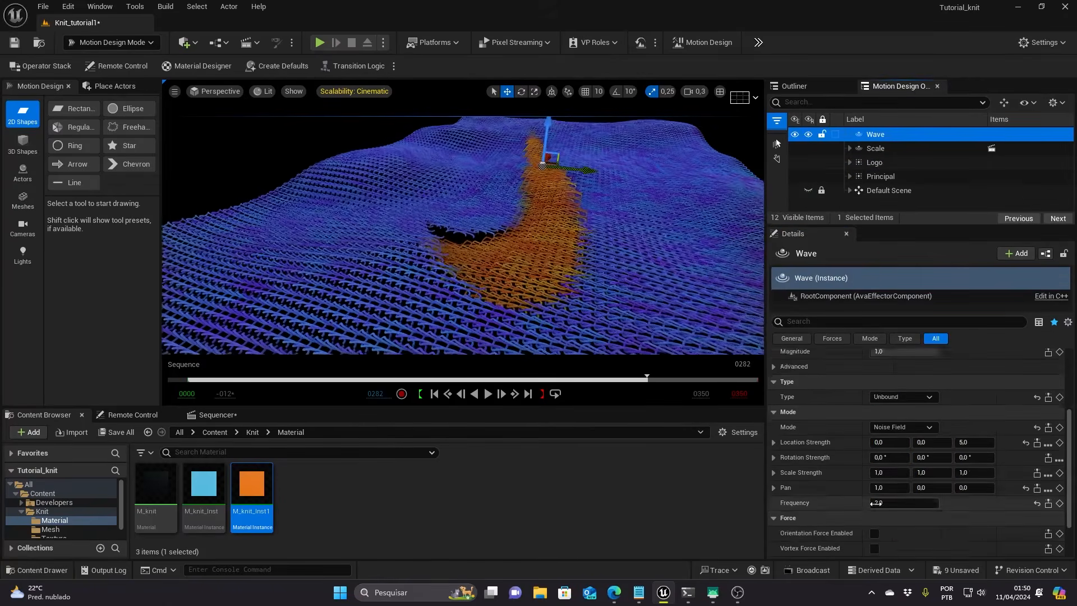
{"action": "mouse_move", "coordinate": [411, 264]}
{"action": "right_mouse_down"}
{"action": "mouse_move", "coordinate": [410, 303]}
{"action": "mouse_move", "coordinate": [393, 297]}
{"action": "mouse_move", "coordinate": [411, 275]}
{"action": "right_mouse_up"}
{"action": "key", "text": "s"}
{"action": "scroll", "coordinate": [401, 286], "scroll_direction": "up", "scroll_amount": 2}
{"action": "left_click", "coordinate": [434, 393]}
{"action": "left_click", "coordinate": [488, 394]}
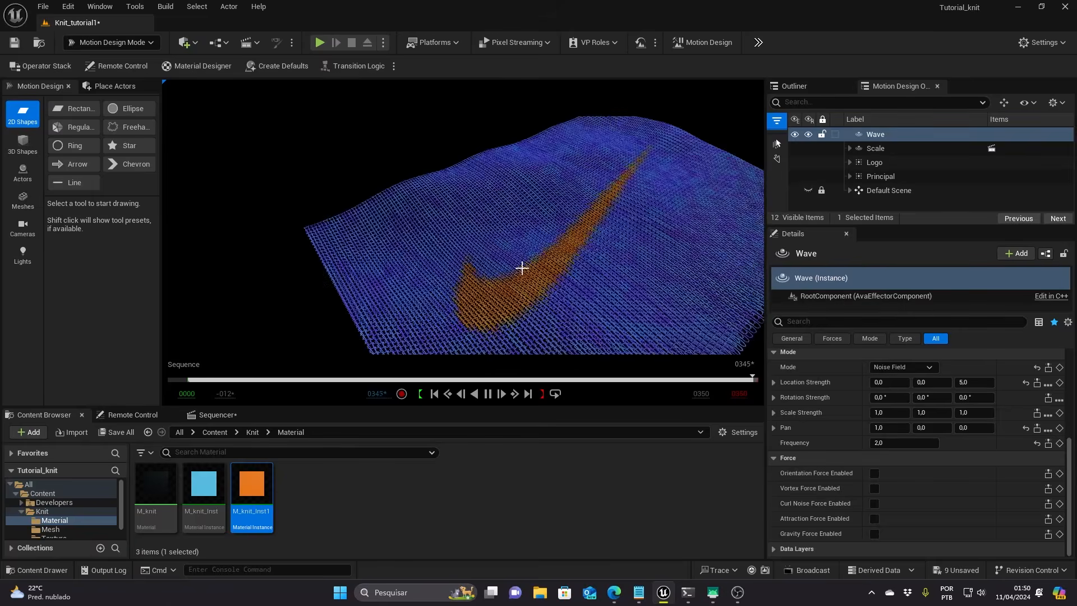
{"action": "left_click", "coordinate": [487, 396]}
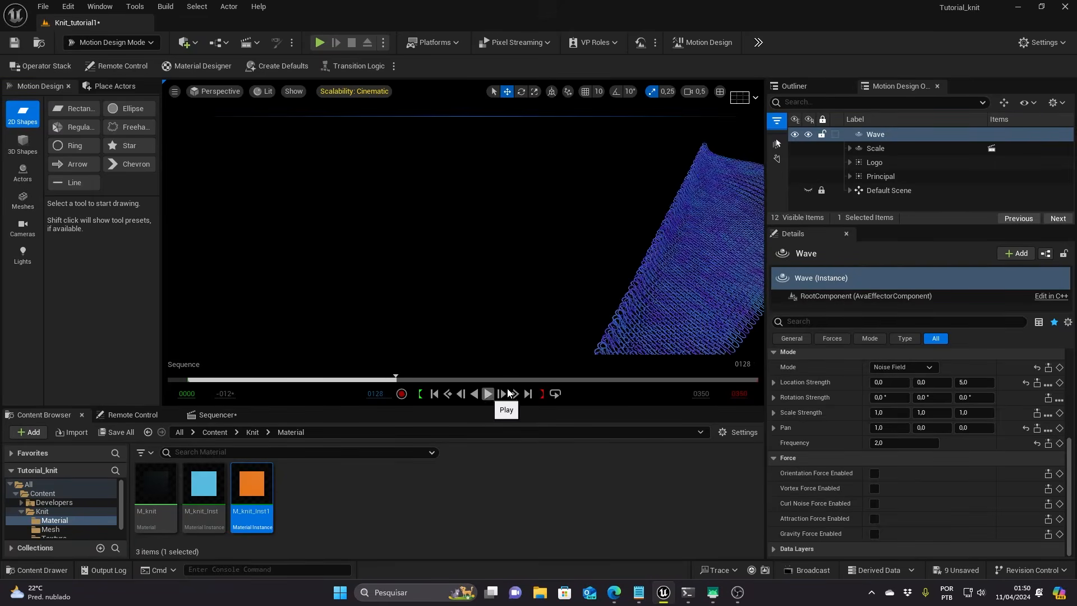
- Go to frame 269, hide the Logo cloner and set the Principal cloner's Constraint to None
{"action": "left_click", "coordinate": [625, 378]}
{"action": "left_click", "coordinate": [796, 163]}
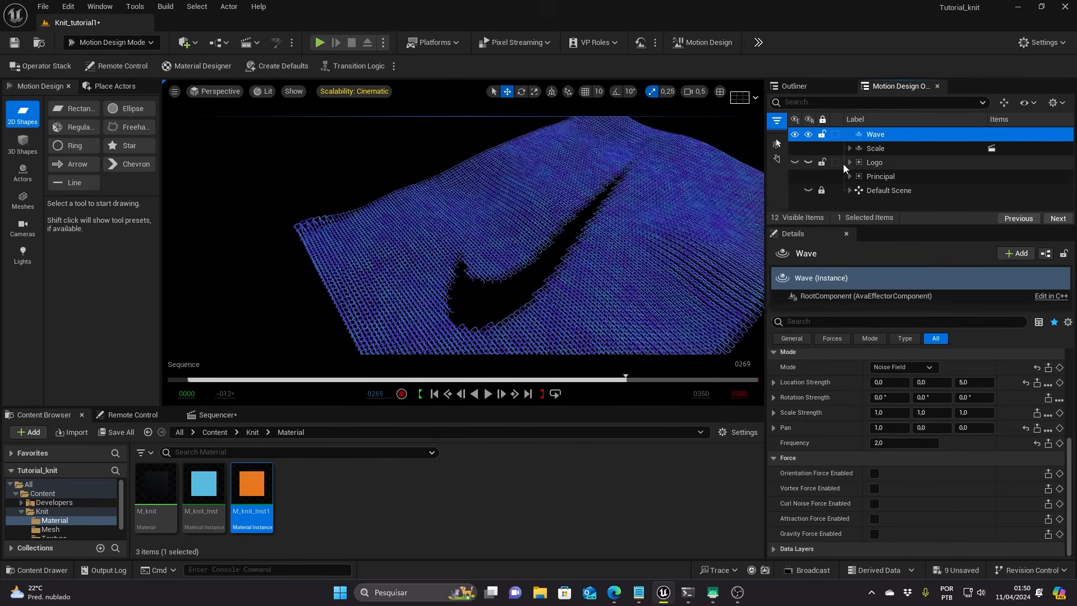
{"action": "left_click", "coordinate": [880, 176]}
{"action": "left_click", "coordinate": [903, 422]}
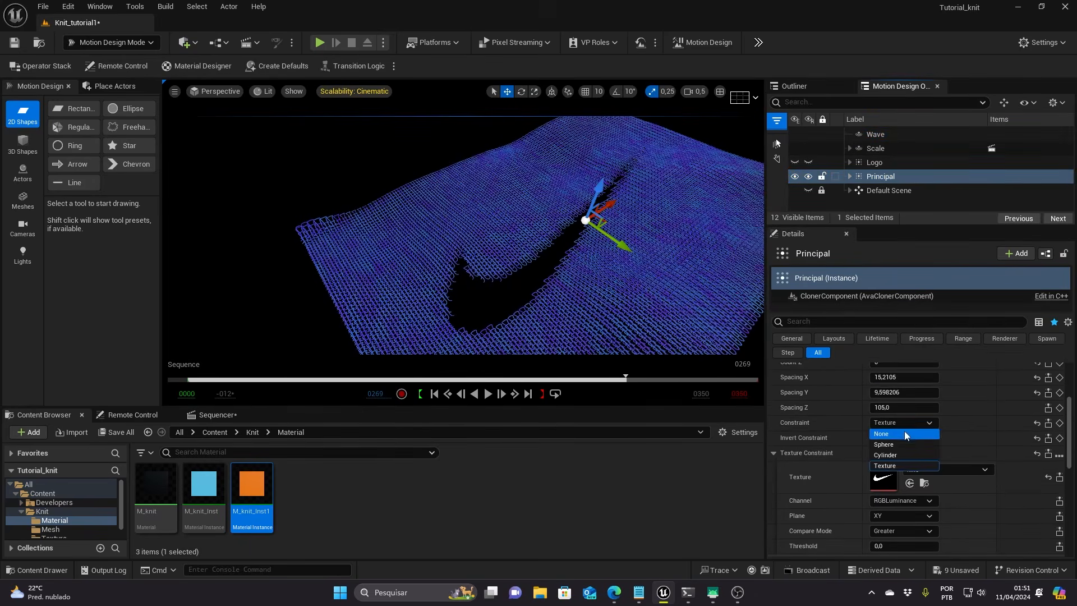
{"action": "left_click", "coordinate": [904, 434]}
- Create a material named M_Decal with the Deferred Decal domain and Translucent blend mode
{"action": "right_click", "coordinate": [339, 501]}
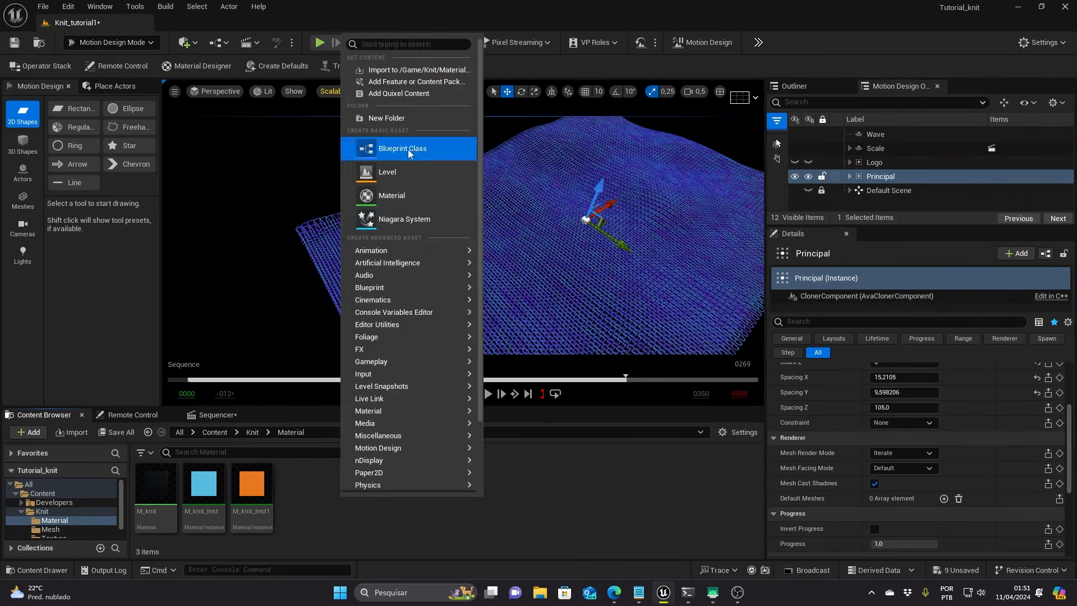
{"action": "left_click", "coordinate": [392, 195]}
{"action": "type", "text": "M_Decal"}
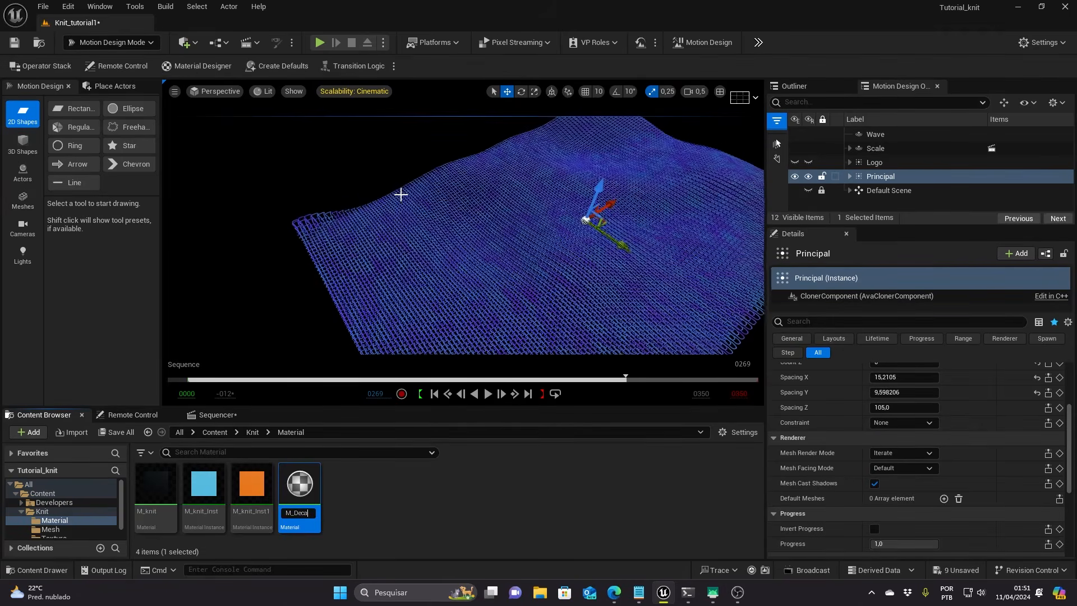
{"action": "key", "text": "Return"}
{"action": "double_click", "coordinate": [155, 476]}
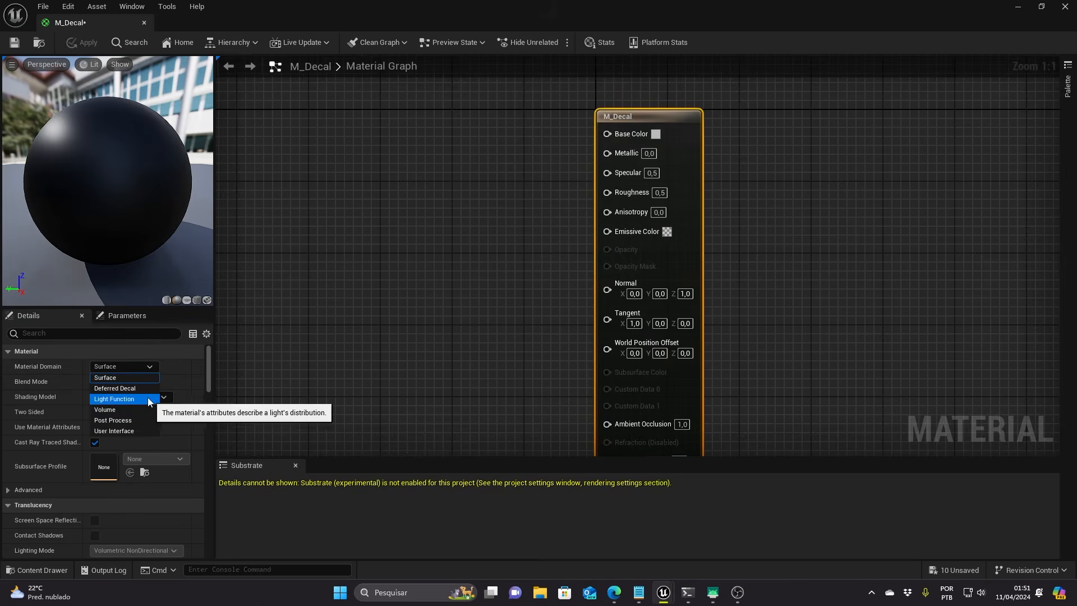
{"action": "left_click", "coordinate": [147, 387]}
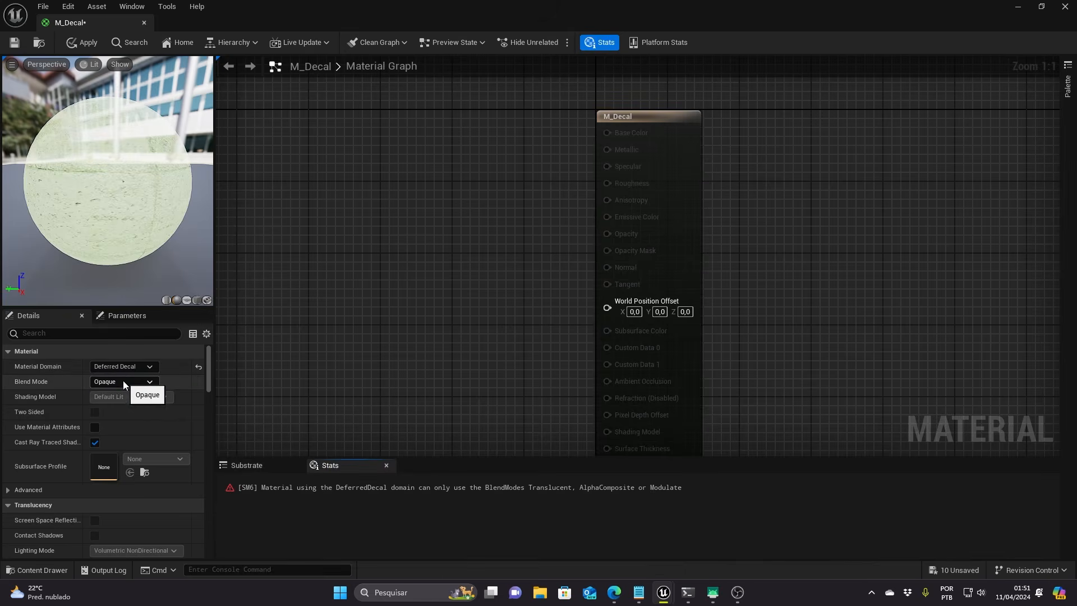
{"action": "left_click", "coordinate": [119, 414]}
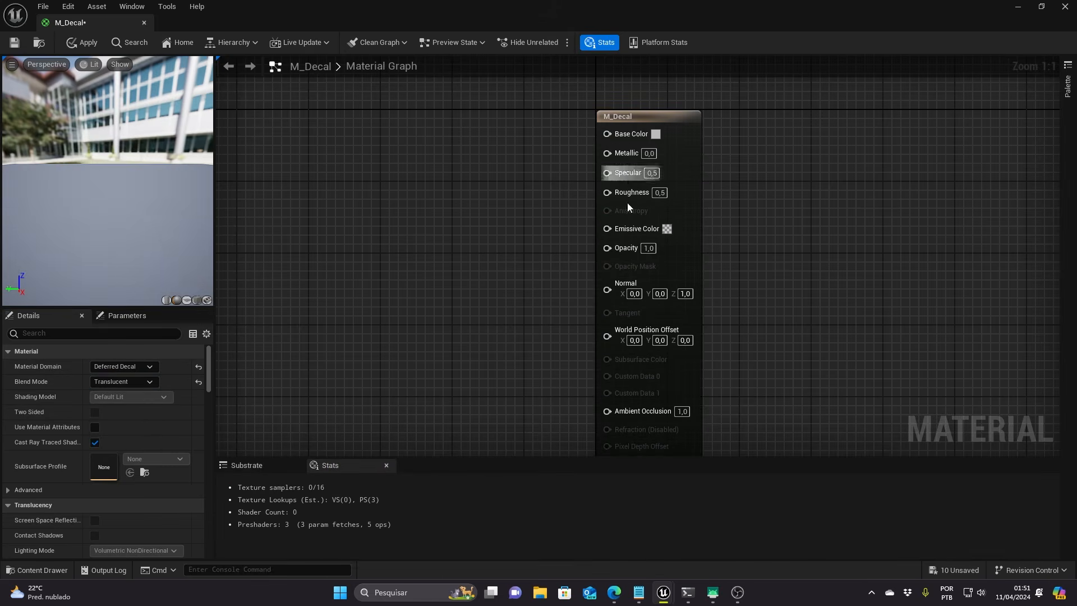
- Add the nike texture to M_Decal's graph and connect its RGB output to Opacity
{"action": "double_click", "coordinate": [603, 19]}
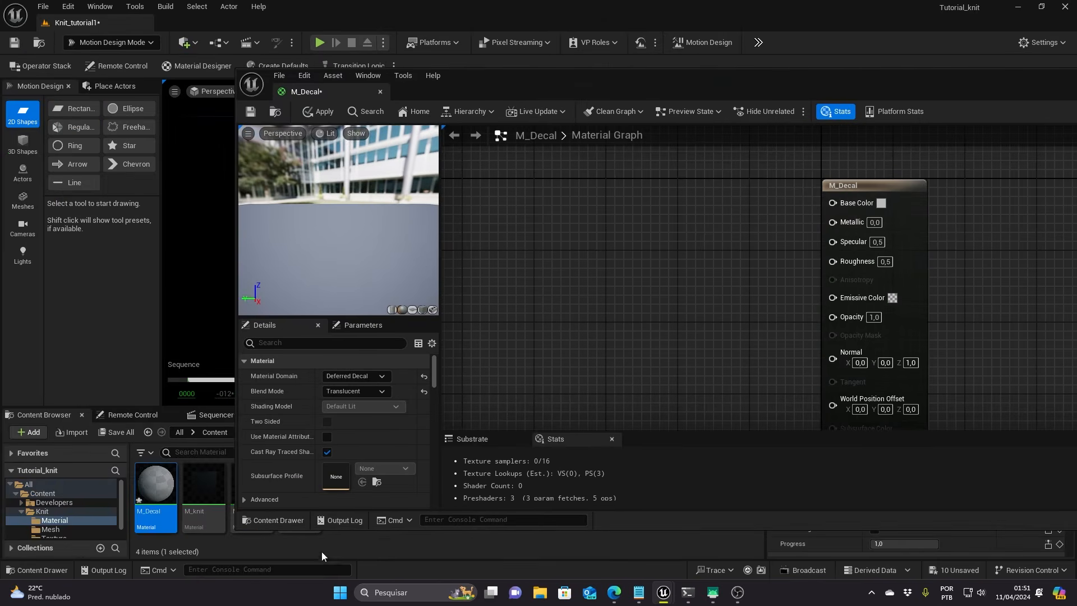
{"action": "left_click", "coordinate": [64, 539]}
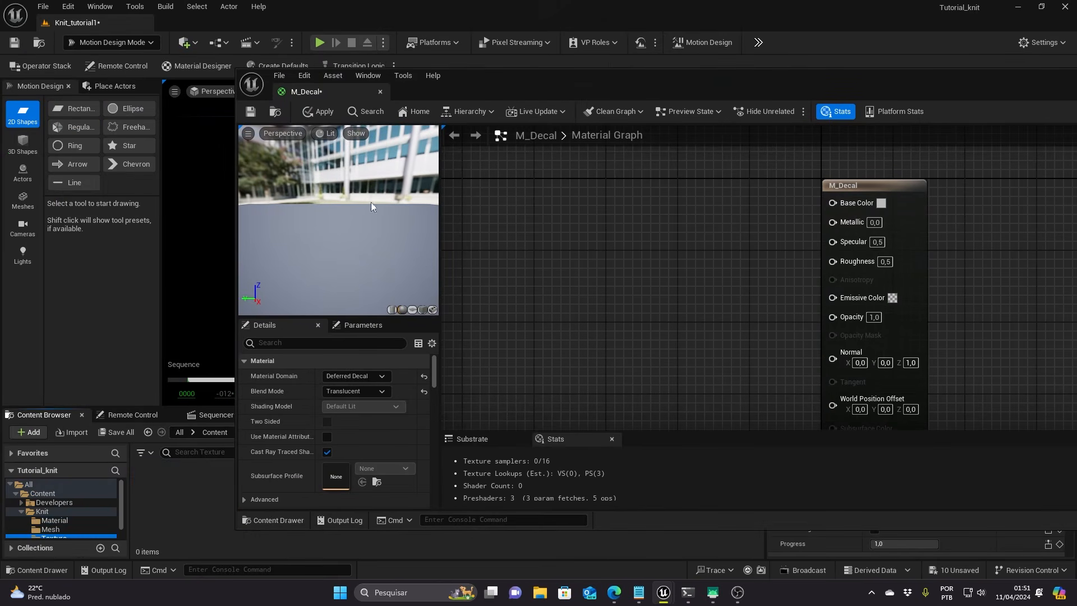
{"action": "left_click_drag", "start_coordinate": [496, 84], "coordinate": [641, 86]}
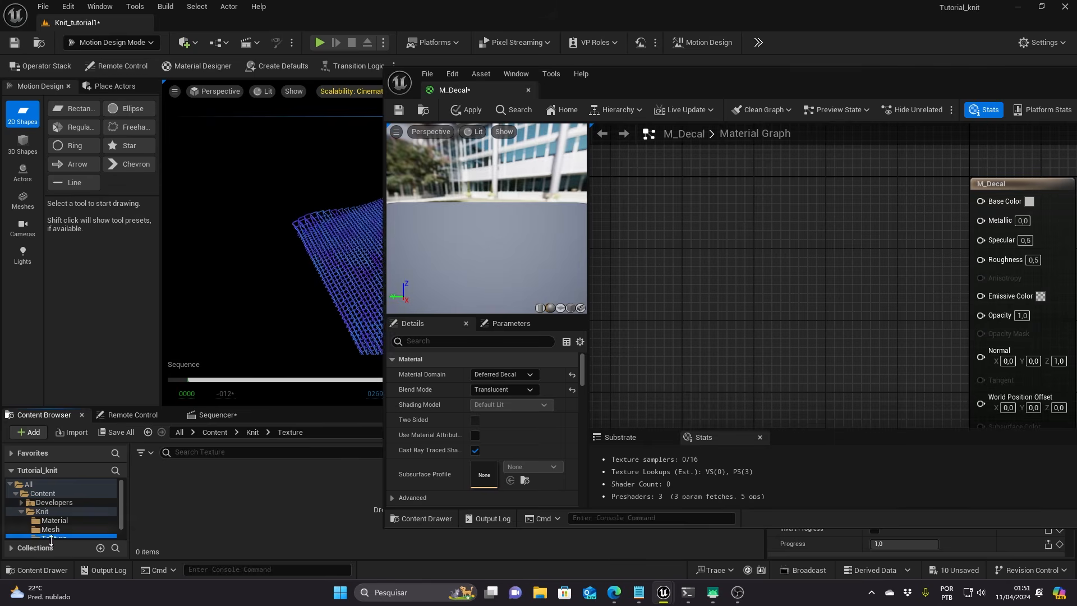
{"action": "left_click", "coordinate": [42, 511]}
{"action": "left_click", "coordinate": [279, 503]}
{"action": "left_click_drag", "start_coordinate": [156, 505], "coordinate": [846, 283]}
{"action": "left_click_drag", "start_coordinate": [598, 263], "coordinate": [494, 242]}
{"action": "left_click_drag", "start_coordinate": [647, 274], "coordinate": [665, 279]}
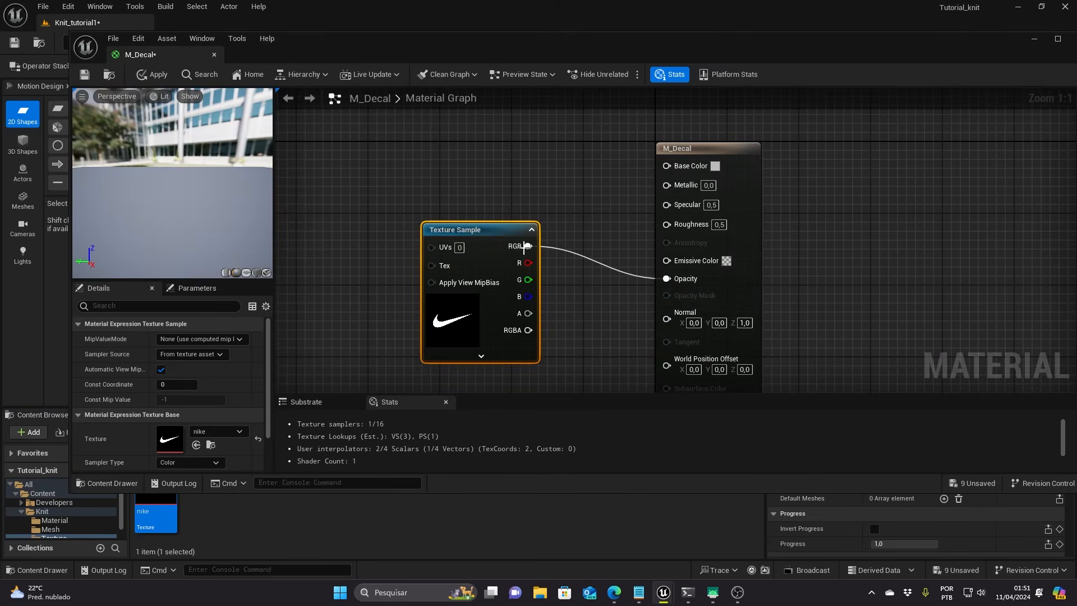
{"action": "left_click_drag", "start_coordinate": [527, 249], "coordinate": [536, 284]}
- Promote M_Decal's Base Color input to a parameter and place its node clear of the material node
{"action": "right_click", "coordinate": [681, 167]}
{"action": "left_click", "coordinate": [727, 201]}
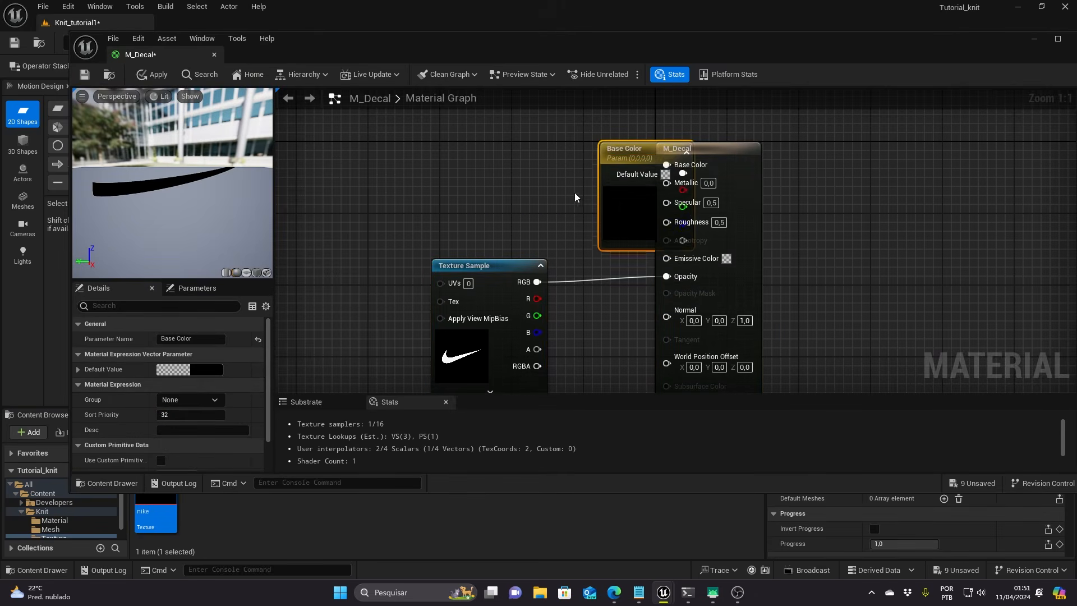
{"action": "left_click_drag", "start_coordinate": [620, 145], "coordinate": [451, 138]}
- Create a material instance of M_Decal and place it on the knit fabric as a decal
{"action": "left_click", "coordinate": [144, 526]}
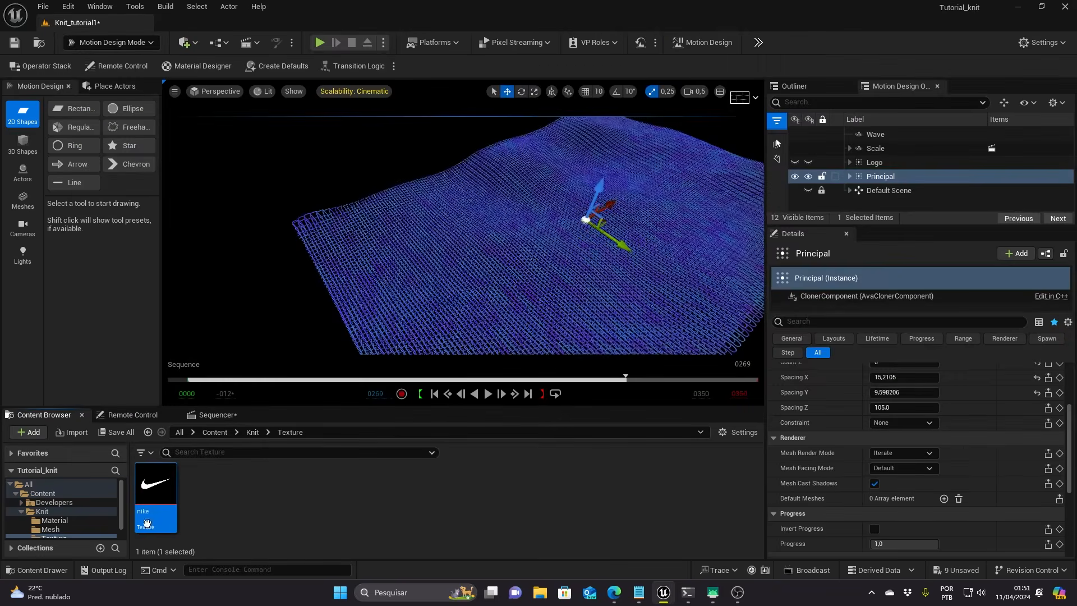
{"action": "left_click", "coordinate": [50, 520]}
{"action": "right_click", "coordinate": [161, 491]}
{"action": "left_click", "coordinate": [246, 215]}
{"action": "left_click_drag", "start_coordinate": [306, 512], "coordinate": [594, 218]}
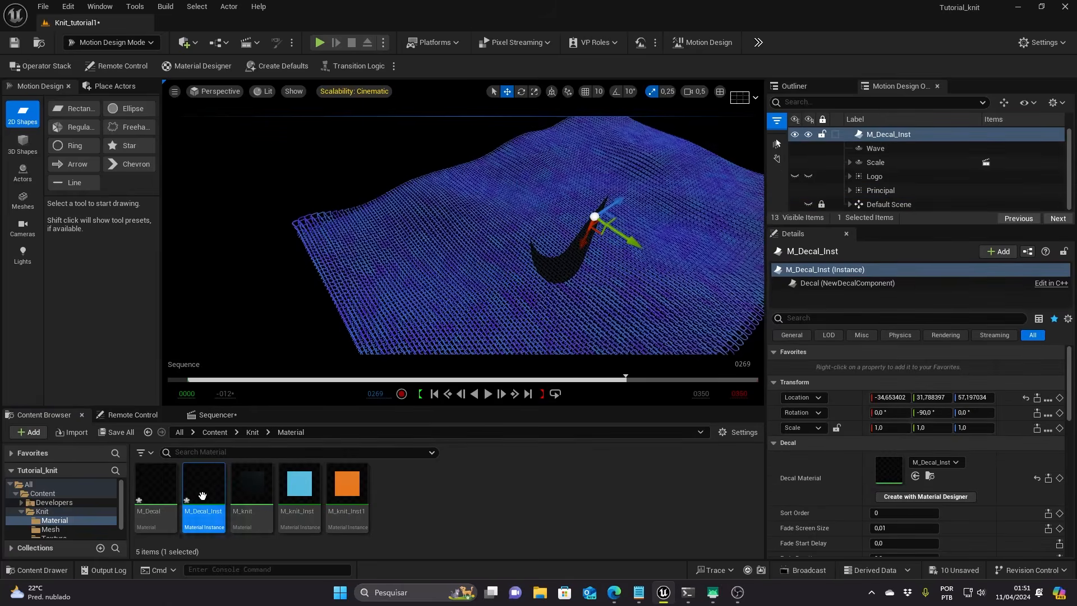
- Override the Base Color of M_Decal_Inst with yellow (sRGB hex FFD400FF)
{"action": "double_click", "coordinate": [203, 494]}
{"action": "left_click", "coordinate": [831, 167]}
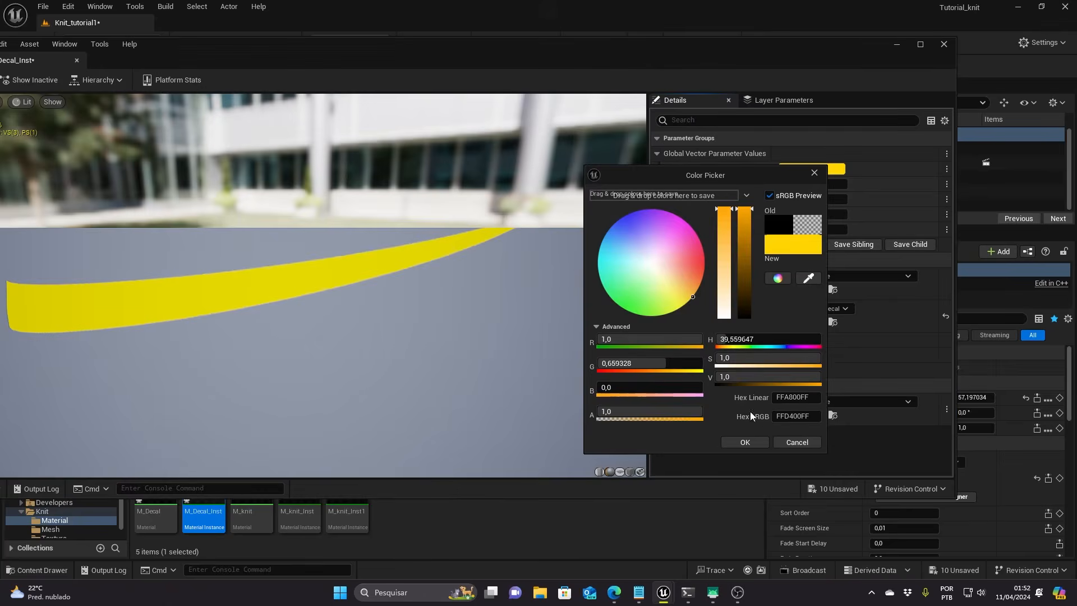
{"action": "left_click", "coordinate": [756, 443]}
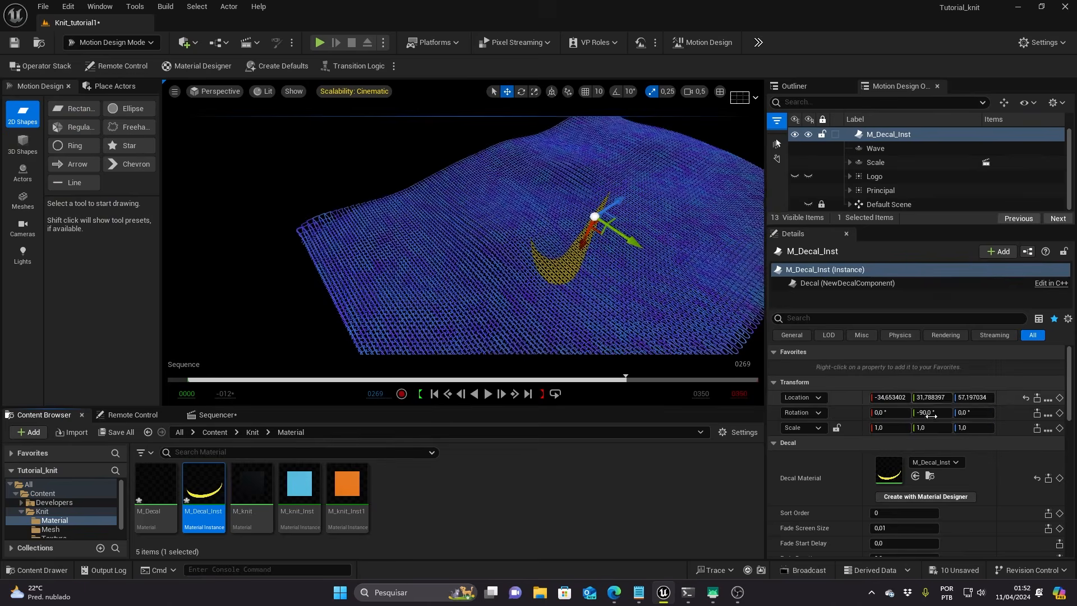
- Scale the decal uniformly to 1.7625 and move it to about X 7 and Z 140 above the fabric
{"action": "left_click_drag", "start_coordinate": [886, 427], "coordinate": [898, 427]}
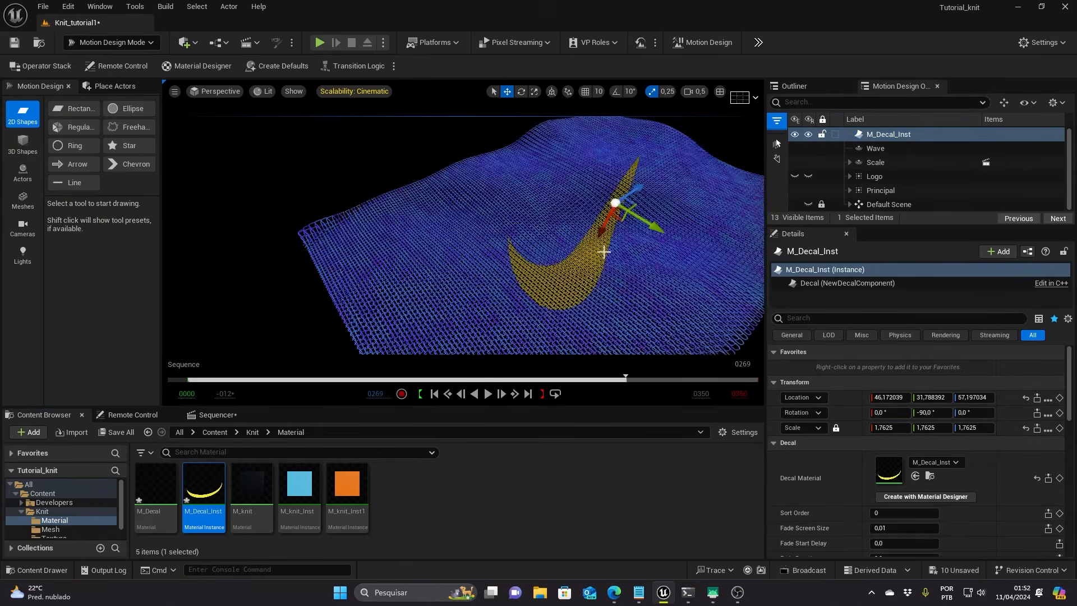
{"action": "left_click_drag", "start_coordinate": [603, 252], "coordinate": [544, 236], "text": "alt"}
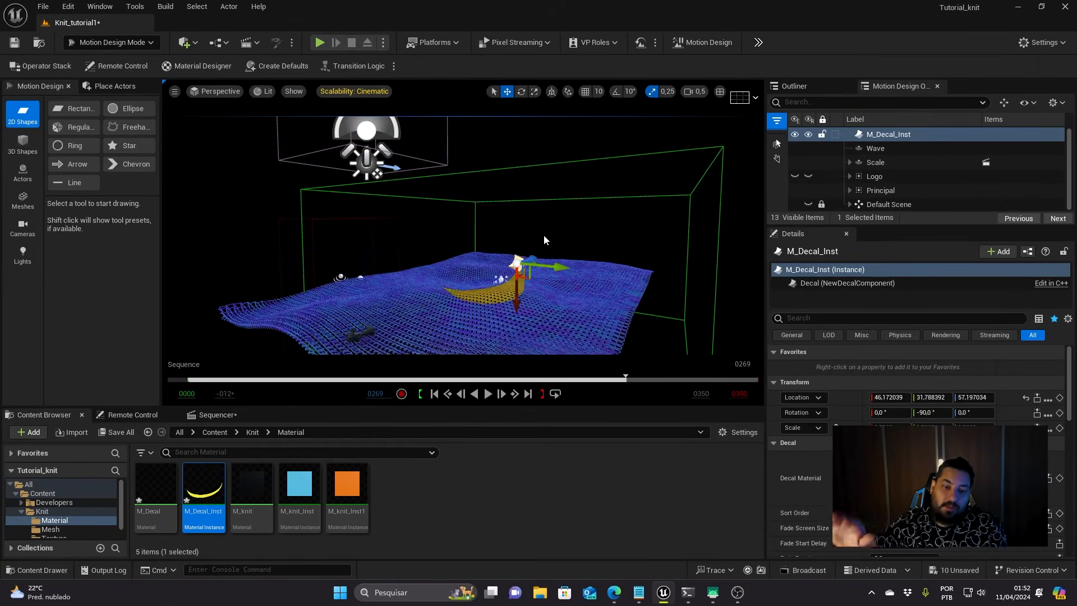
{"action": "left_click_drag", "start_coordinate": [516, 291], "coordinate": [517, 258]}
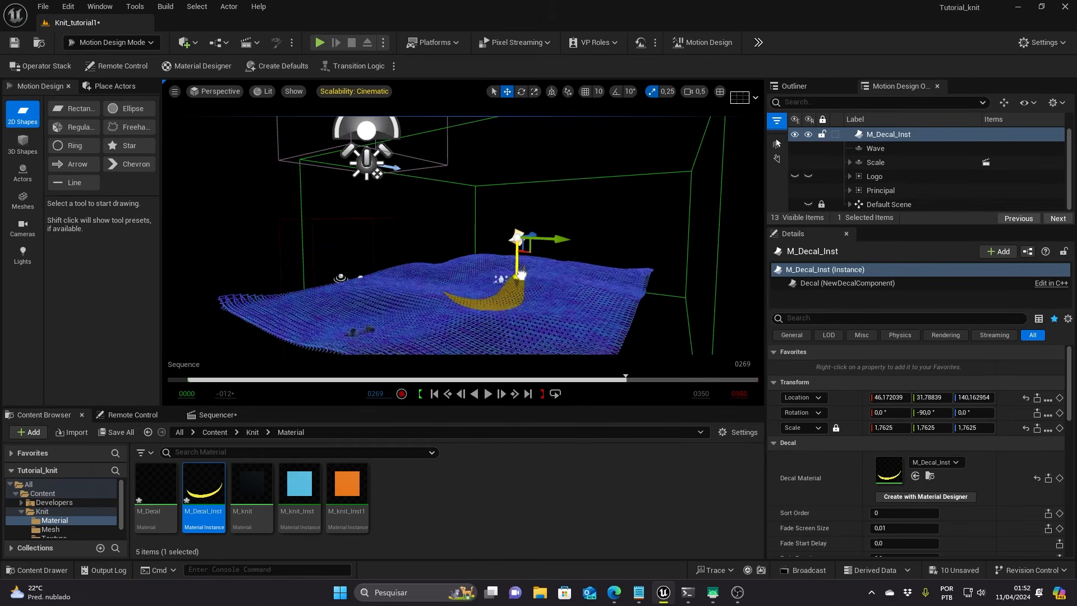
{"action": "right_click_drag", "start_coordinate": [561, 297], "coordinate": [454, 230]}
{"action": "left_click_drag", "start_coordinate": [475, 228], "coordinate": [457, 241]}
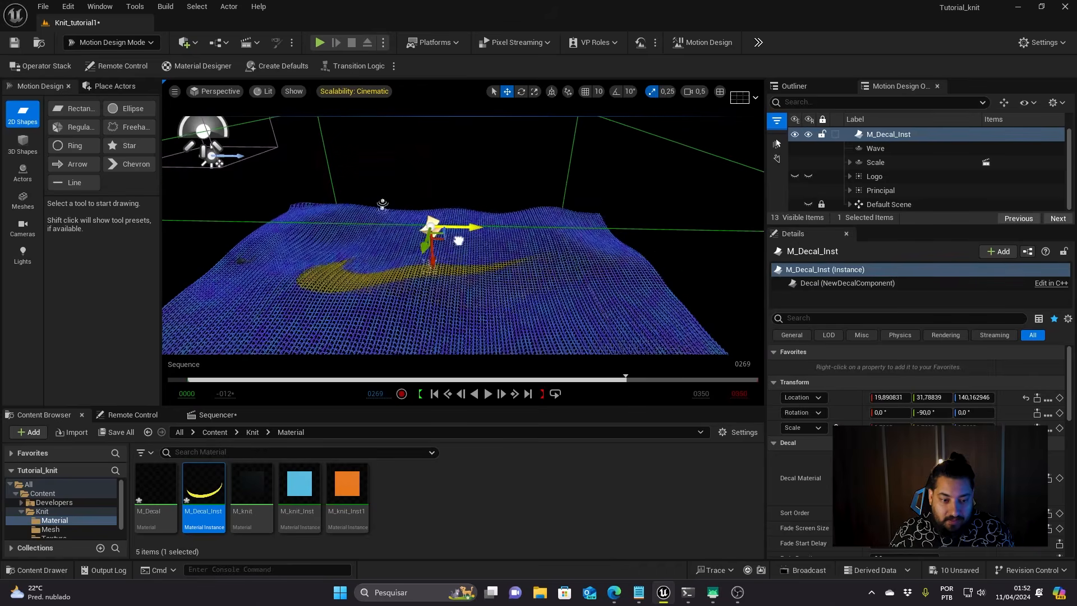
- Change M_Decal_Inst's Base Color to pink (R 1.0, G 0.0, B 0.151505) and play the sequence to preview the decal
{"action": "double_click", "coordinate": [206, 485]}
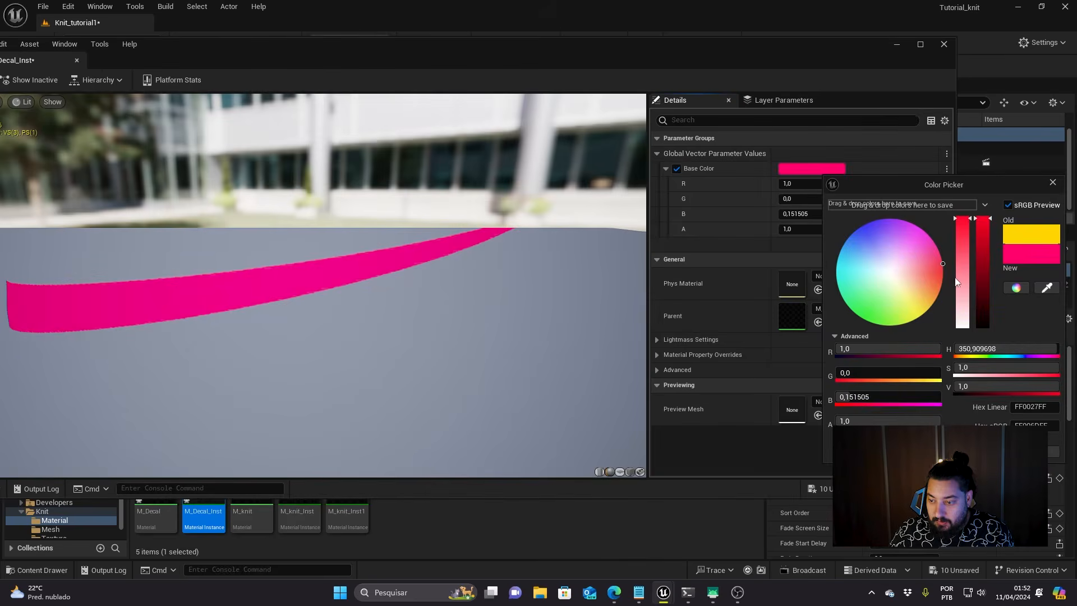
{"action": "left_click", "coordinate": [941, 52]}
{"action": "left_click", "coordinate": [943, 43]}
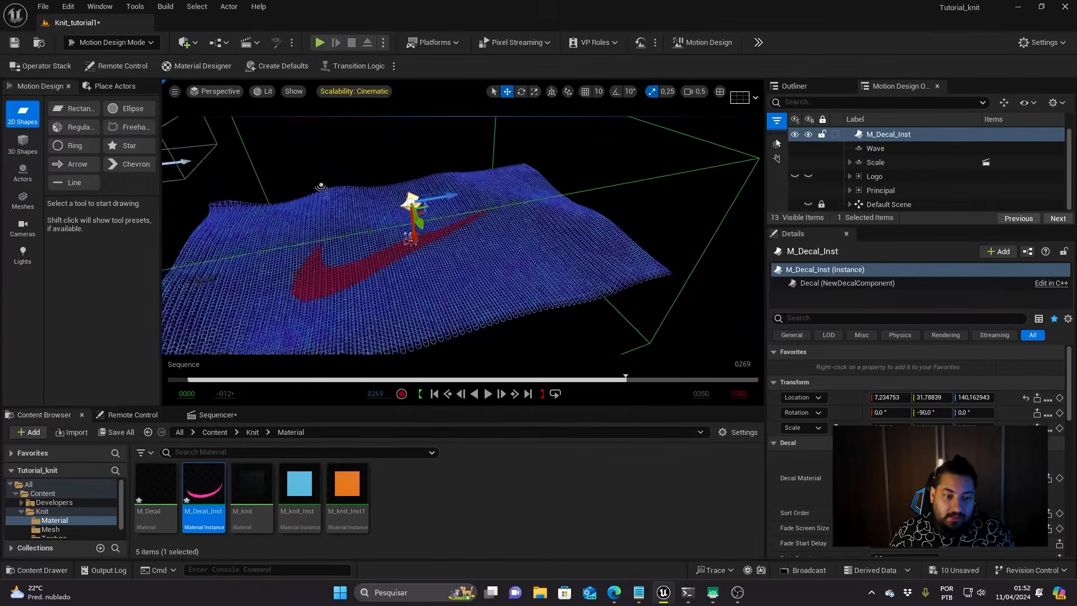
{"action": "right_click_drag", "start_coordinate": [464, 236], "coordinate": [477, 237]}
{"action": "left_click", "coordinate": [486, 394]}
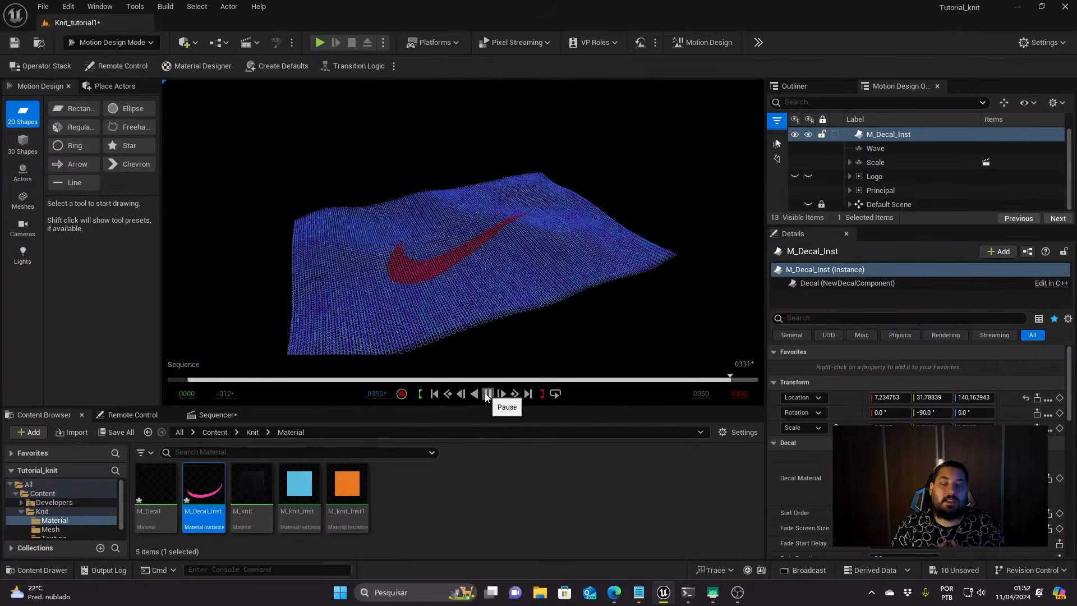